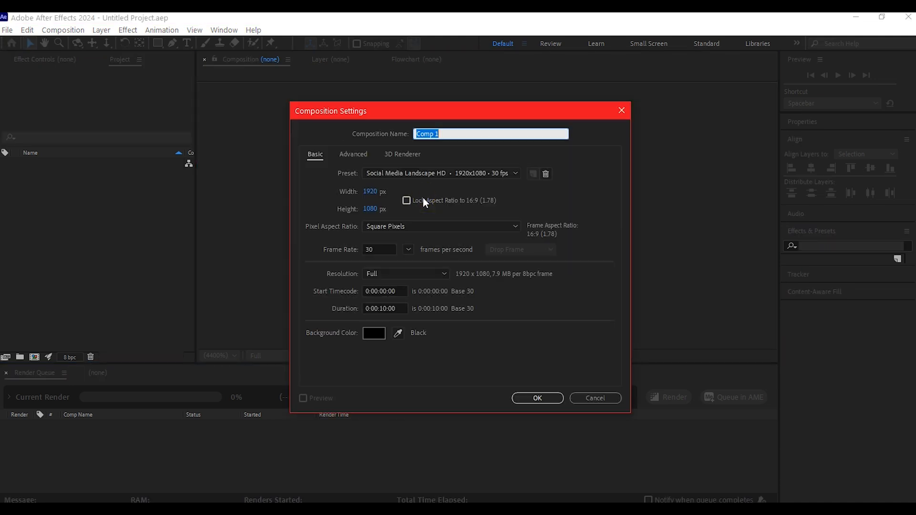
Create a 1920x1080, 30 fps, 10-second composition named "After Effects Animation"
text(After Effects Animation)
click(530, 399)
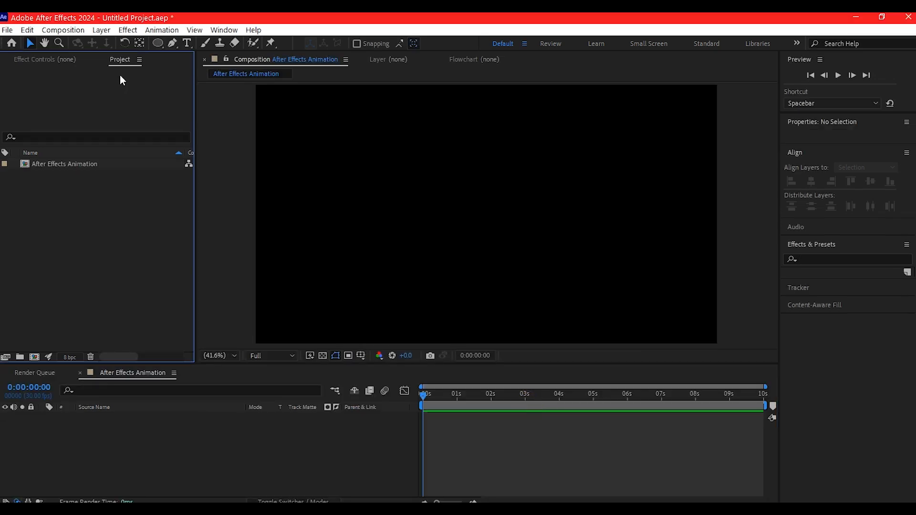
Draw a circle about 1058 px in diameter with the Ellipse tool and centre it horizontally and vertically in the composition
click(159, 44)
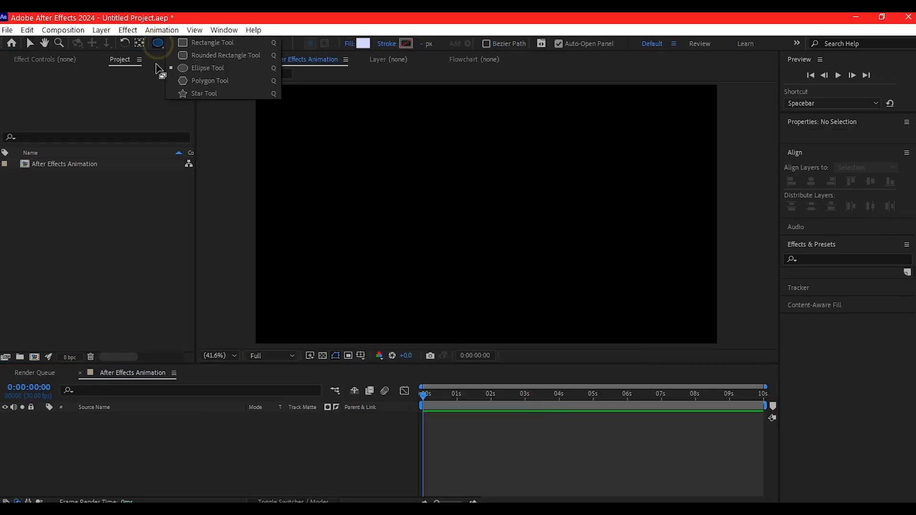
click(189, 67)
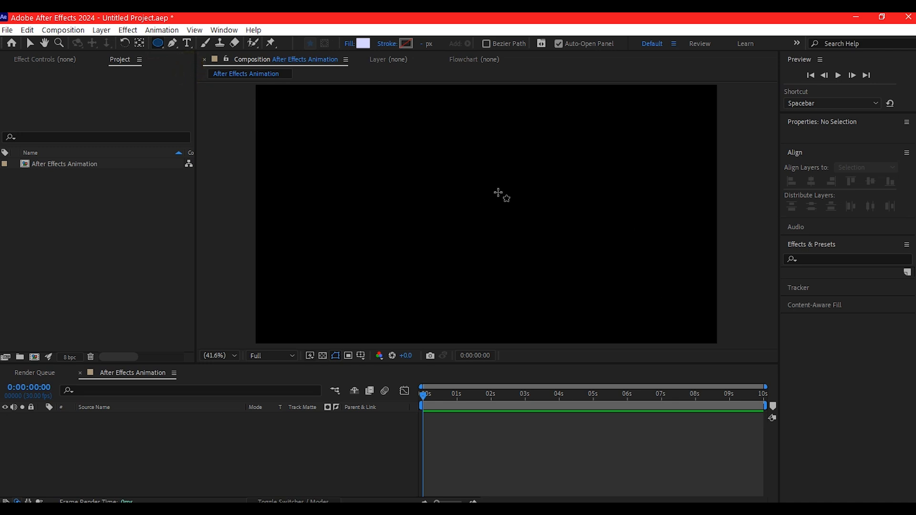
drag(498, 193, 584, 320)
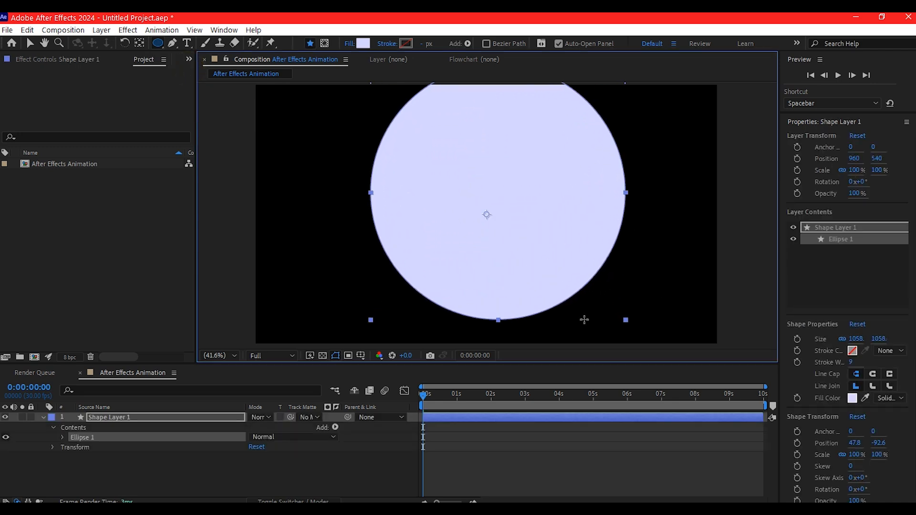
key(v)
click(811, 169)
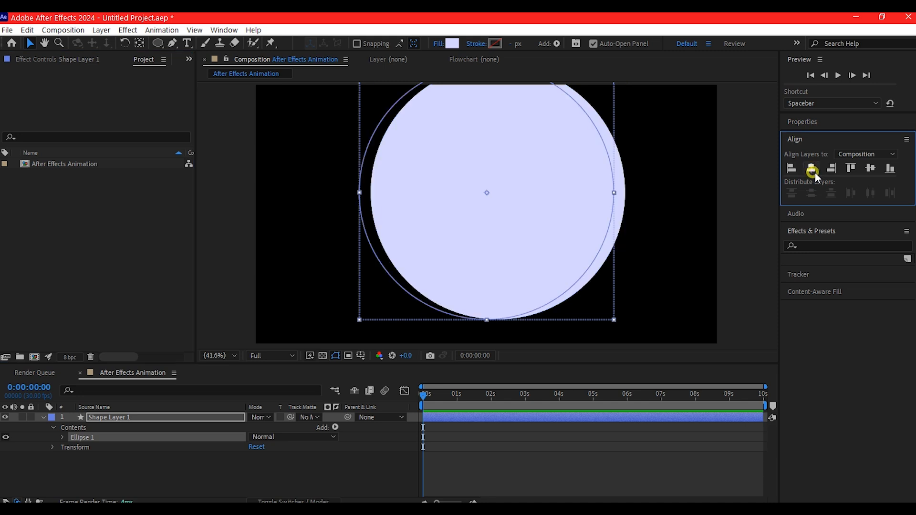
click(868, 172)
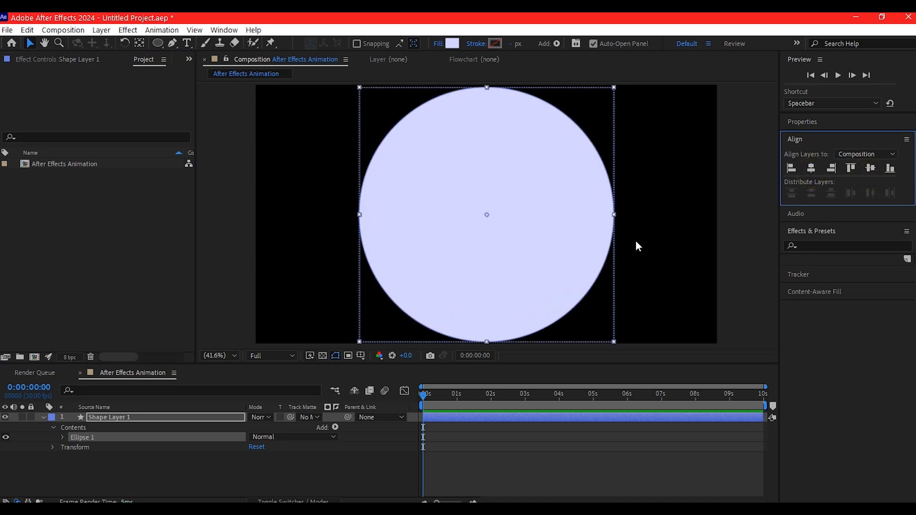
Apply a Gradient Overlay layer style to the circle's shape layer
click(559, 417)
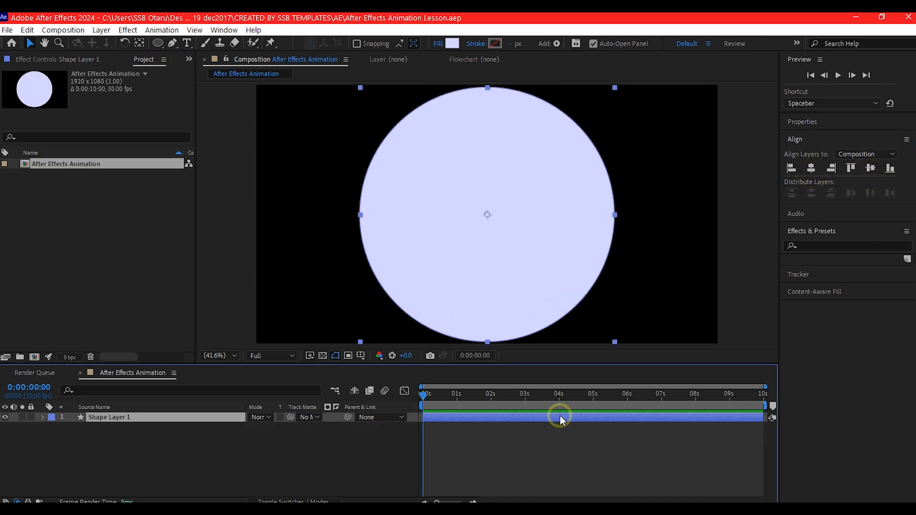
right_click(560, 418)
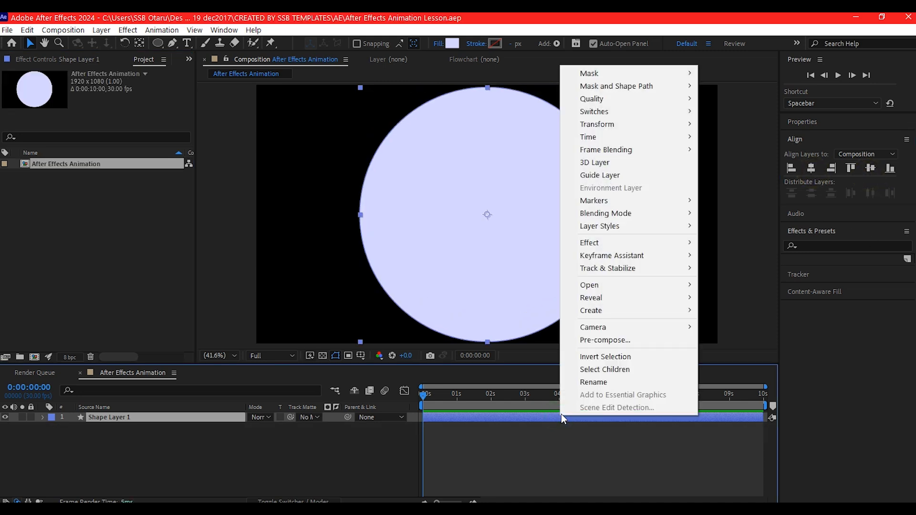
mouse_move(606, 234)
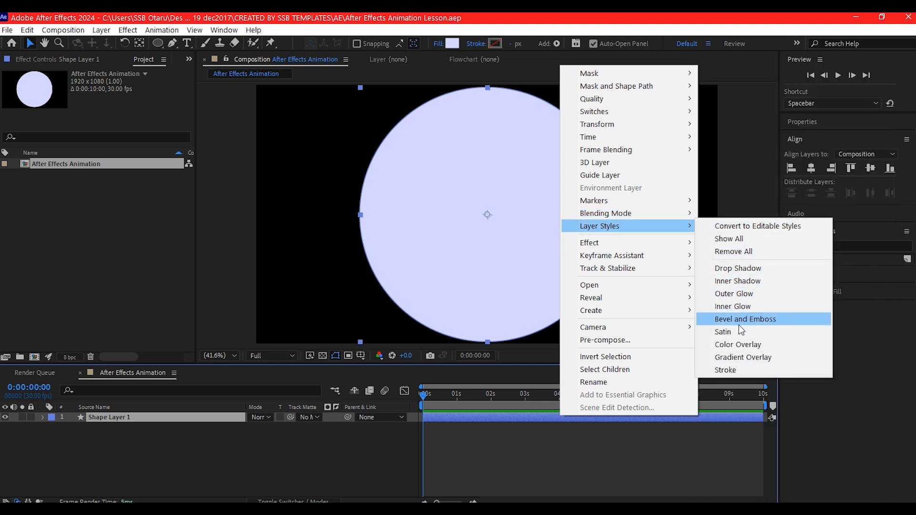
click(737, 357)
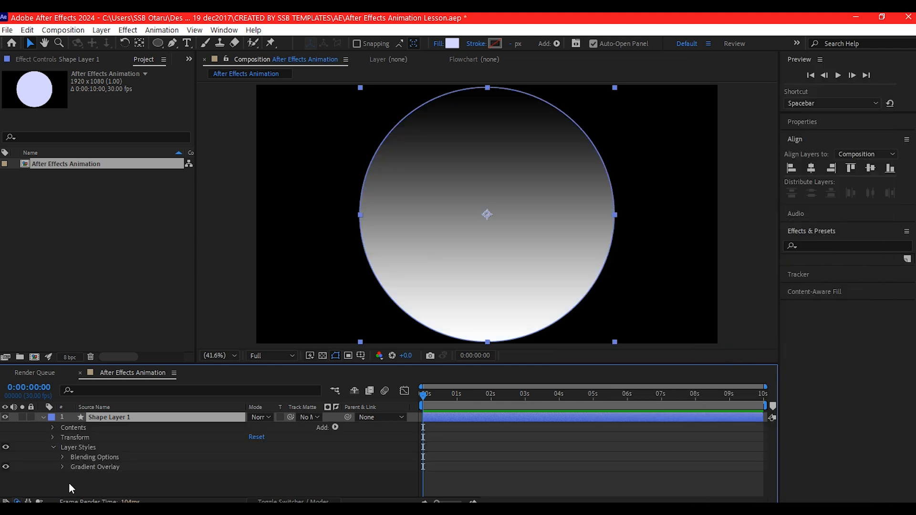
Set the gradient overlay's first colour stop to 7EBAC5 and copy that hex code
click(62, 467)
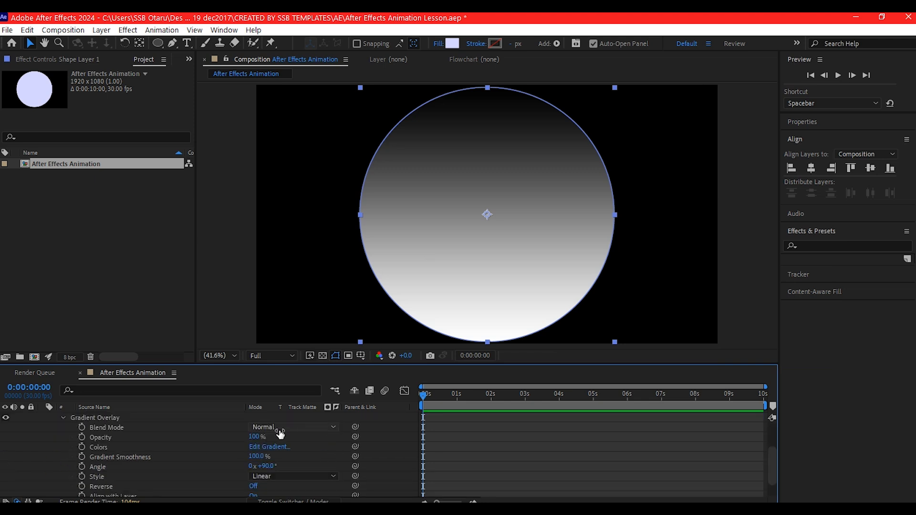
click(268, 447)
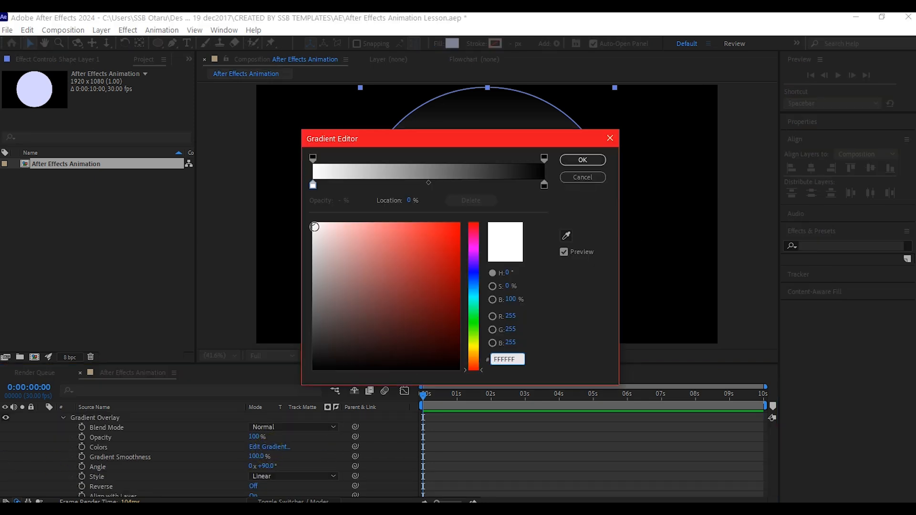
click(315, 185)
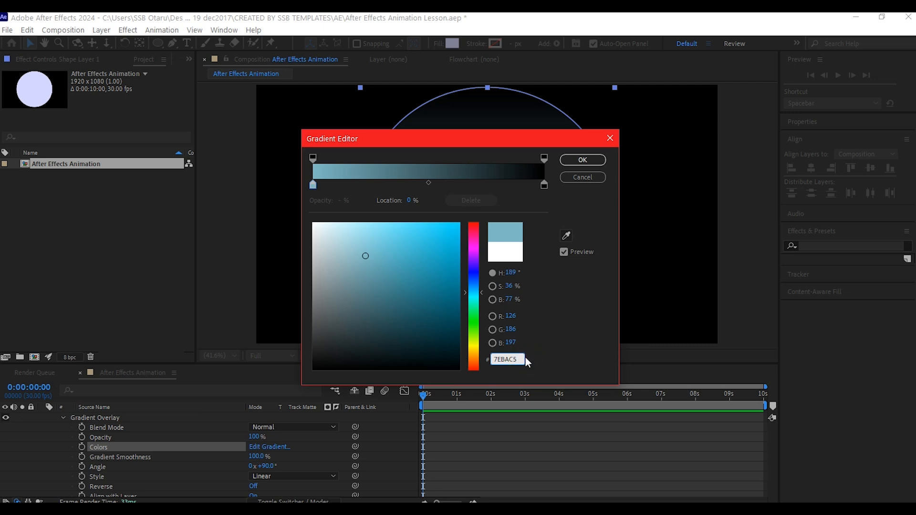
click(517, 357)
key(ctrl+c)
Set the gradient's end colour stop to the dark teal 37474A and change the gradient style to Radial
click(543, 185)
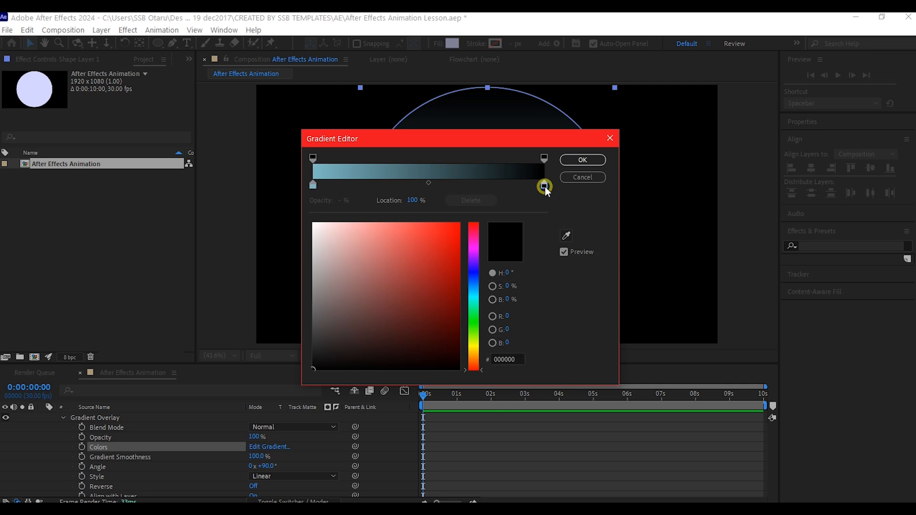
click(543, 185)
click(518, 359)
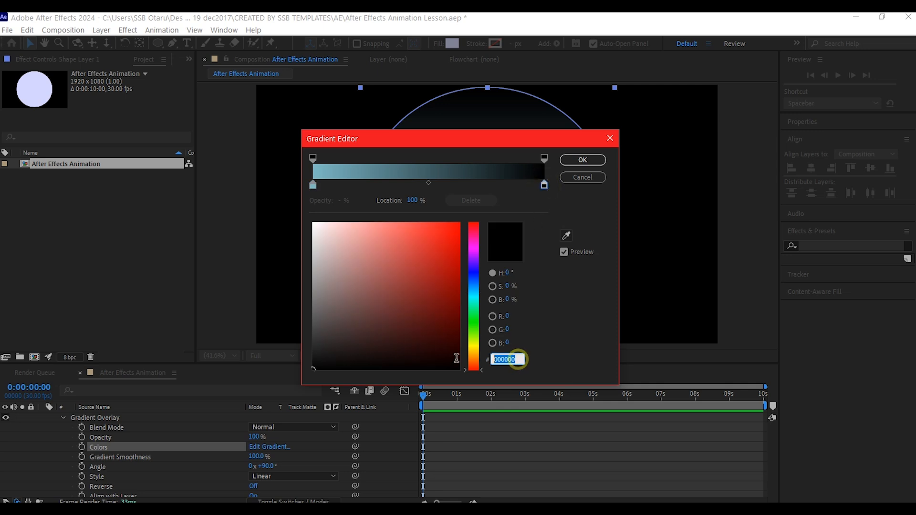
key(ctrl+v)
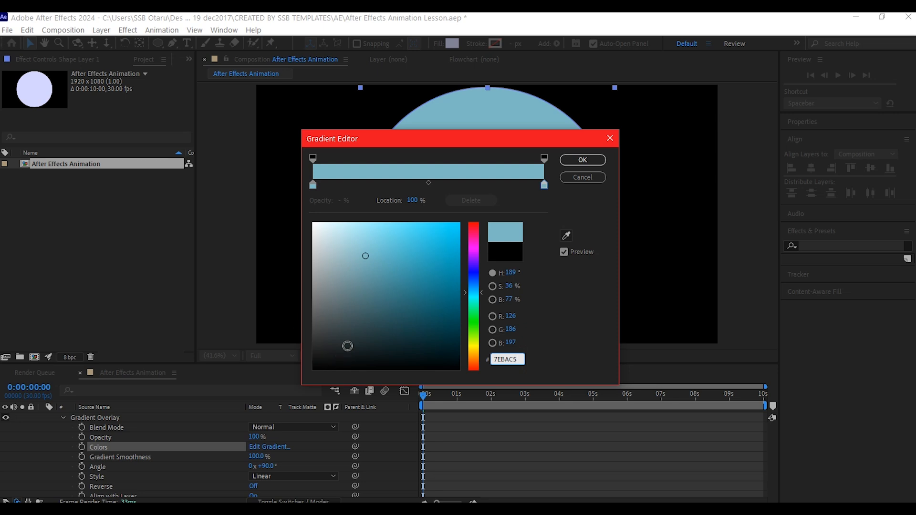
click(350, 327)
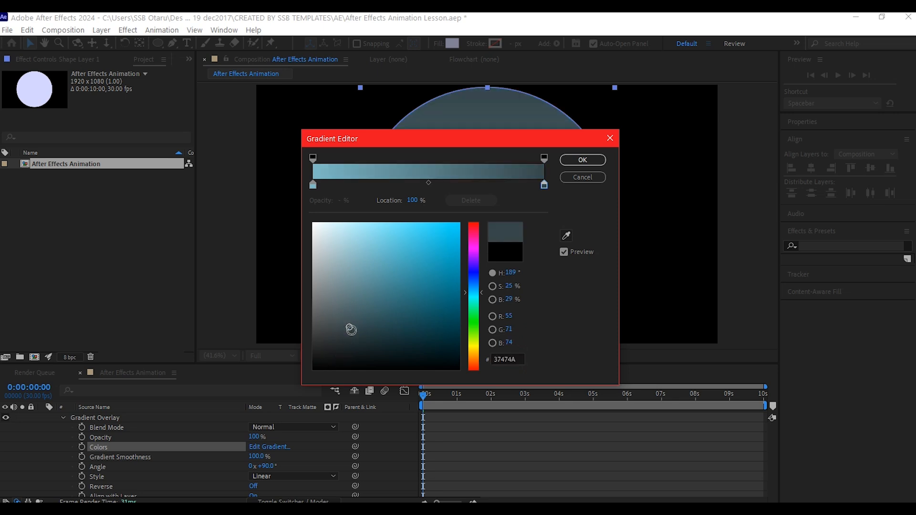
click(576, 164)
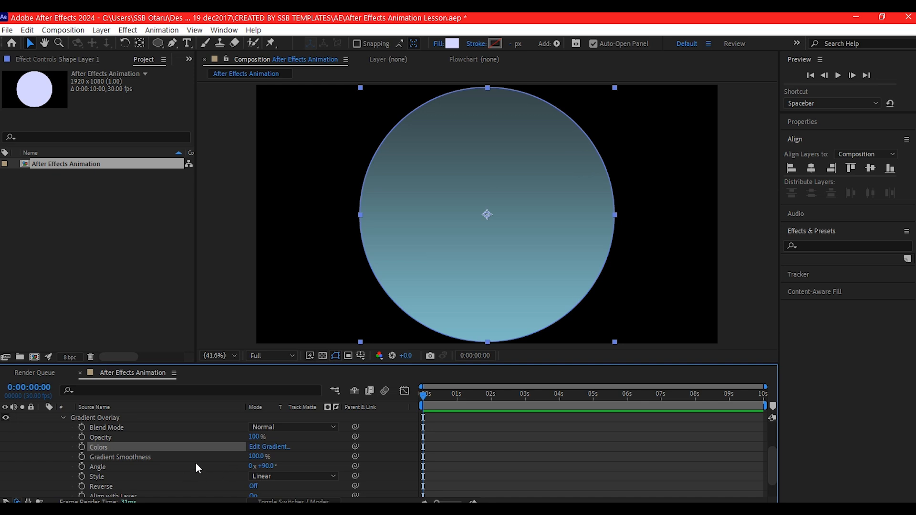
click(258, 475)
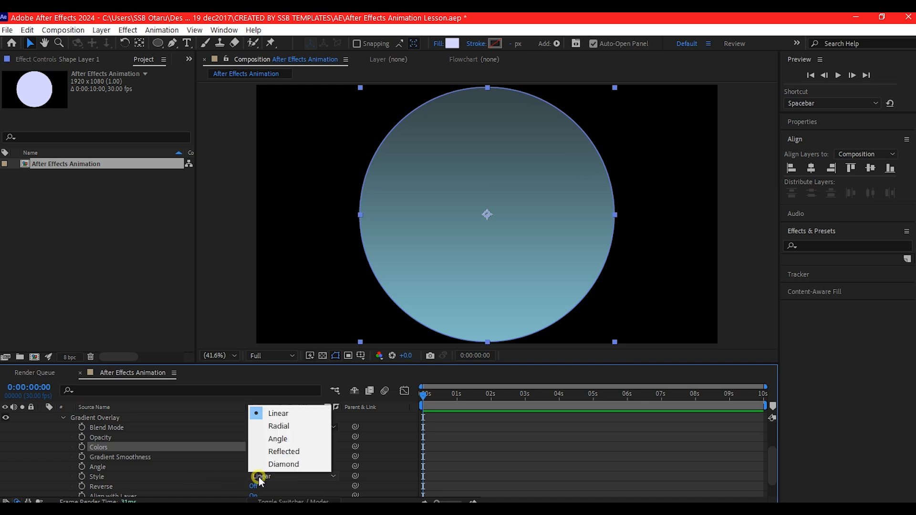
click(279, 425)
Add an Inner Shadow layer style to the circle's shape layer
scroll(531, 416, up, 2)
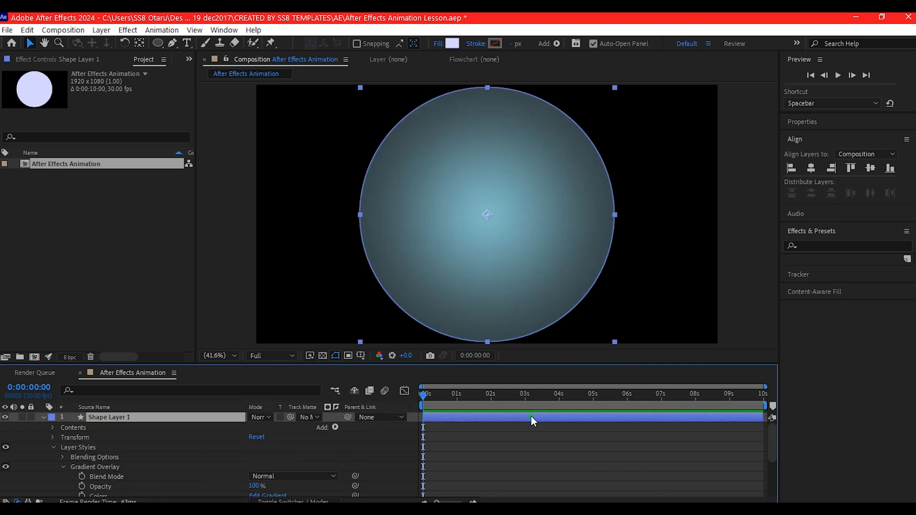
right_click(531, 416)
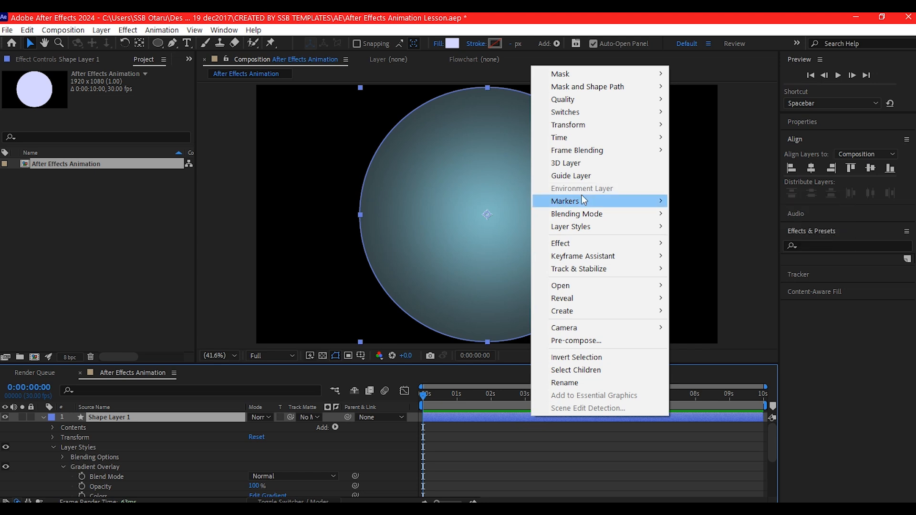
mouse_move(582, 227)
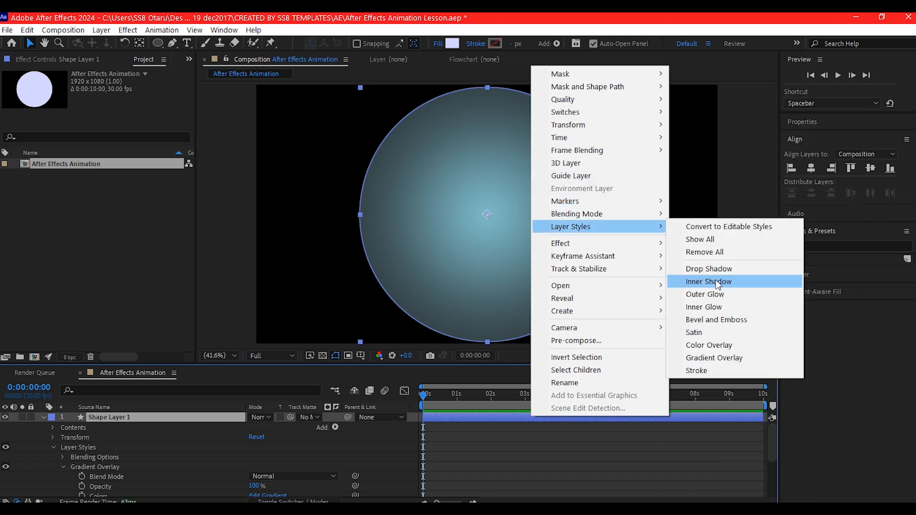
click(708, 282)
Set the inner shadow's colour to pale blue E6FBFF and its blend mode to Hard Light
click(60, 467)
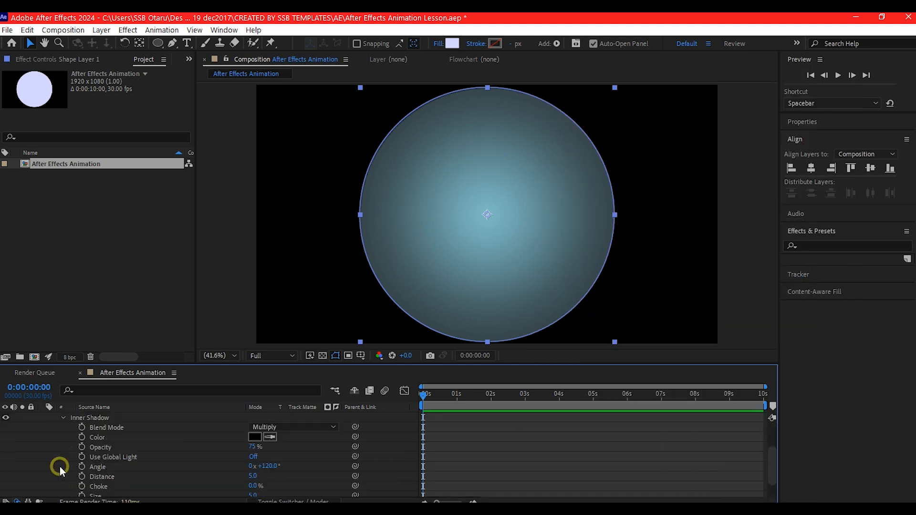
click(254, 437)
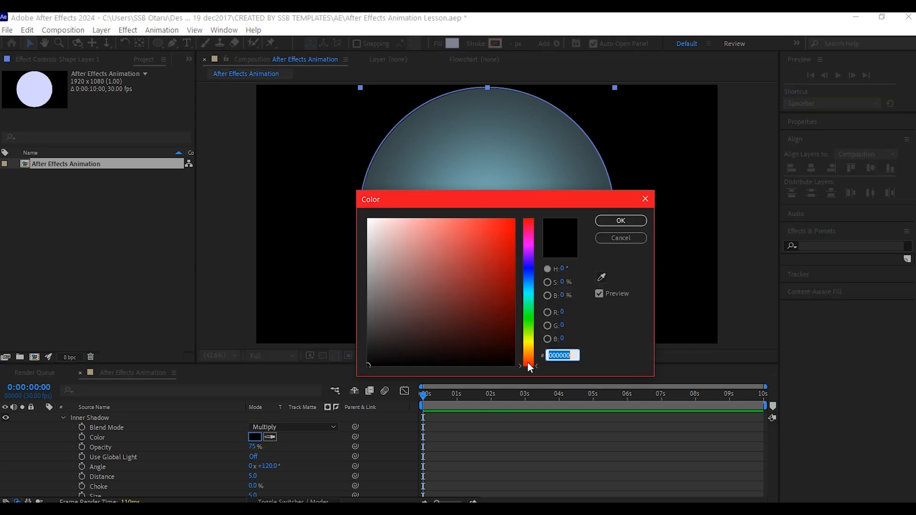
key(ctrl+v)
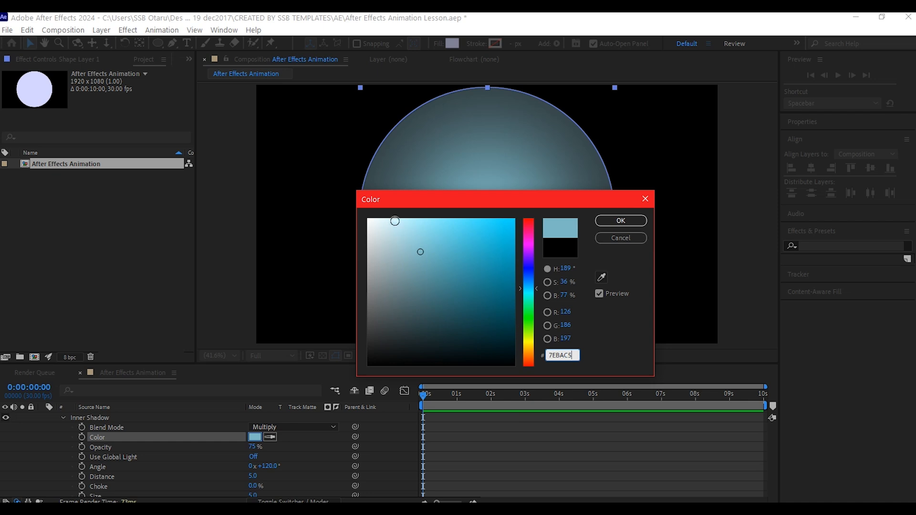
drag(385, 228, 382, 212)
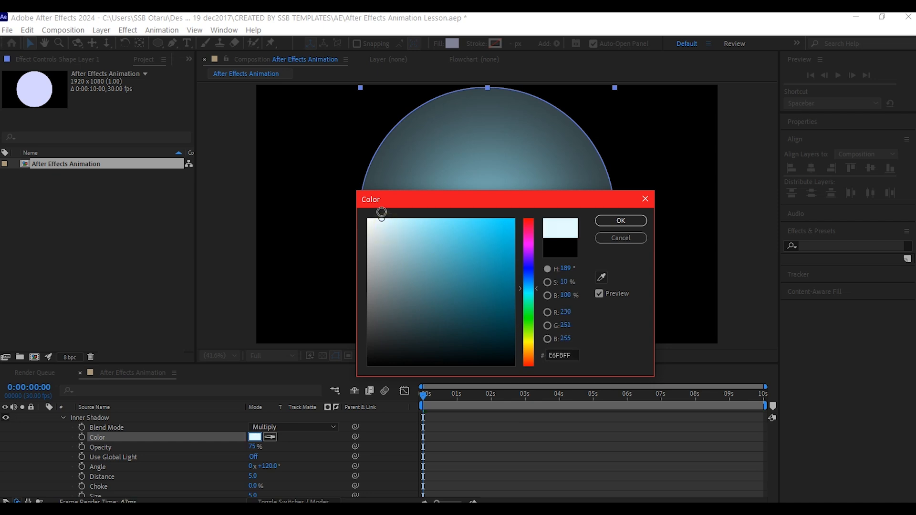
click(619, 220)
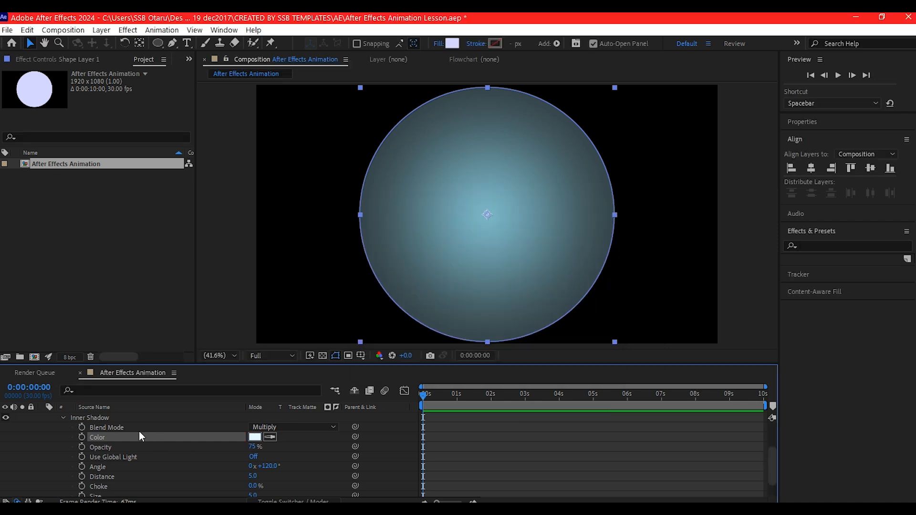
click(276, 427)
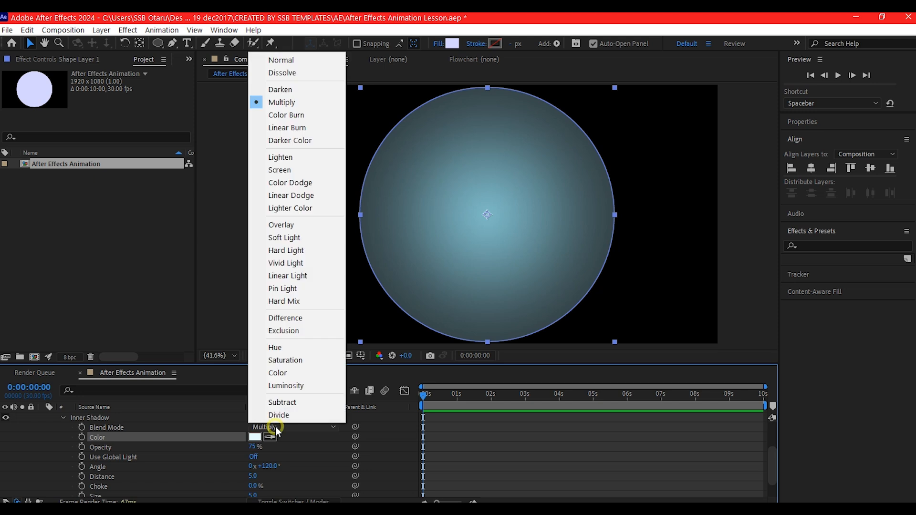
click(295, 250)
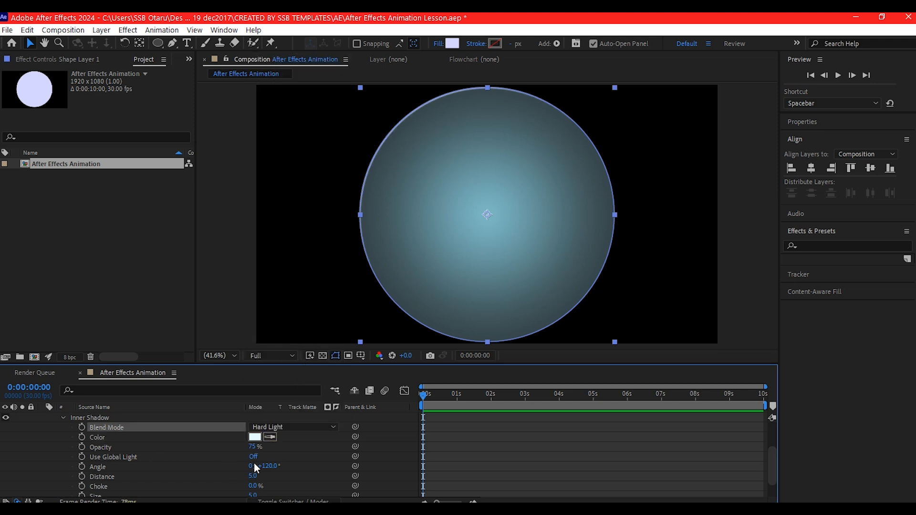
Set the inner shadow's opacity to 60%, distance to 95 and size to 80, and add some noise
drag(253, 447, 252, 477)
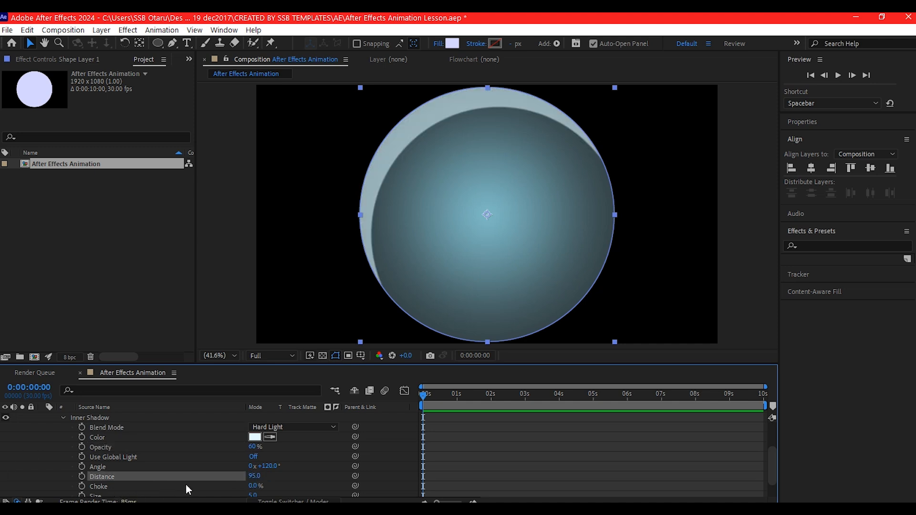
scroll(118, 479, down, 2)
click(253, 472)
text(80)
key(Tab)
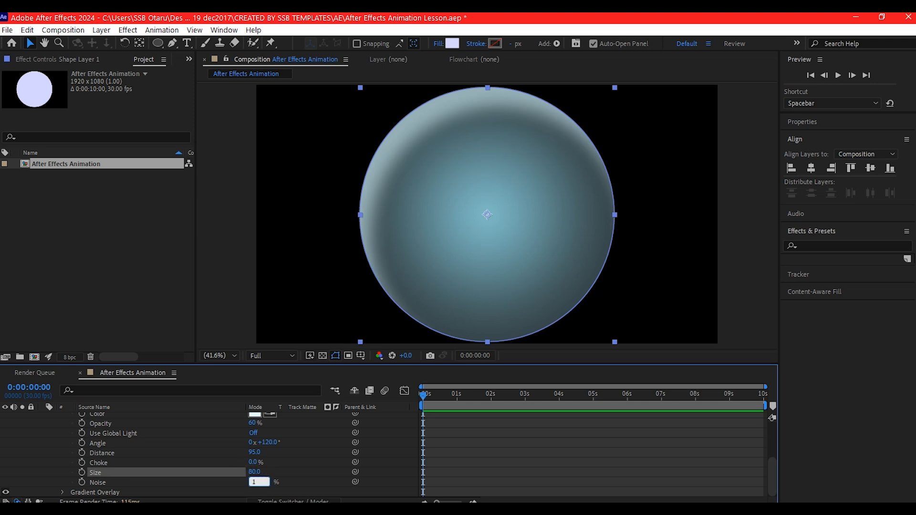
click(247, 478)
Add a Satin layer style to the circle's shape layer and expand the Satin properties in place of the Inner Shadow ones
scroll(527, 417, up, 7)
right_click(527, 418)
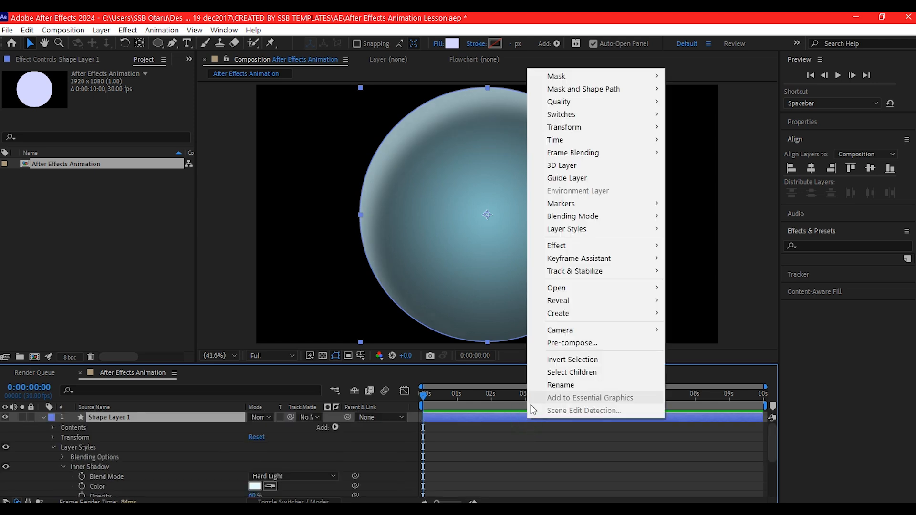
mouse_move(566, 229)
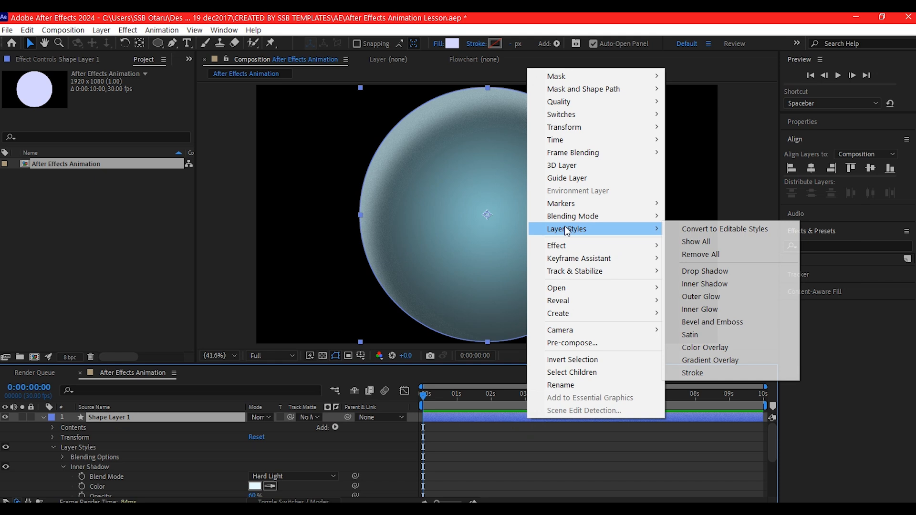
click(725, 334)
click(62, 467)
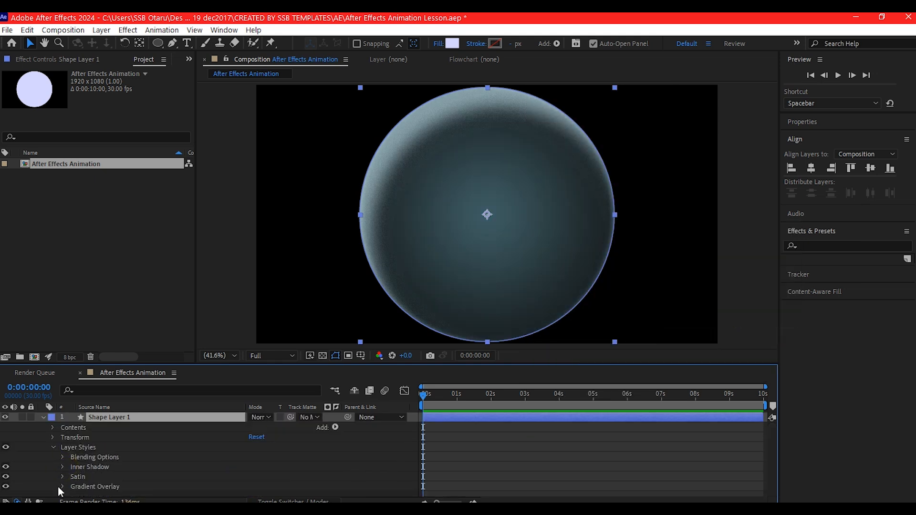
click(62, 476)
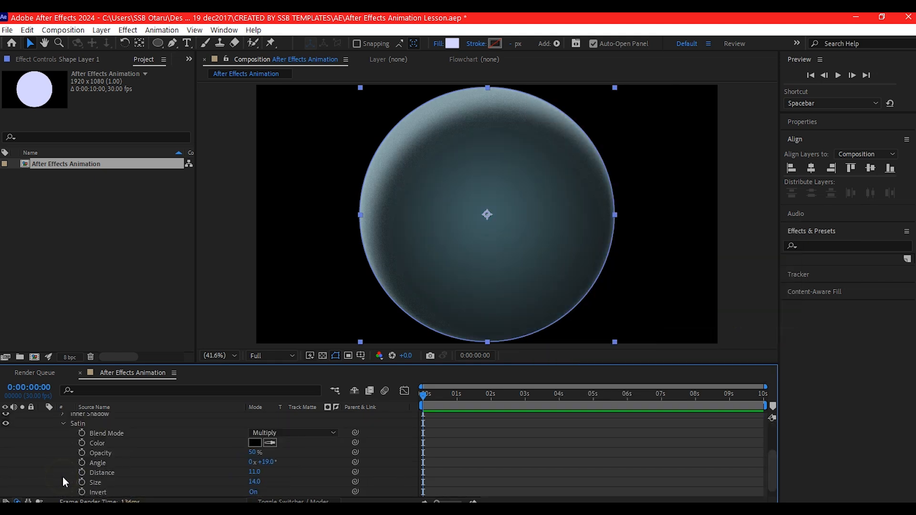
Set the satin's colour to pale blue BEF5FF and its blend mode to Hard Light
click(255, 442)
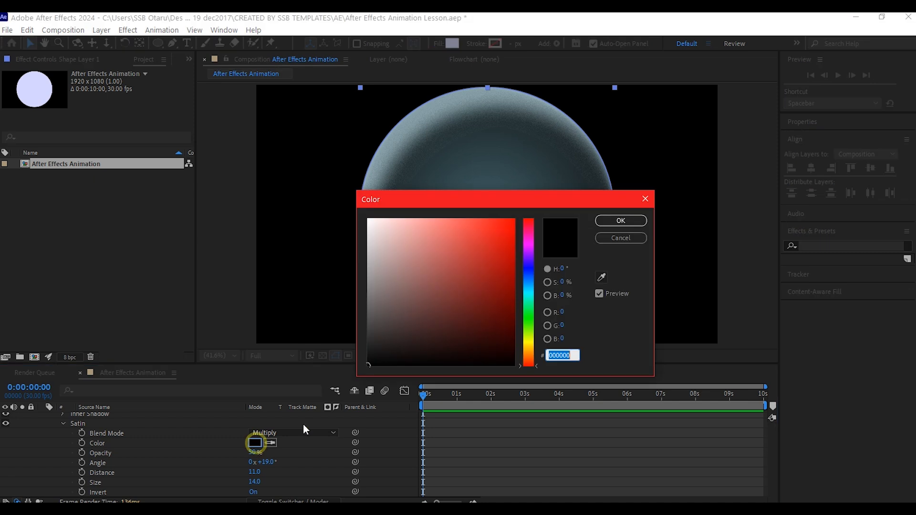
text(BEF5FF)
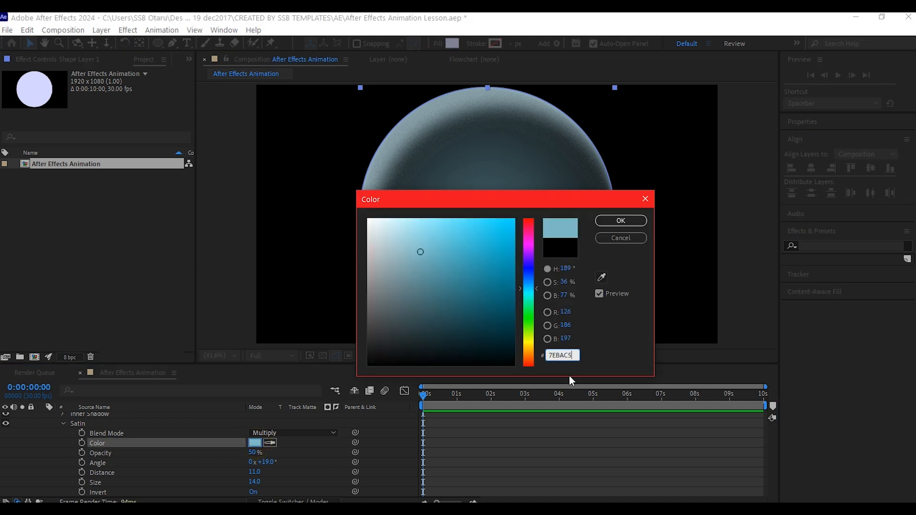
click(621, 220)
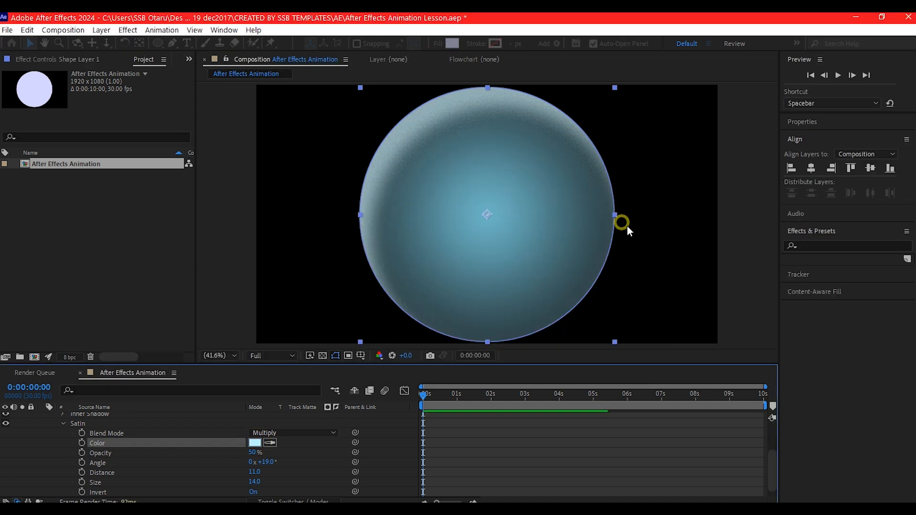
click(288, 433)
click(291, 252)
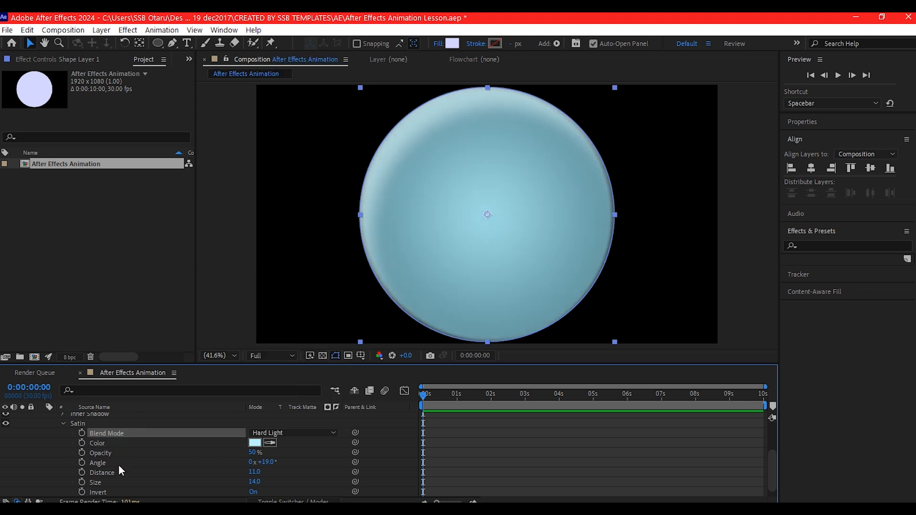
Set the satin's opacity to 80% and its distance to 10
click(251, 453)
text(80)
key(Return)
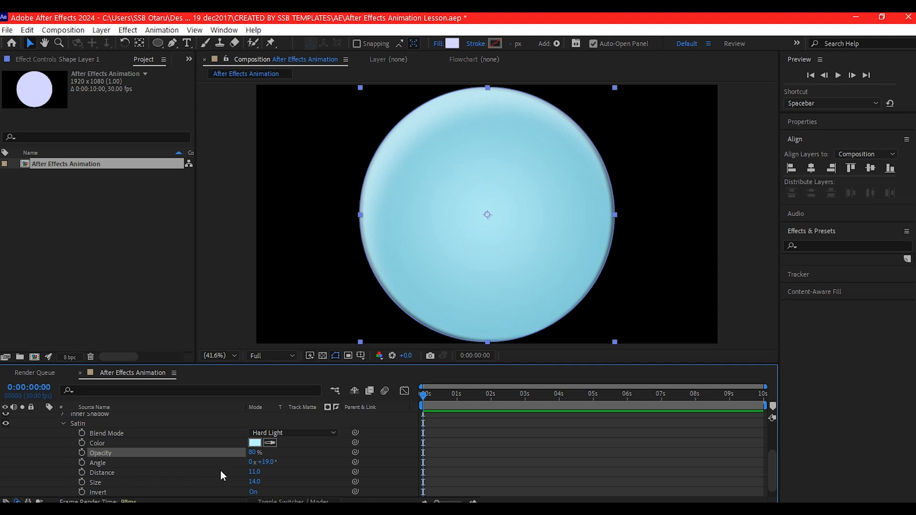
click(254, 471)
text(10)
key(Return)
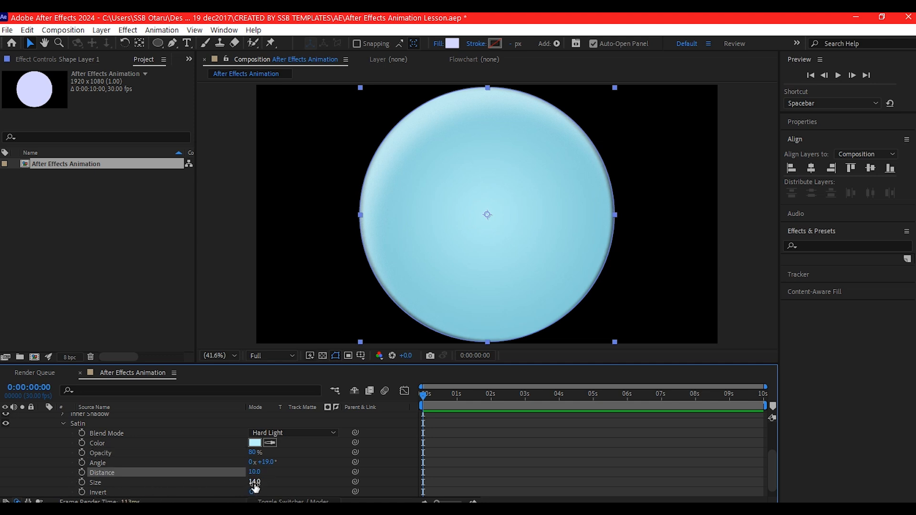
Set the satin's size to 40, save the project and turn off the satin's Invert option
click(254, 482)
text(40)
key(Return)
click(281, 491)
key(ctrl+s)
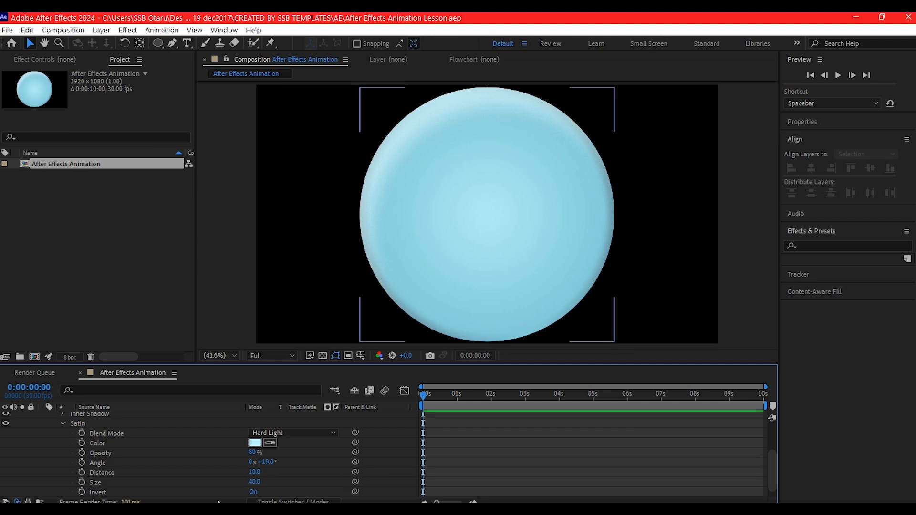
click(250, 492)
Pre-compose the circle's shape layer into a new composition named Gradient circle, moving all attributes into it
scroll(117, 417, up, 3)
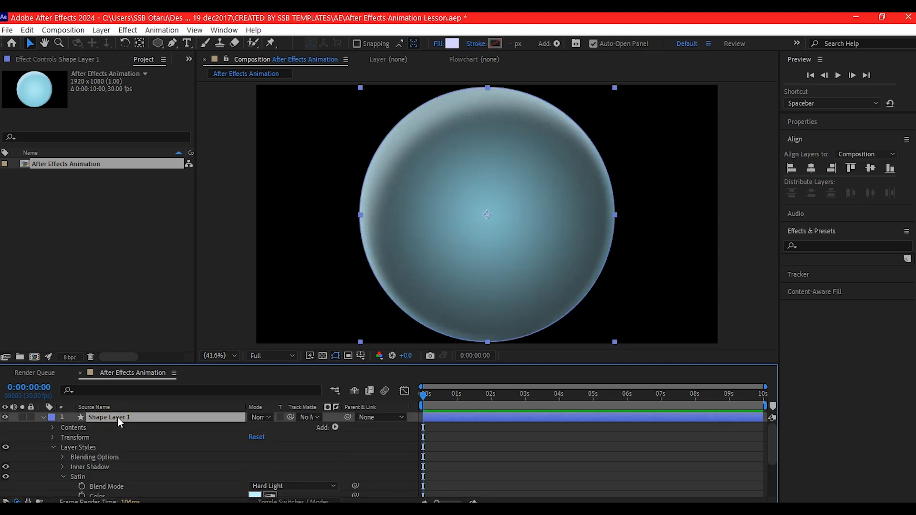
key(ctrl+shift+c)
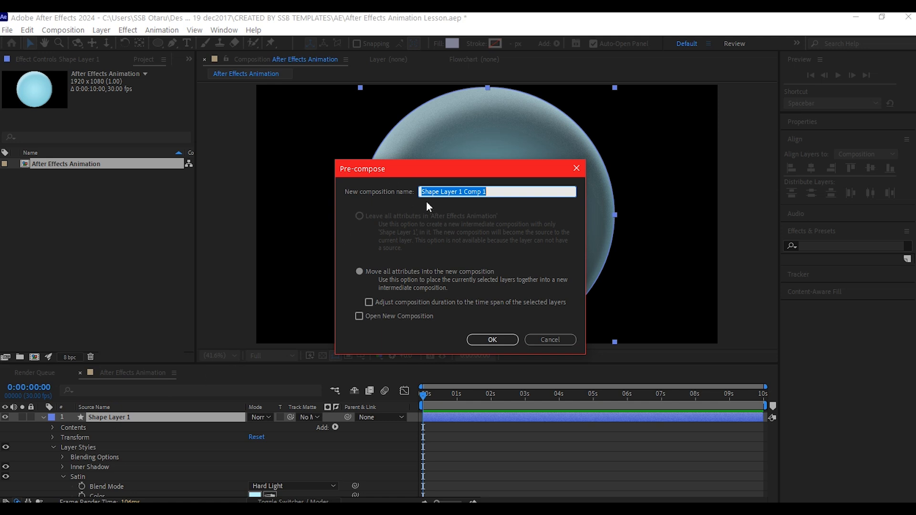
text(Gradient circle)
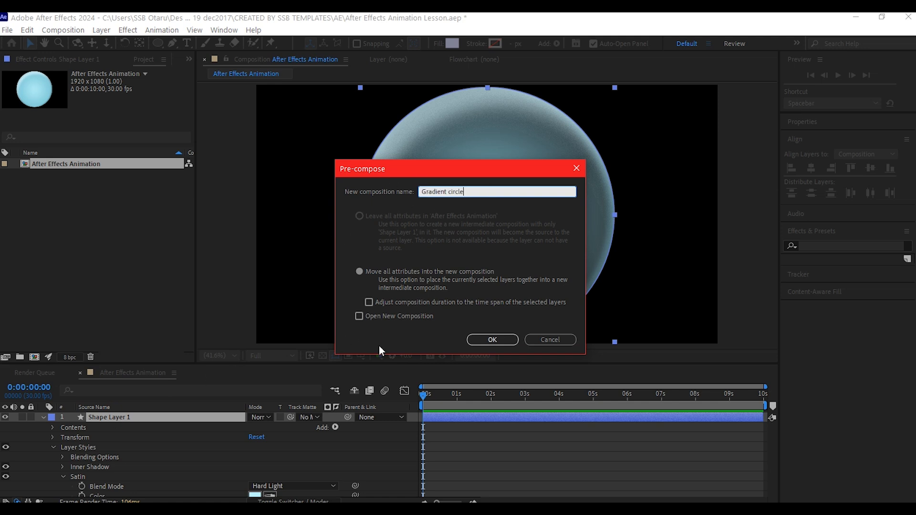
click(492, 339)
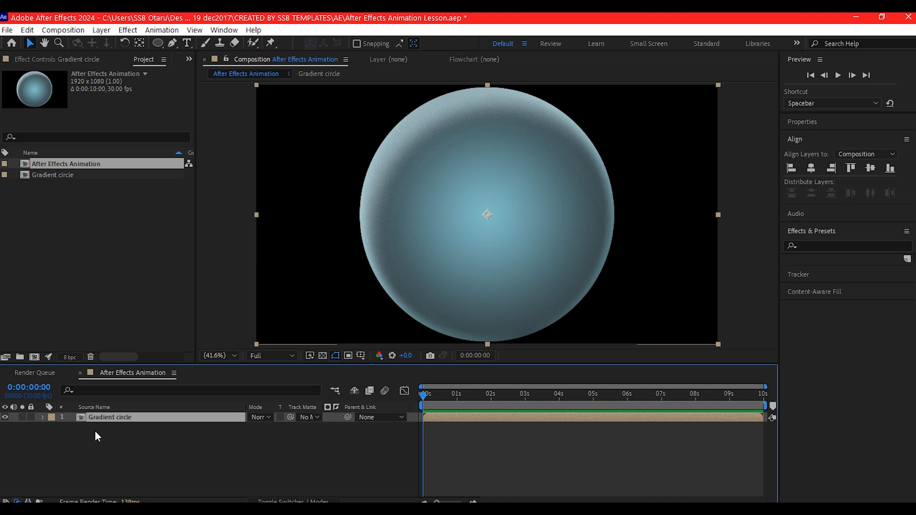
Make the Gradient circle layer 3D and set its Z position to 1000
click(95, 417)
click(288, 501)
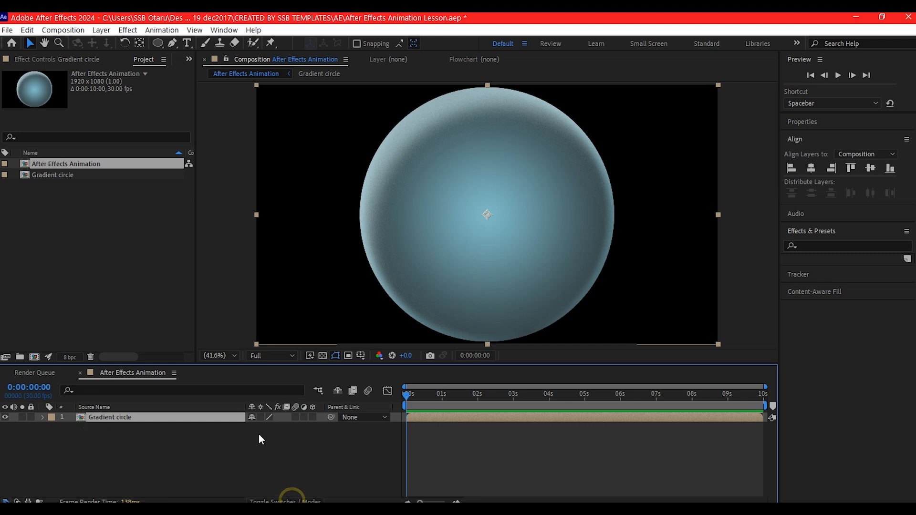
click(313, 416)
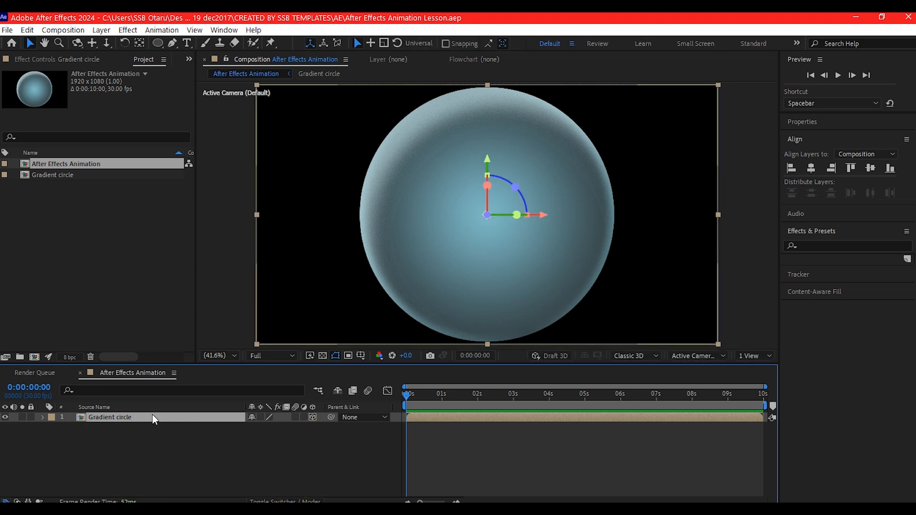
key(p)
click(290, 426)
text(100)
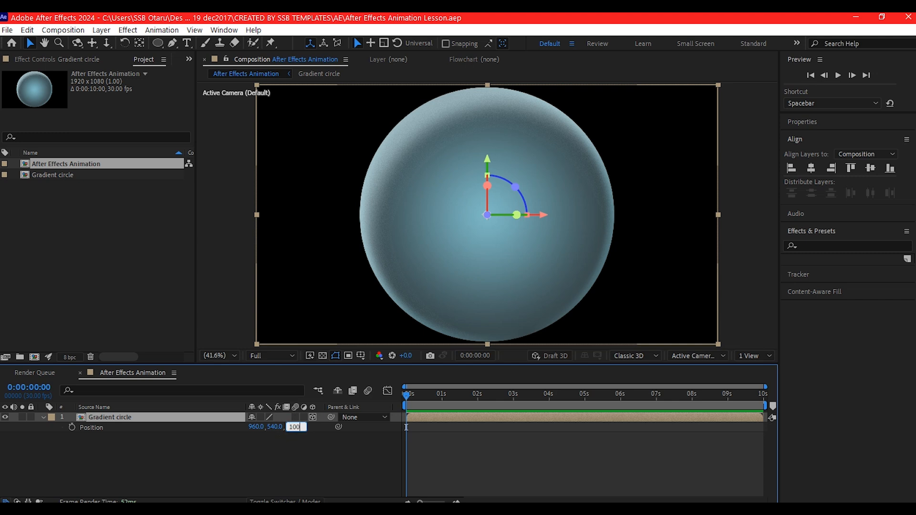
text(0)
key(Return)
Set the Gradient circle layer's scale to 200%
click(113, 415)
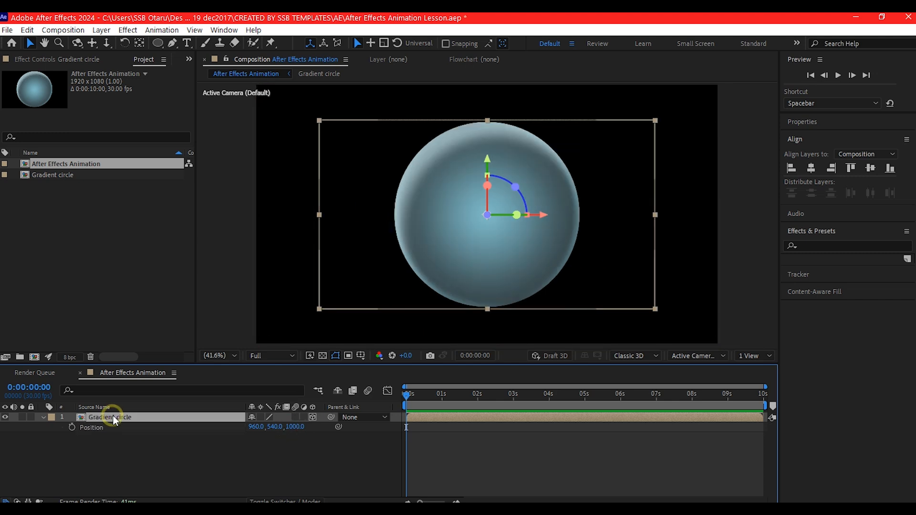
key(s)
click(263, 426)
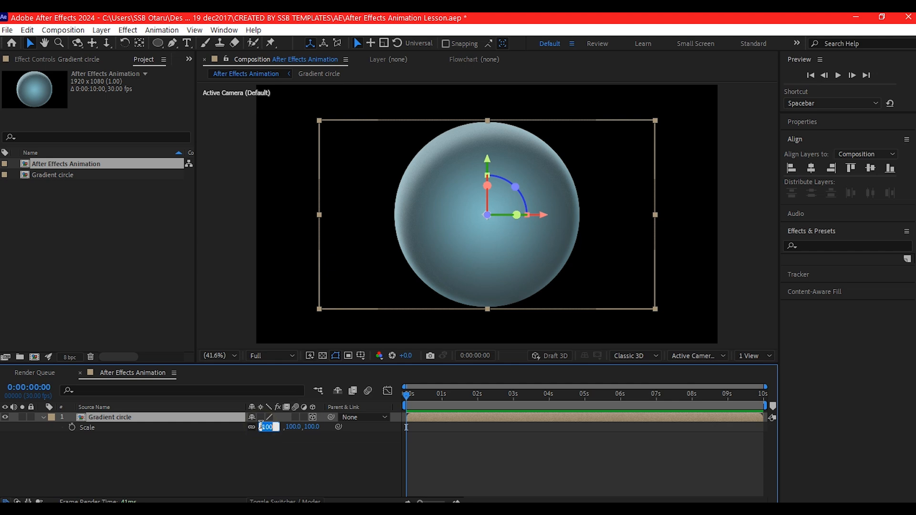
text(2)
key(Return)
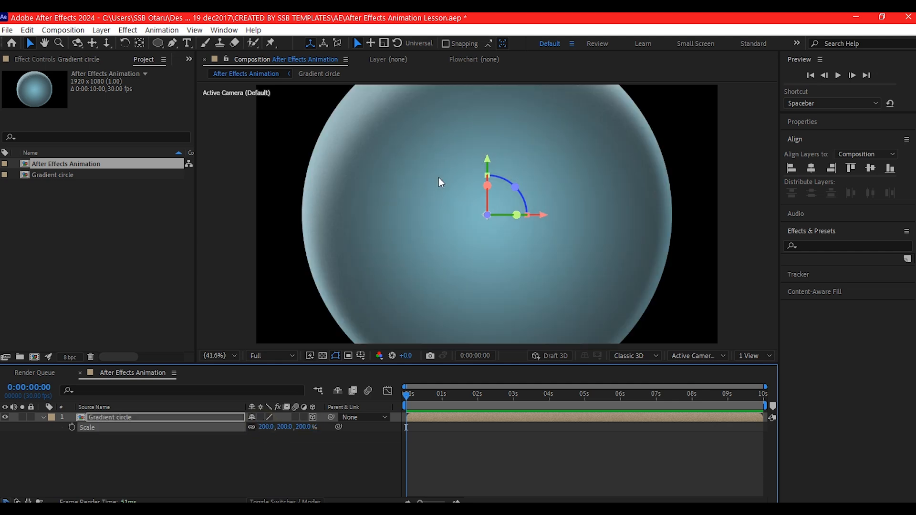
Move the circle to the composition's lower-right corner and duplicate its layer
drag(482, 164, 686, 312)
key(comma)
key(comma)
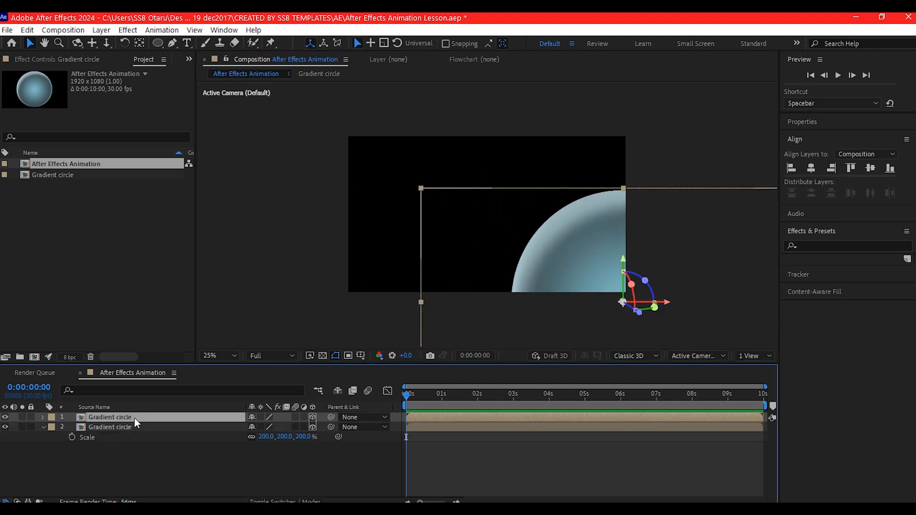
Set the Z position of the lower Gradient circle layer to 1500
click(130, 426)
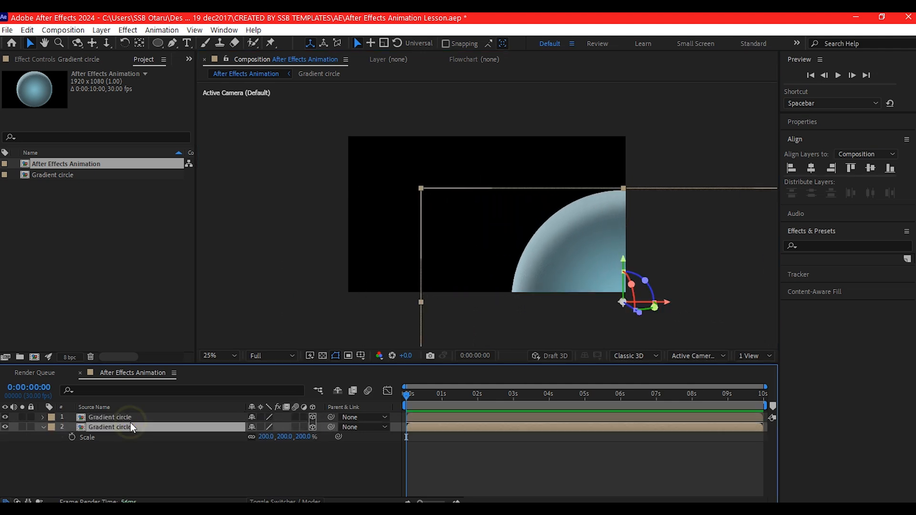
key(p)
click(299, 437)
text(1500)
key(Return)
Move the second circle to the lower-left area of the composition and scale it to 300%
drag(649, 292, 474, 297)
drag(428, 250, 421, 293)
click(173, 429)
click(263, 442)
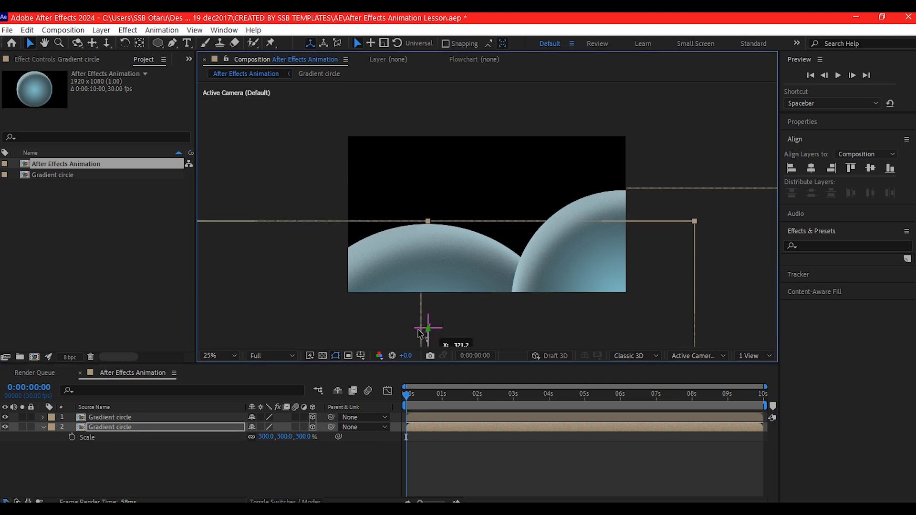
Duplicate the lower-left circle's layer and set the bottom copy's Z position to 2000
click(114, 437)
key(p)
click(298, 446)
text(2000)
key(Return)
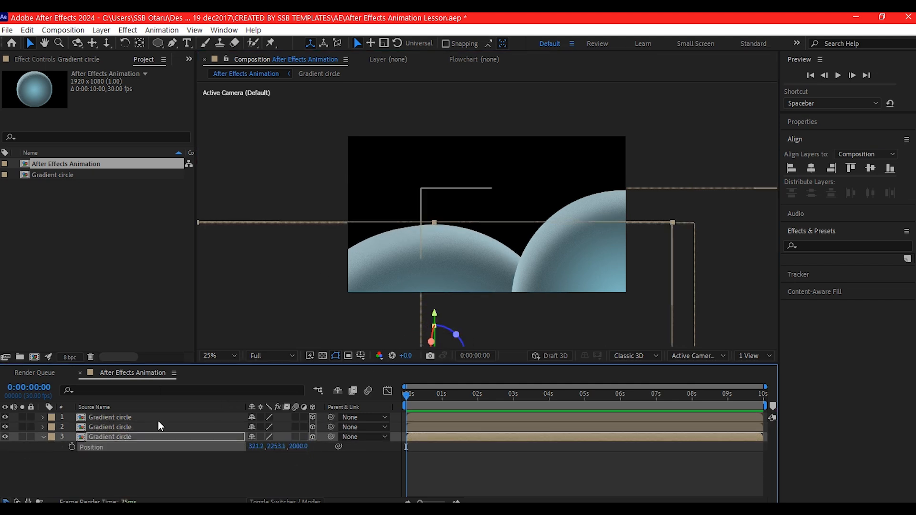
Move the third circle between and behind the other two and set its scale to 400%
click(159, 435)
scroll(499, 280, down, 1)
key(s)
click(266, 446)
text(400)
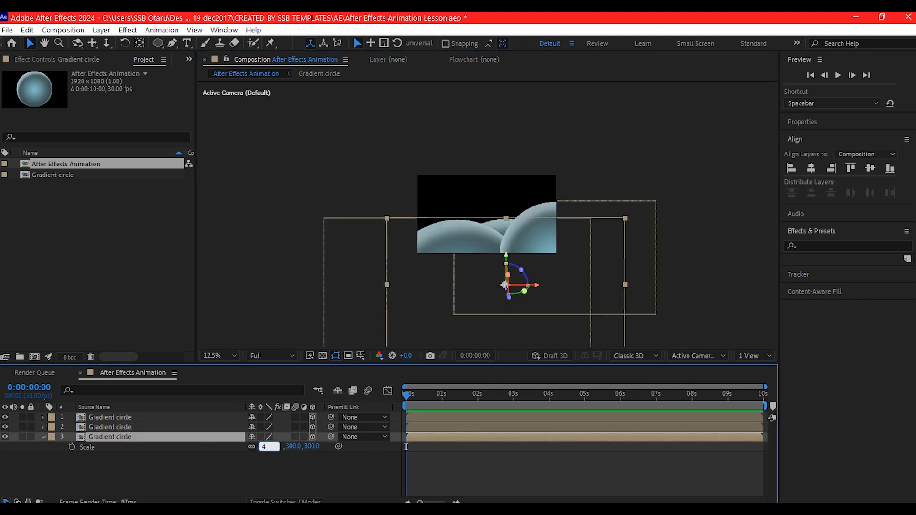
key(Return)
Fit the composition in the viewer and reposition the third circle to about X 1221, Y 2505
click(219, 355)
click(228, 159)
click(121, 437)
key(p)
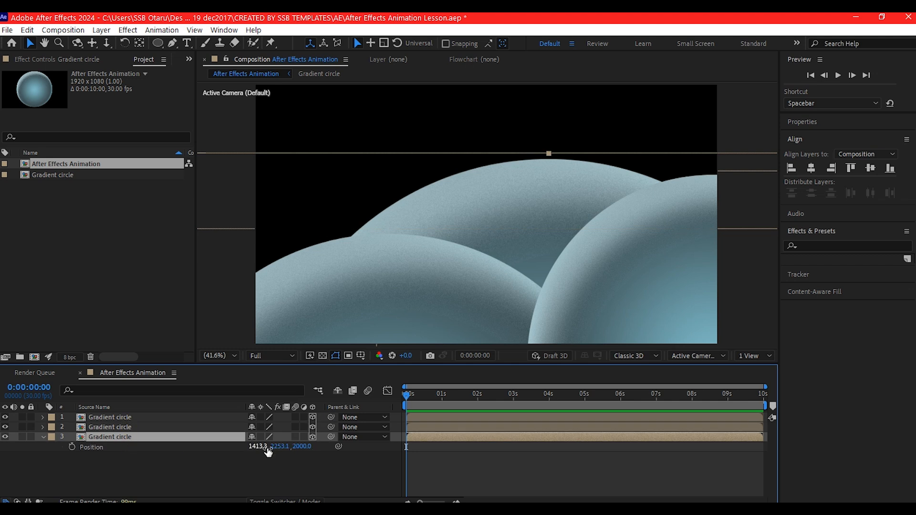
drag(279, 447, 138, 447)
Duplicate the third Gradient circle layer and set the bottom copy's Z position to 2500
click(101, 436)
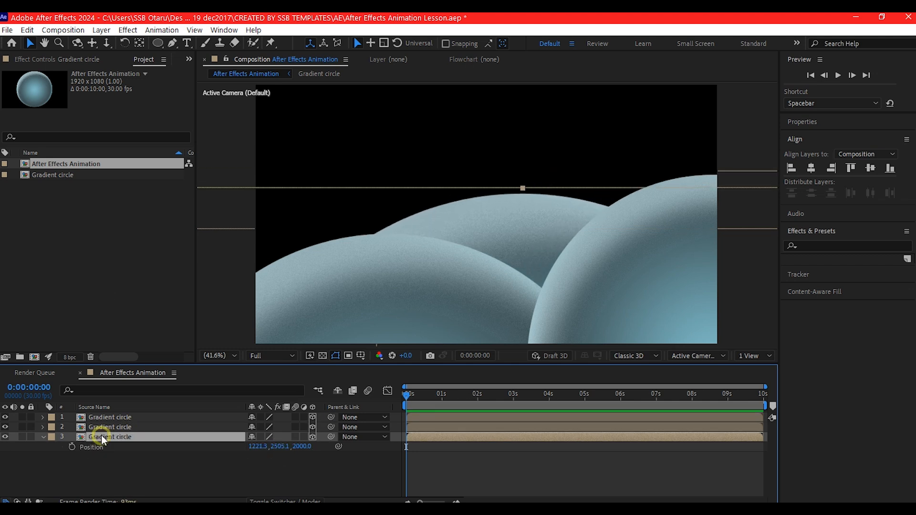
key(ctrl+d)
click(201, 446)
click(298, 456)
text(2500)
key(Return)
Enlarge the rearmost circle and refine the stack, with the fourth layer at Y 2090.1, the third at Y 2555.1 and the second scaled to 260%
click(126, 446)
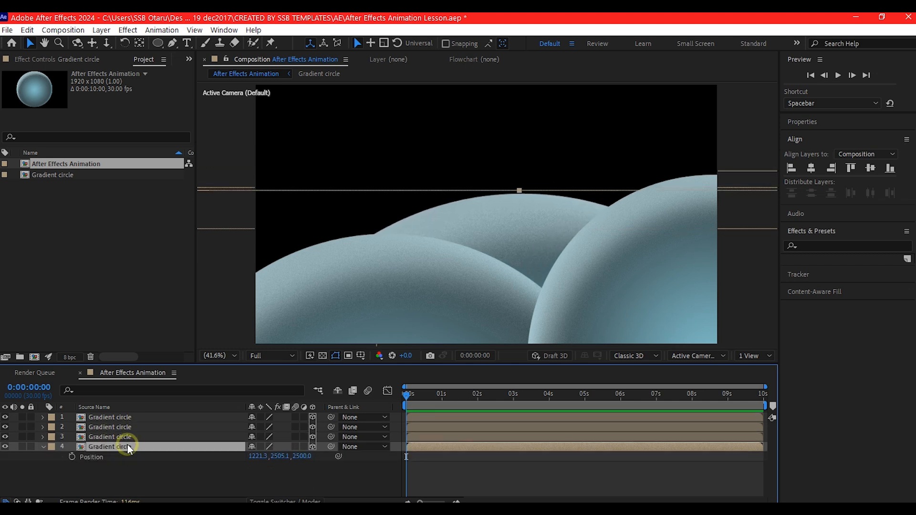
key(s)
drag(271, 456, 302, 451)
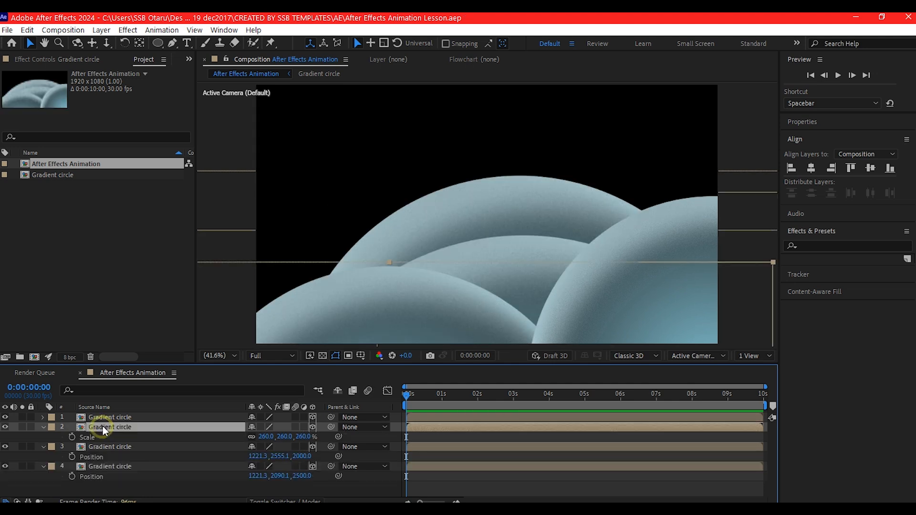
Collapse the open properties of all four Gradient circle layers and deselect them
key(ctrl+a)
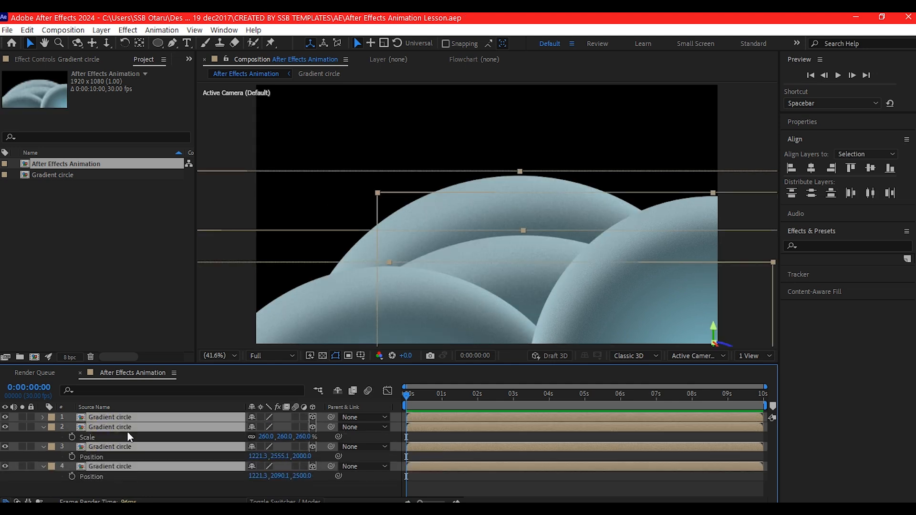
key(u)
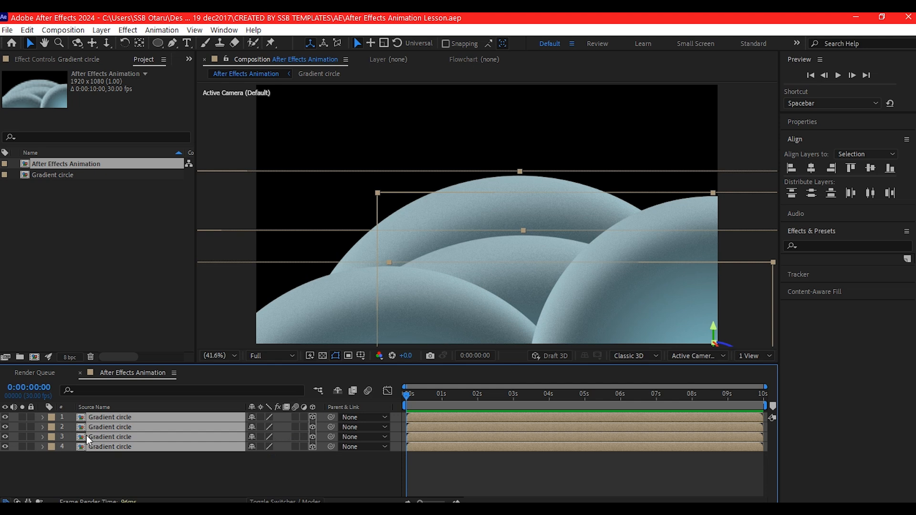
click(116, 463)
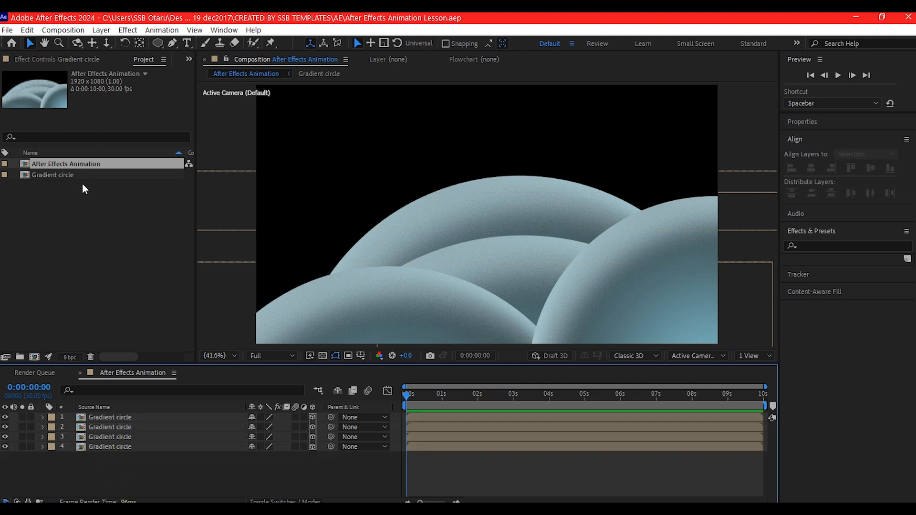
Duplicate the Gradient circle composition in the project and open the copy, Gradient circle 2
click(67, 174)
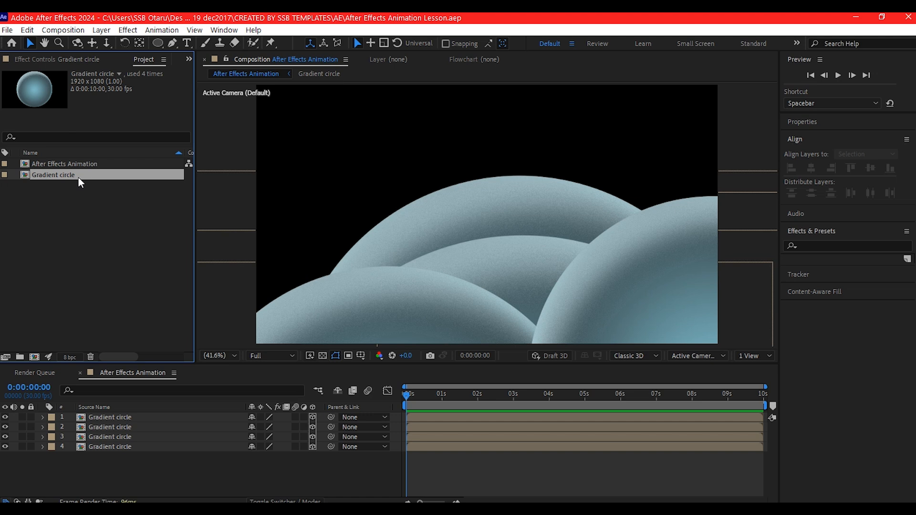
key(ctrl+d)
double_click(60, 185)
Edit the circle's Gradient Overlay colours in Gradient circle 2, using pale blue at the start and dark grey 5E5F5F at the end
click(268, 446)
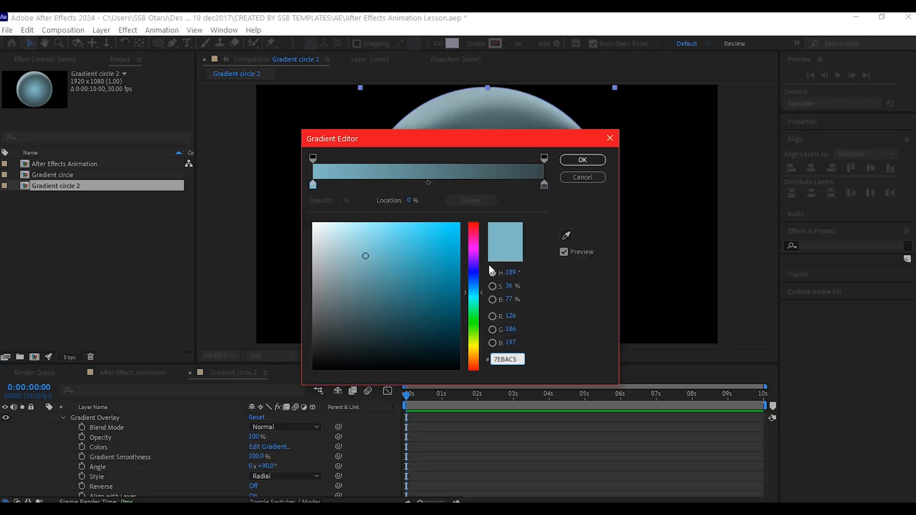
click(312, 184)
click(543, 184)
click(316, 314)
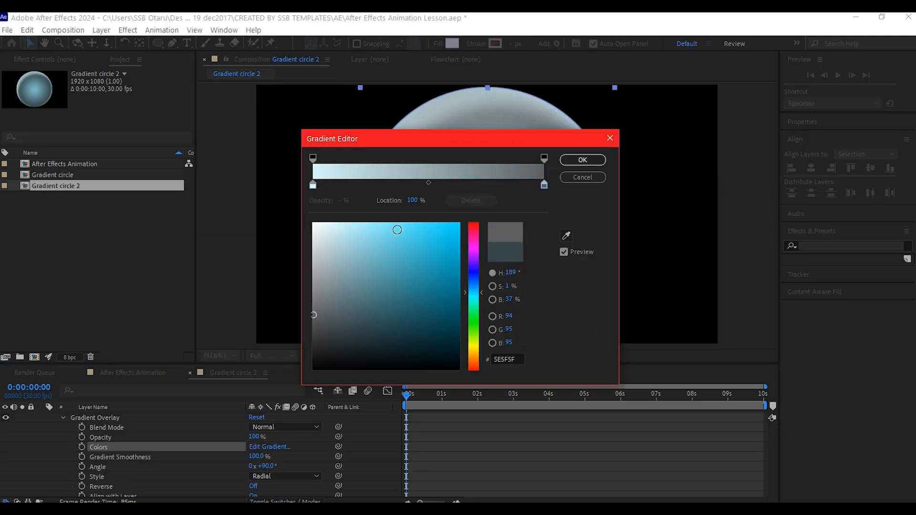
Refine the gradient overlay's start colour to a paler icy blue, adjust its grey end stop and apply the gradient
click(313, 184)
click(324, 223)
click(368, 236)
click(543, 185)
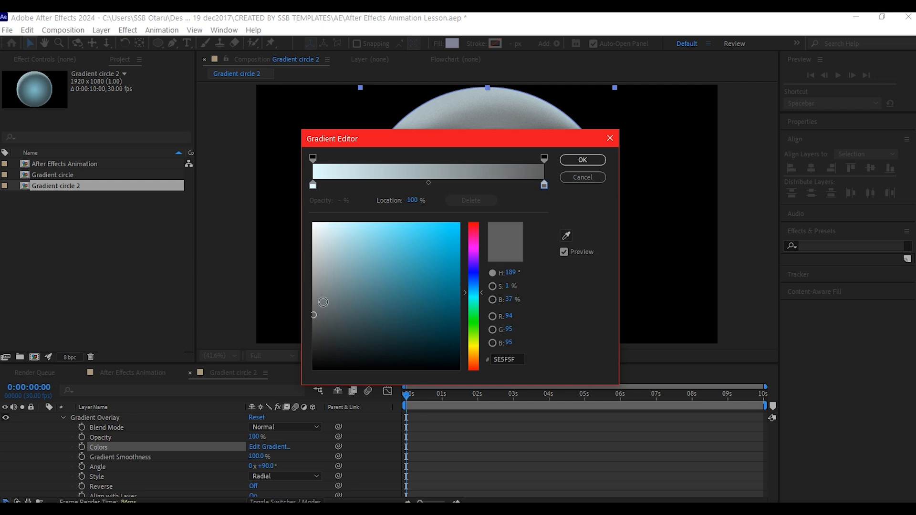
click(583, 160)
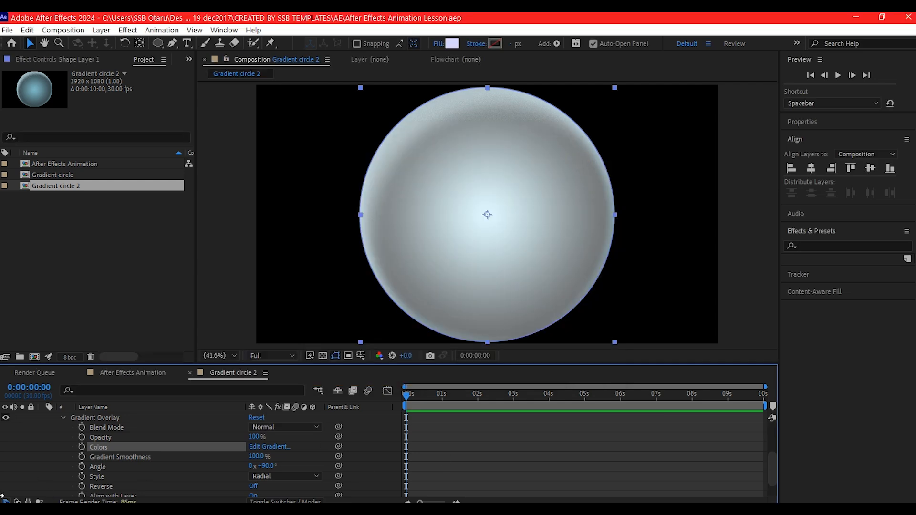
scroll(19, 458, up, 3)
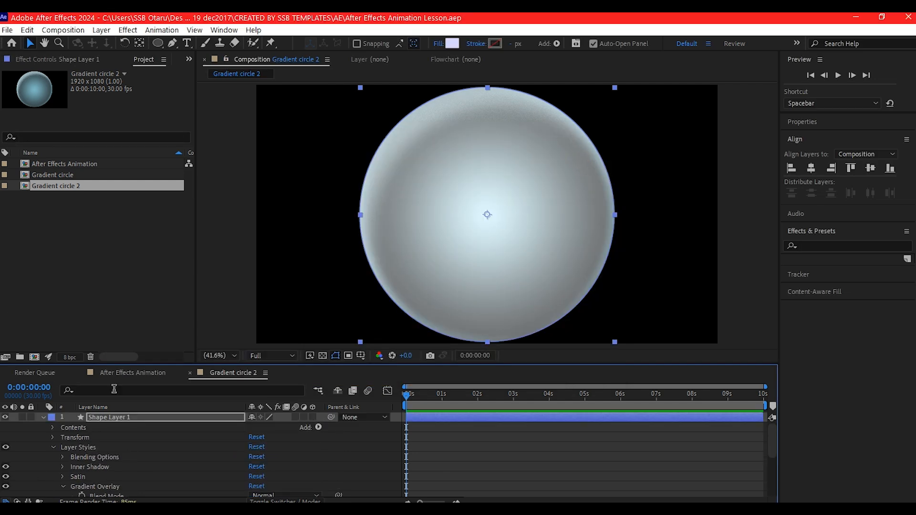
Place Gradient circle 2 beneath the other layers in the After Effects Animation composition, make it 3D and duplicate it three times
click(132, 371)
click(28, 185)
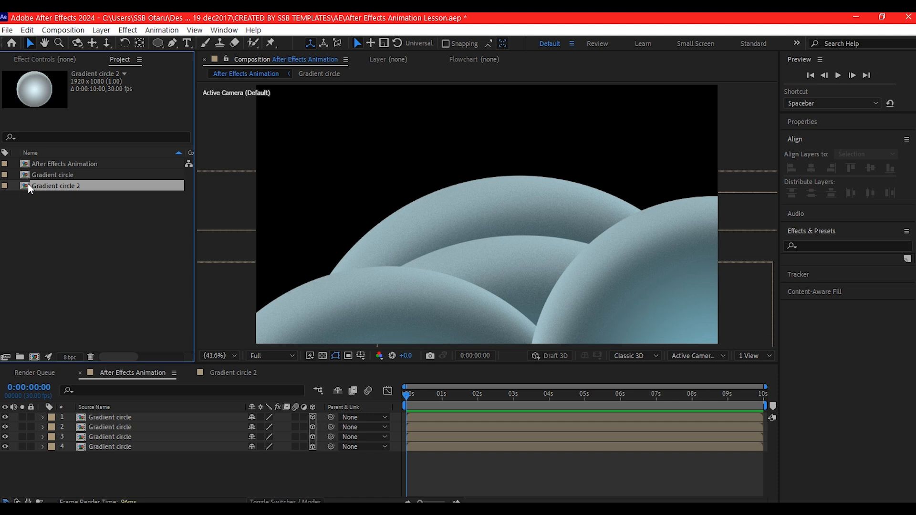
drag(28, 184, 58, 464)
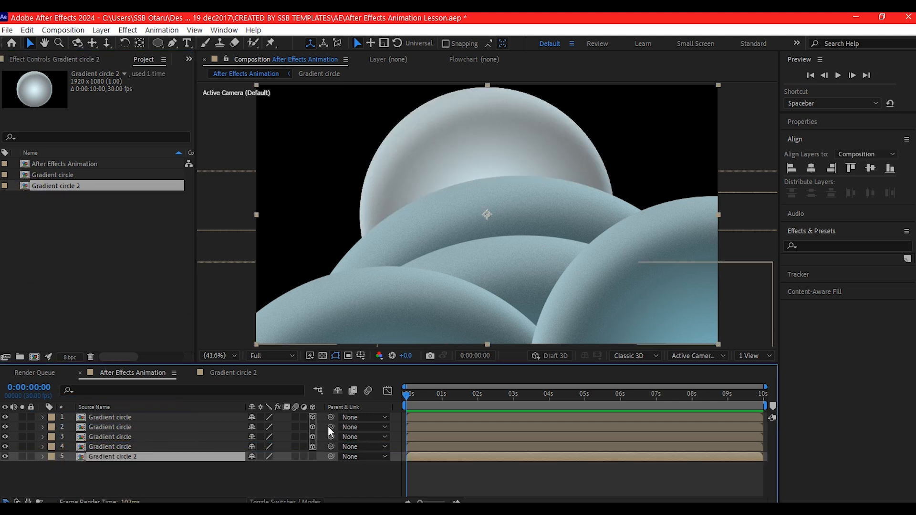
click(312, 457)
key(ctrl+d)
key(ctrl+d)
key(ctrl+d)
Set layer 5's Z position to 3000, hide the other Gradient circle 2 copies and move it down to the left behind the front circles
key(p)
click(295, 466)
text(3000)
drag(5, 473, 5, 492)
drag(538, 215, 382, 215)
drag(330, 162, 323, 226)
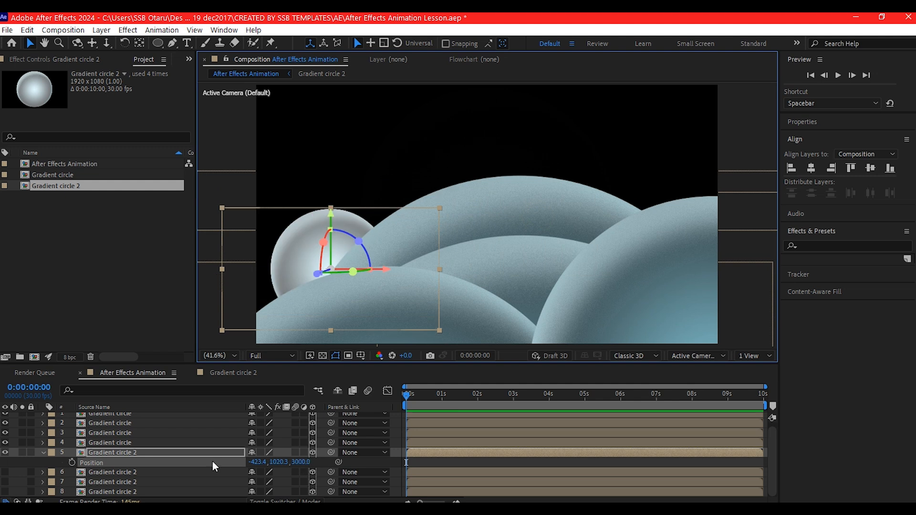
Scale layer 5's Gradient circle 2 to 74% and nudge its vertical position
key(s)
drag(264, 462, 251, 461)
drag(330, 224, 330, 215)
Set the Z position of layer 6's Gradient circle 2 to 3500 and make the layer visible
click(96, 473)
key(p)
click(295, 481)
text(3500)
click(5, 472)
Scale layer 6's Gradient circle 2 to 298% and move it low on the left, behind the small white circle
key(s)
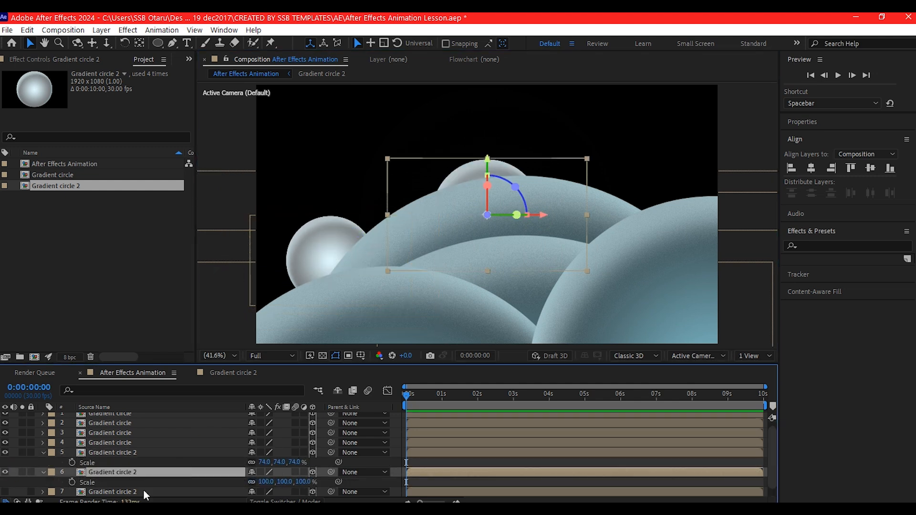
drag(263, 482, 358, 482)
drag(486, 159, 481, 246)
drag(542, 301, 457, 301)
drag(401, 245, 401, 277)
Show layer 7's Gradient circle 2 at Z position 4000, scale it to 313% and lower it behind the central circles
scroll(106, 478, down, 1)
click(106, 482)
click(4, 482)
key(p)
click(292, 492)
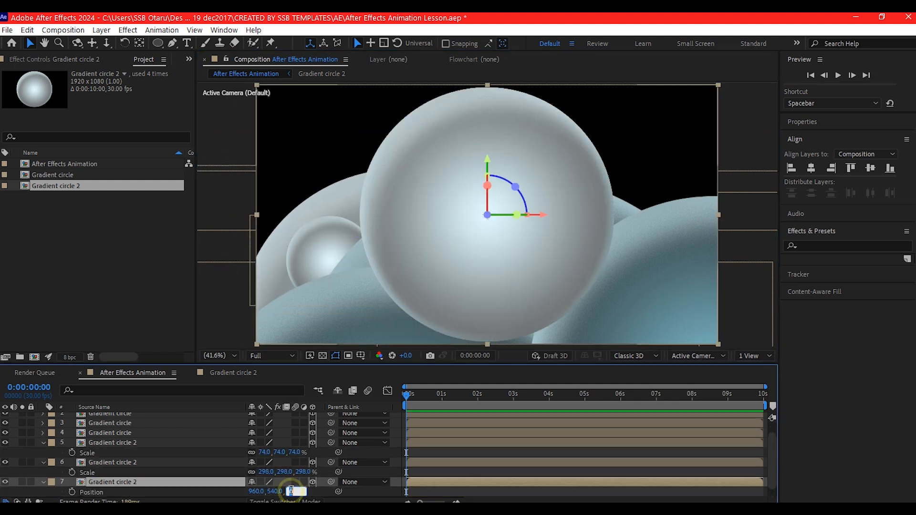
text(4000s)
drag(264, 492, 363, 491)
drag(490, 167, 489, 253)
Show layer 8's Gradient circle 2, set its Z position to 4500 and move it to the right
click(115, 482)
click(5, 482)
key(p)
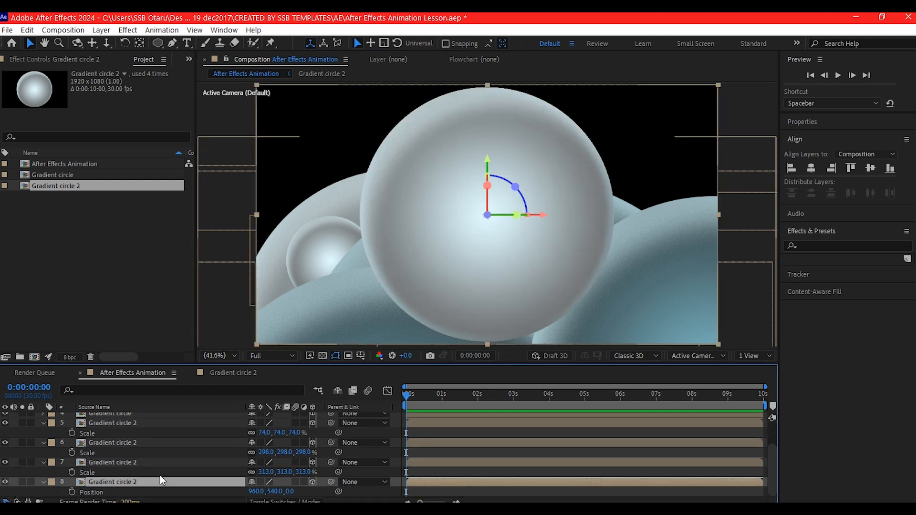
click(293, 492)
text(4500)
drag(540, 215, 730, 234)
Enlarge layer 8's Gradient circle 2 and lower it so only its upper edge shows behind the right-hand circles
key(s)
drag(307, 491, 427, 478)
drag(666, 165, 628, 271)
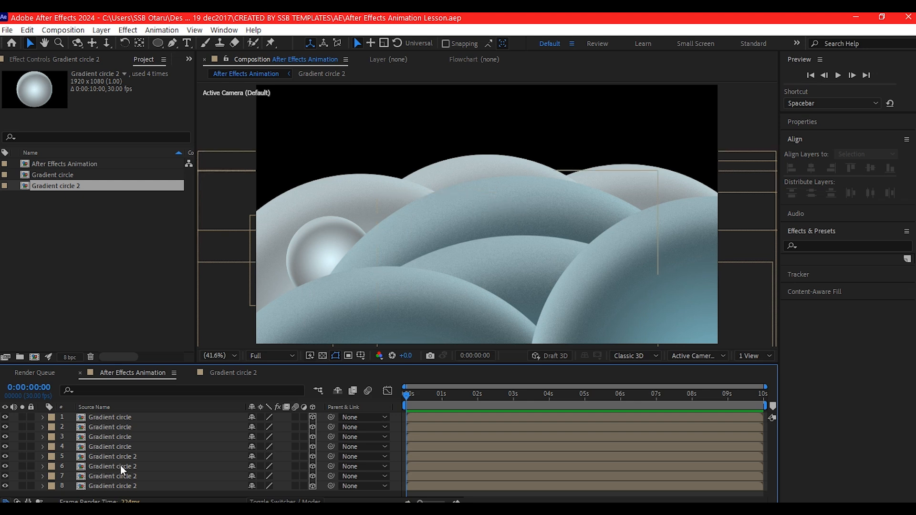
Create a comp-size pale cyan solid and move it beneath all the circle layers as the background
click(107, 485)
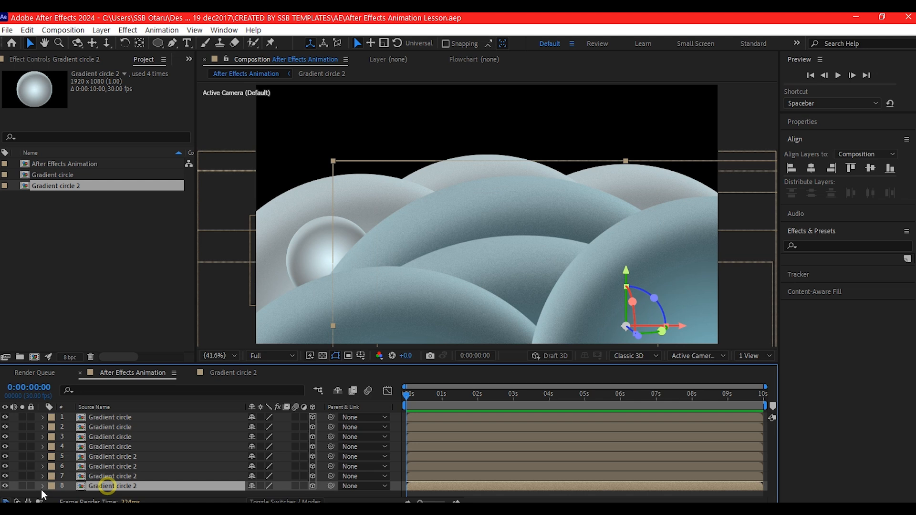
right_click(11, 485)
mouse_move(36, 343)
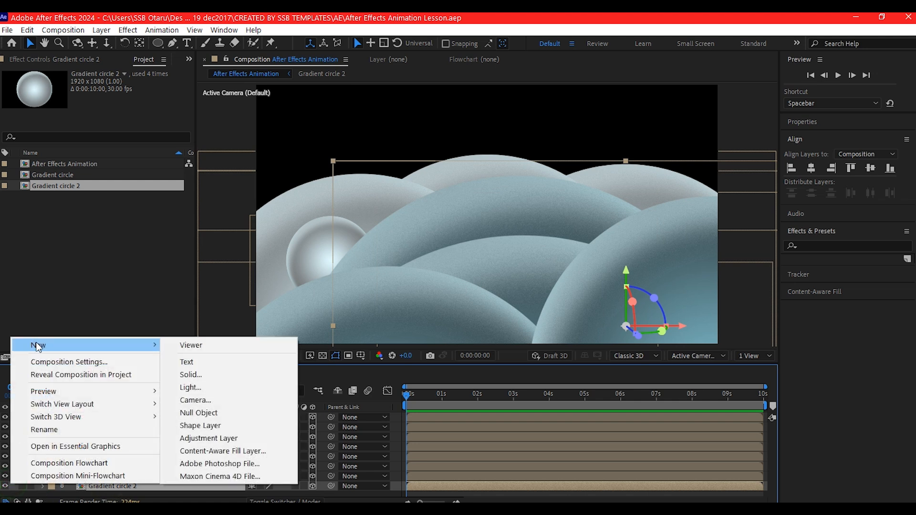
click(203, 373)
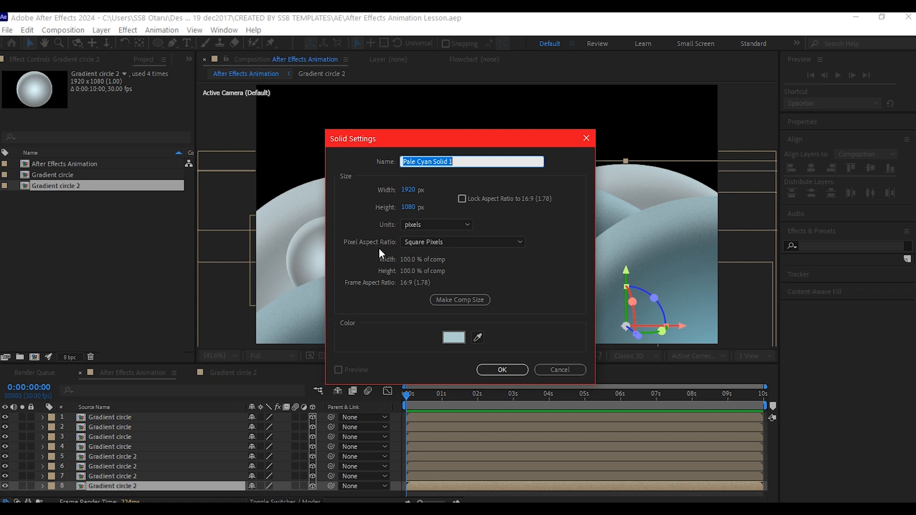
click(443, 298)
click(509, 370)
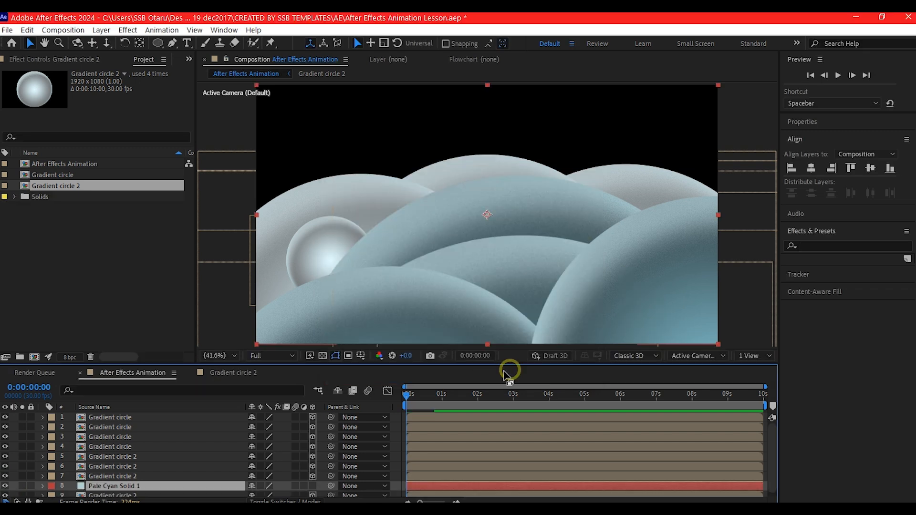
scroll(125, 473, down, 1)
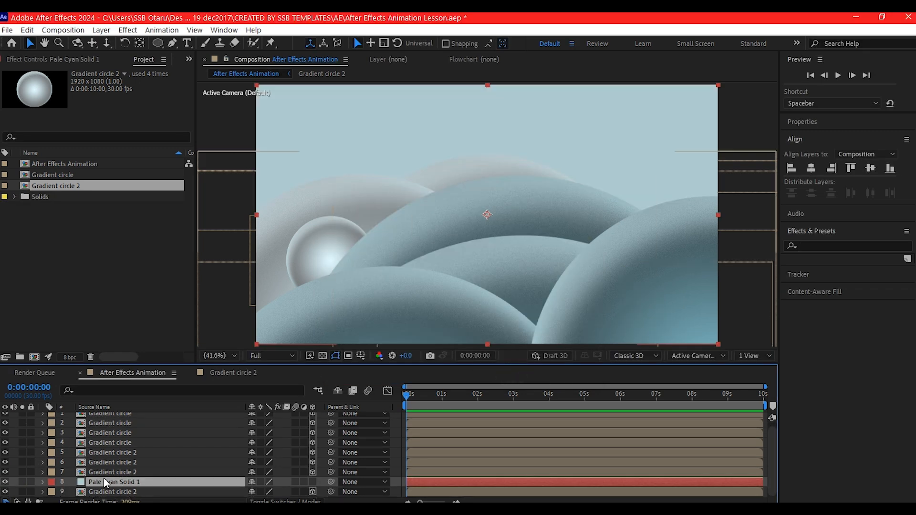
drag(104, 484, 108, 492)
Apply the 4-Color Gradient effect to the pale cyan background solid
key(ctrl+space)
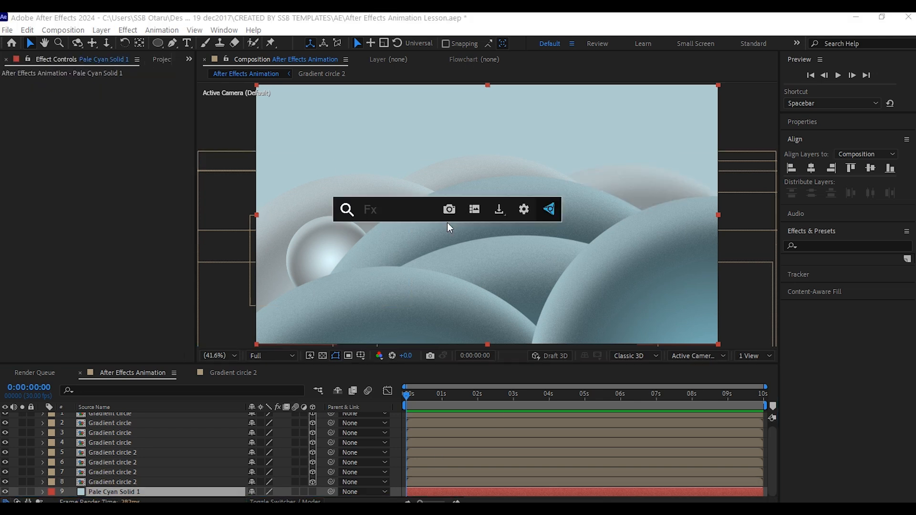
text(4)
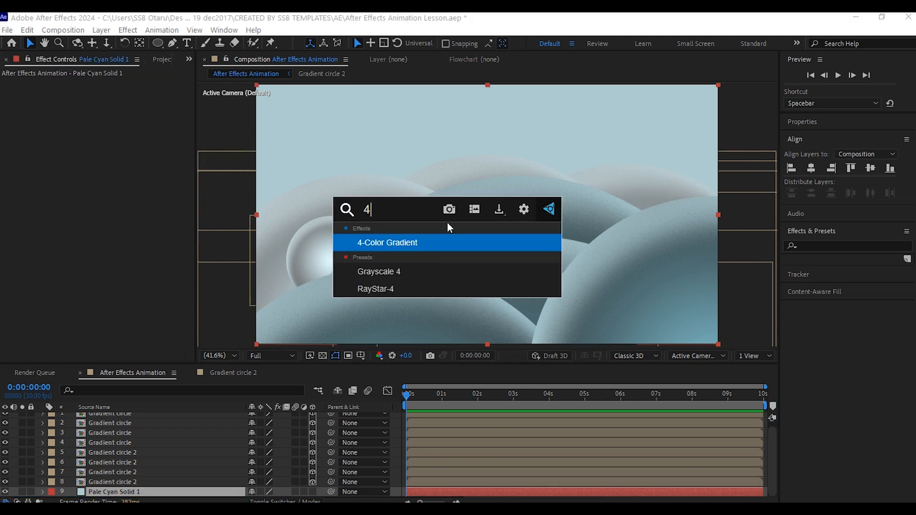
click(404, 248)
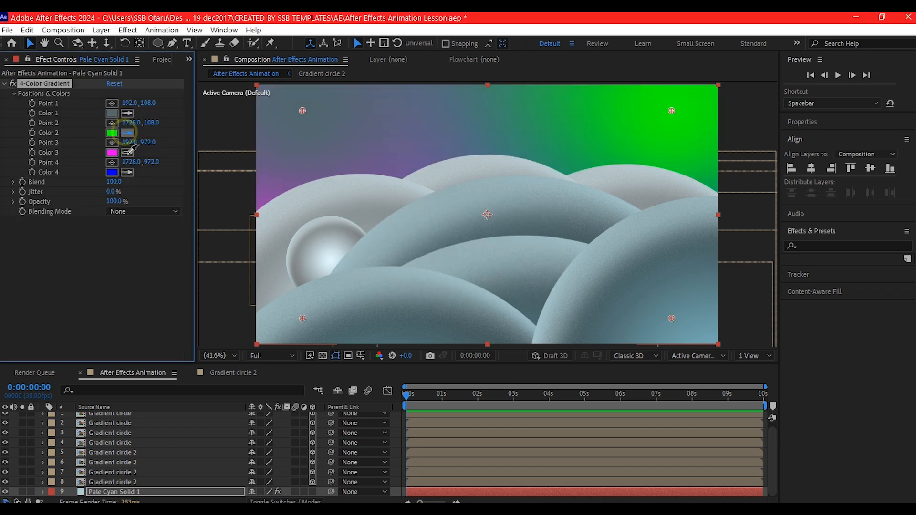
Set the background gradient's Color 2, Color 3 and Color 4 to blue-grey tones sampled from the circles
click(417, 229)
click(127, 153)
click(356, 304)
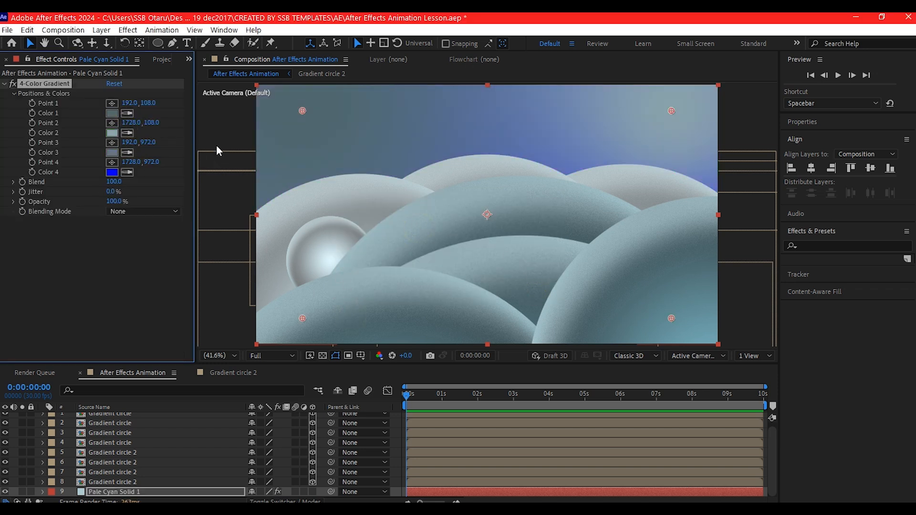
click(694, 236)
Add a two-node 24 mm camera with depth of field enabled above the top Gradient circle layer
scroll(133, 445, up, 1)
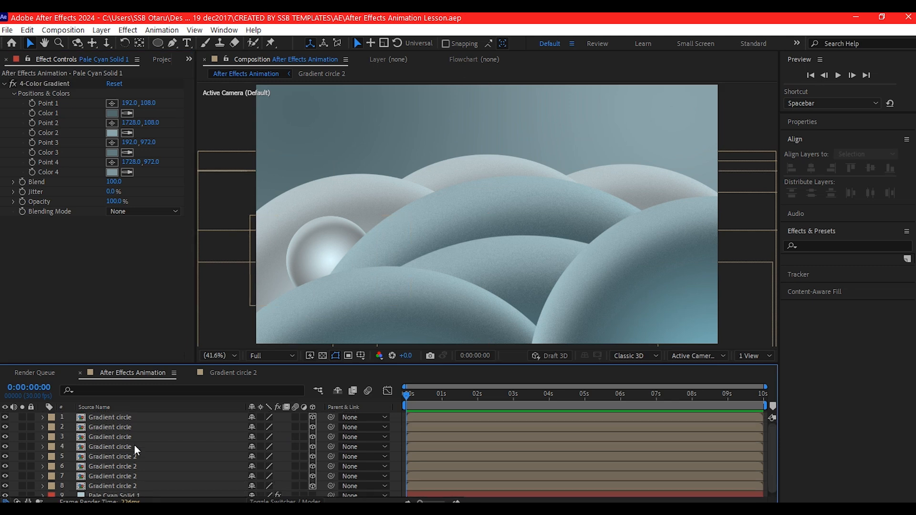
click(105, 419)
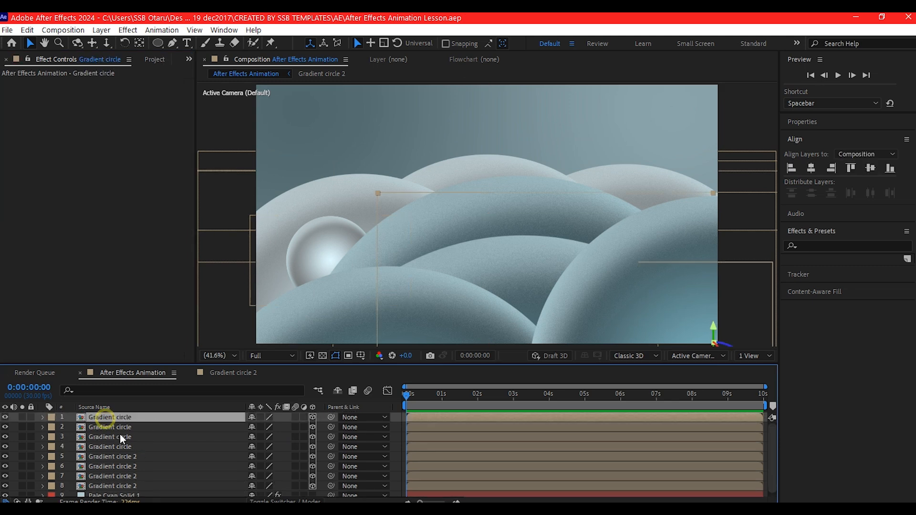
right_click(16, 450)
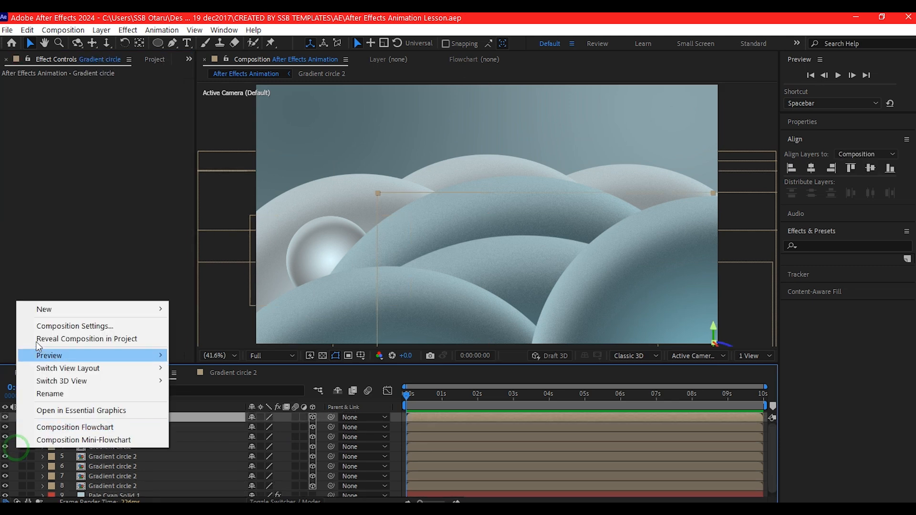
mouse_move(44, 310)
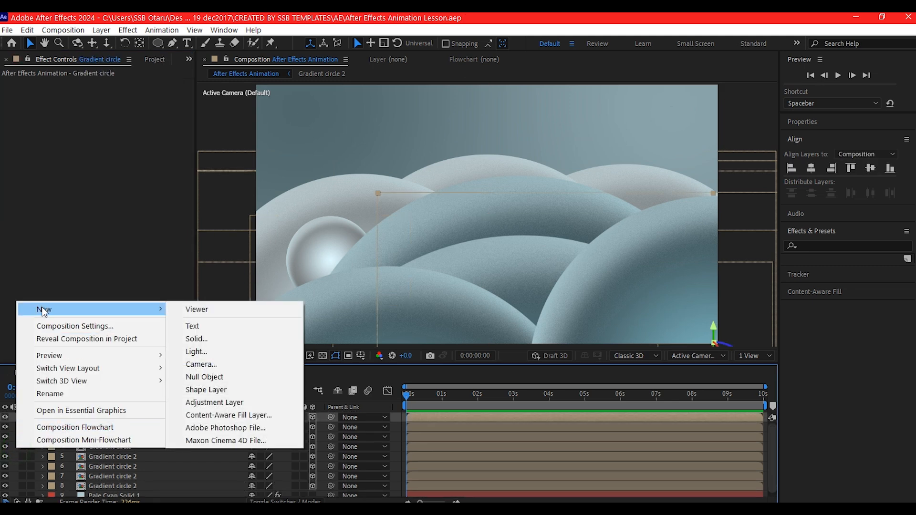
click(214, 365)
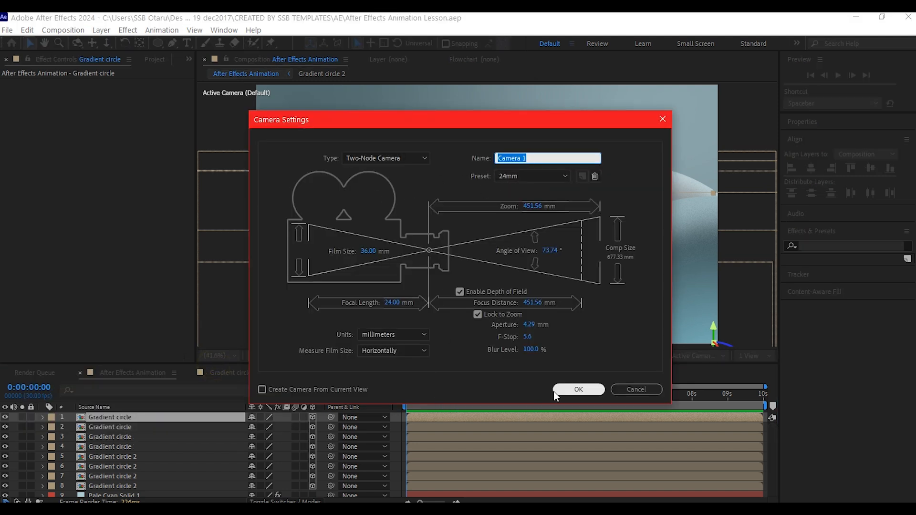
click(574, 390)
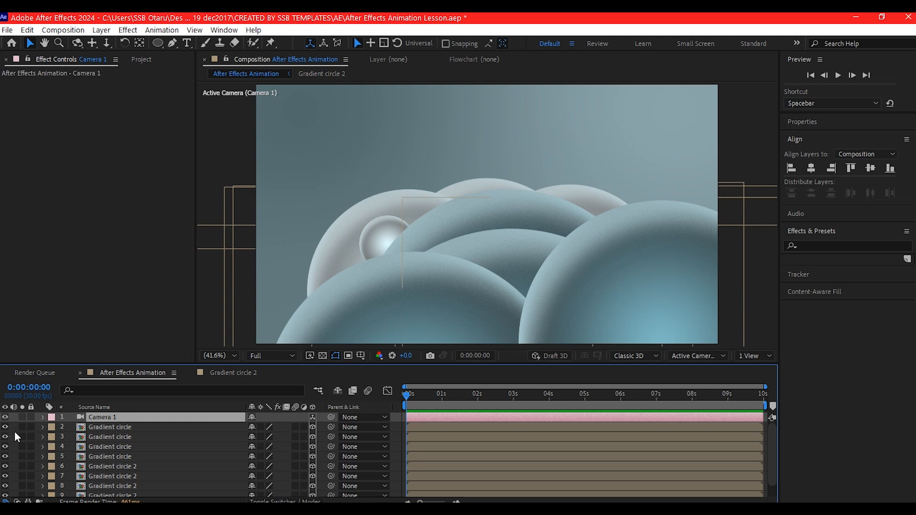
Add a null object above the camera and name it Camera Cont
right_click(15, 430)
mouse_move(51, 289)
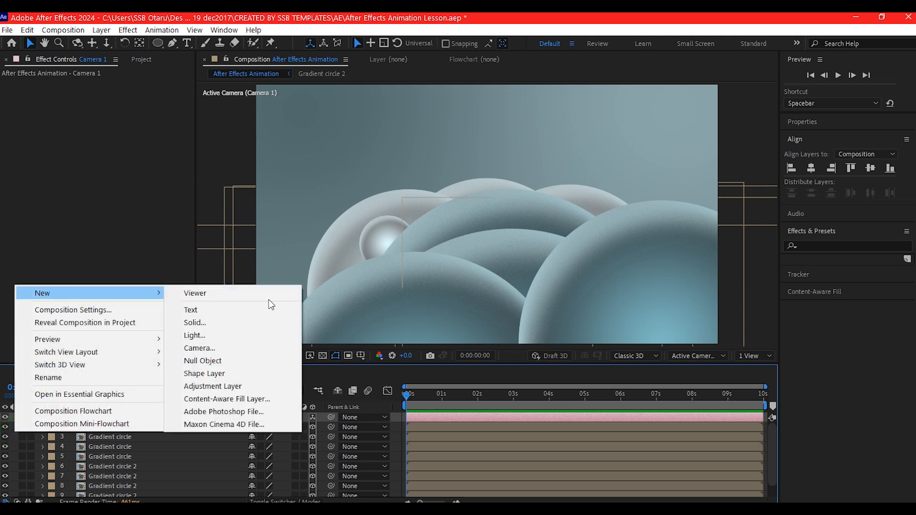
click(263, 360)
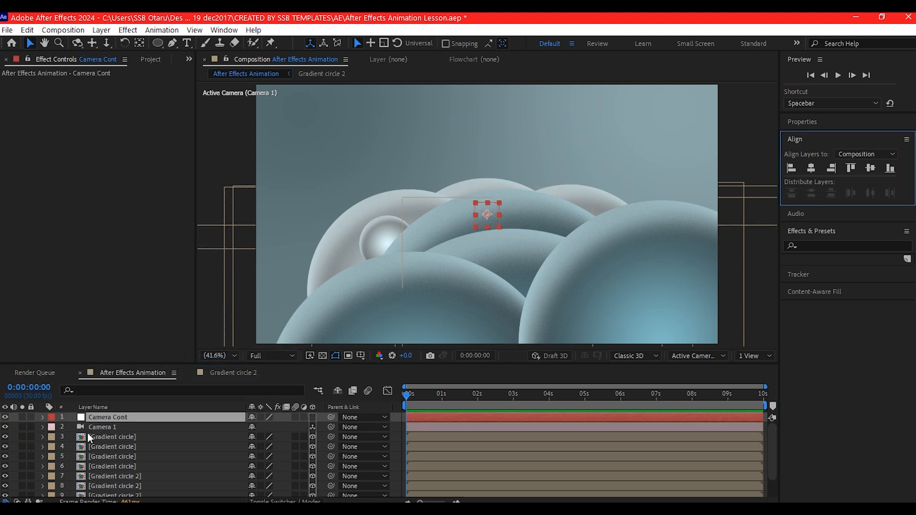
Parent Camera 1 to the Camera Cont null and make the null a 3D layer
click(96, 427)
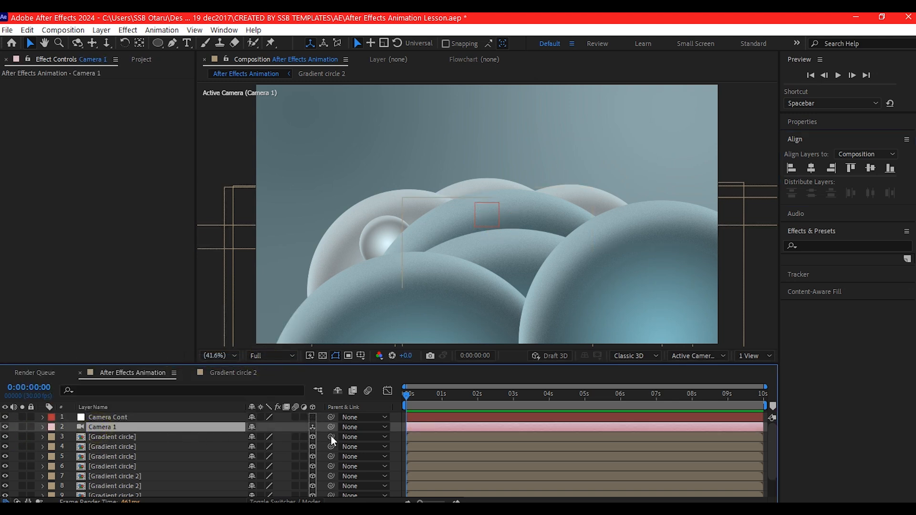
drag(333, 427, 161, 413)
click(141, 416)
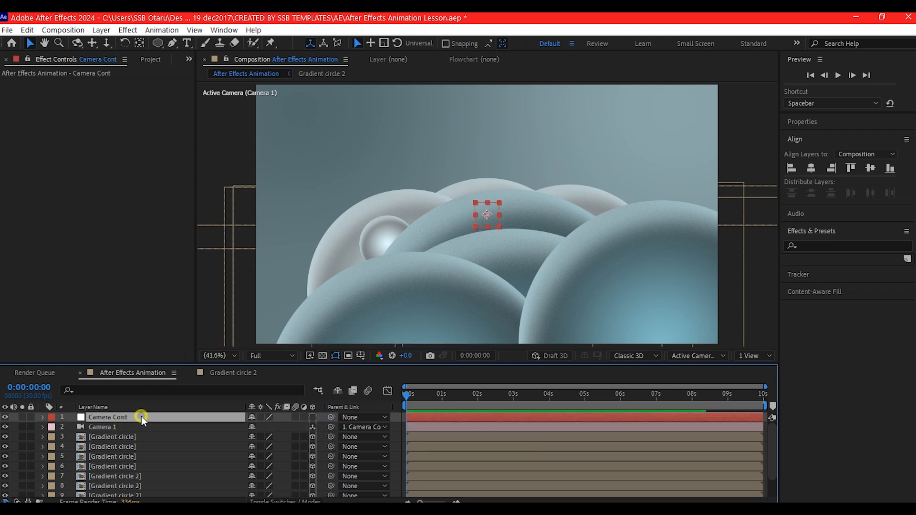
click(313, 417)
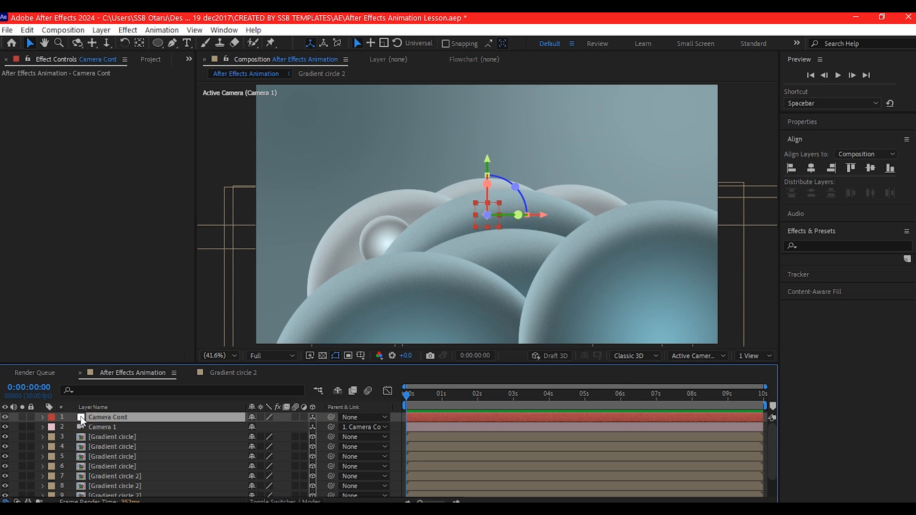
Keyframe Camera Cont's position at 0 seconds and enter a new Z position at 6 seconds
key(p)
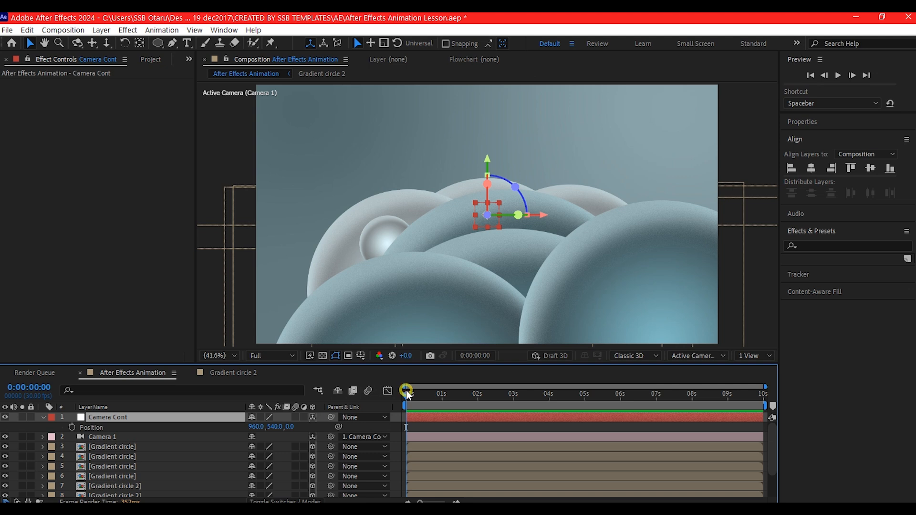
click(71, 426)
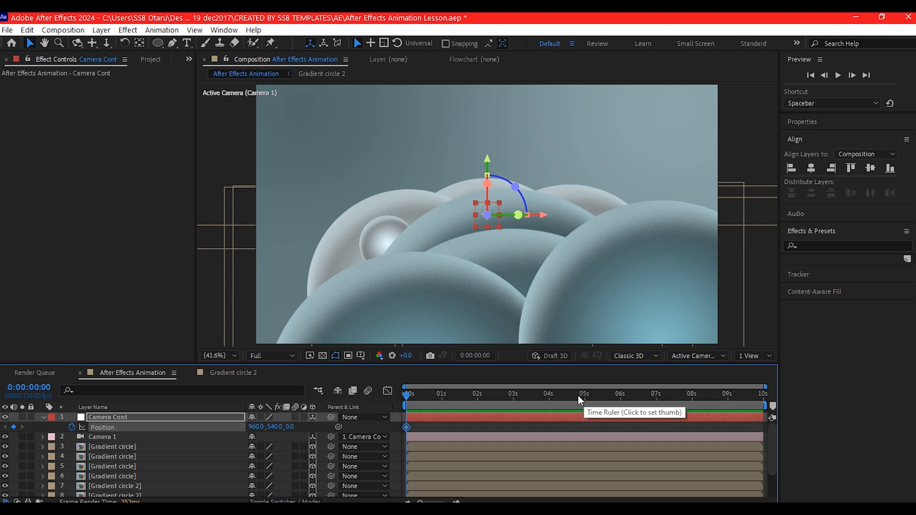
click(620, 396)
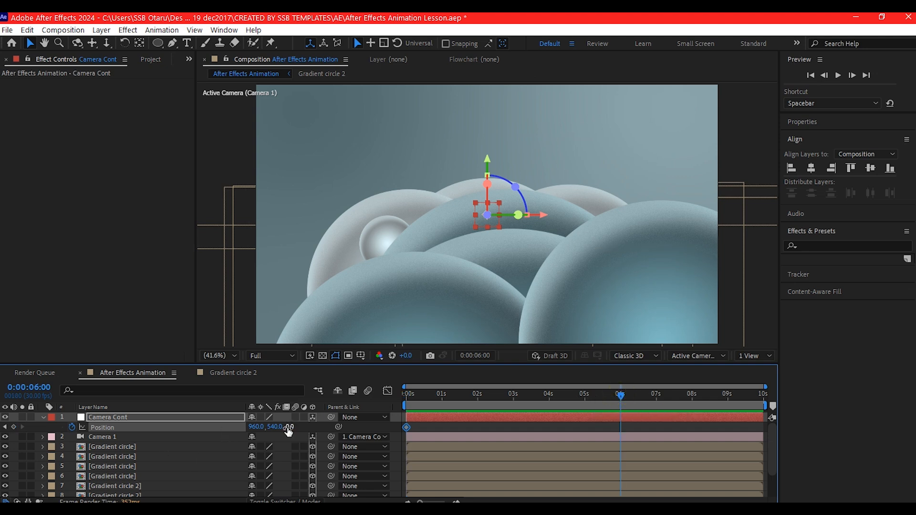
click(290, 426)
key(Return)
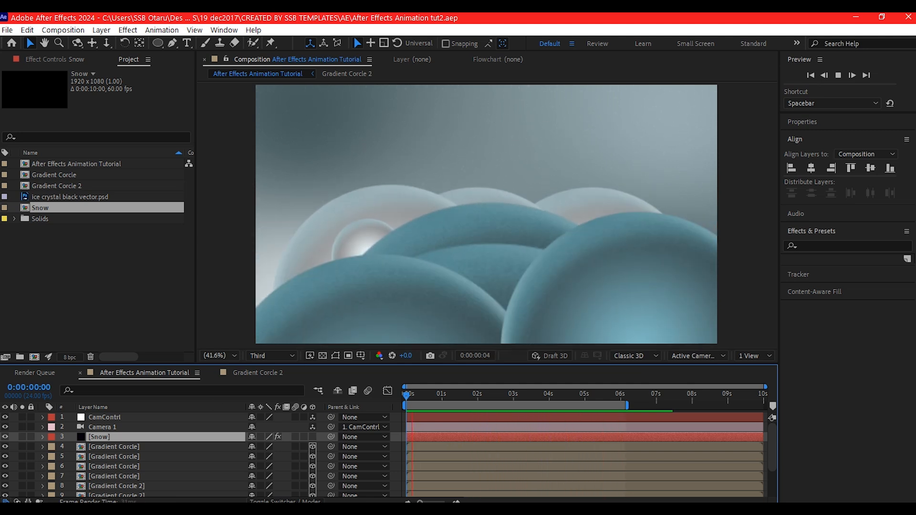
Create a black comp-size solid named Galaxy and place it directly above the BG layer
right_click(14, 483)
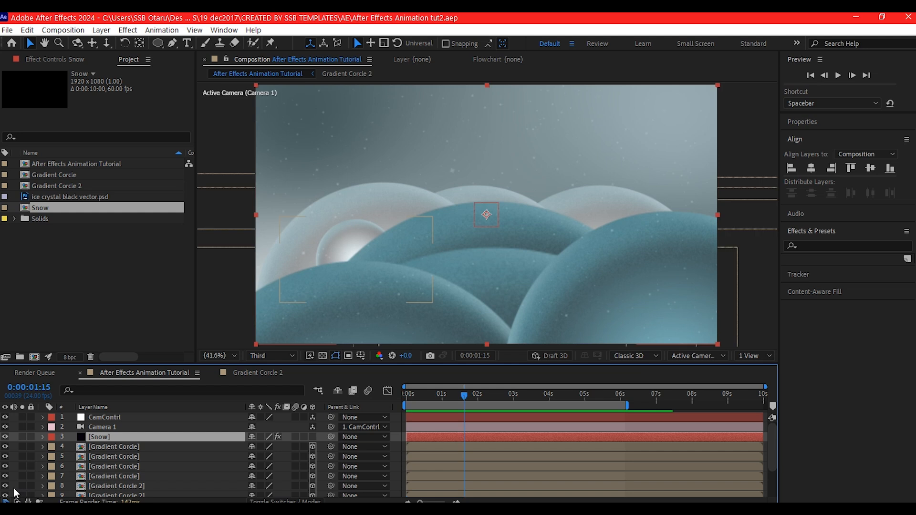
mouse_move(47, 348)
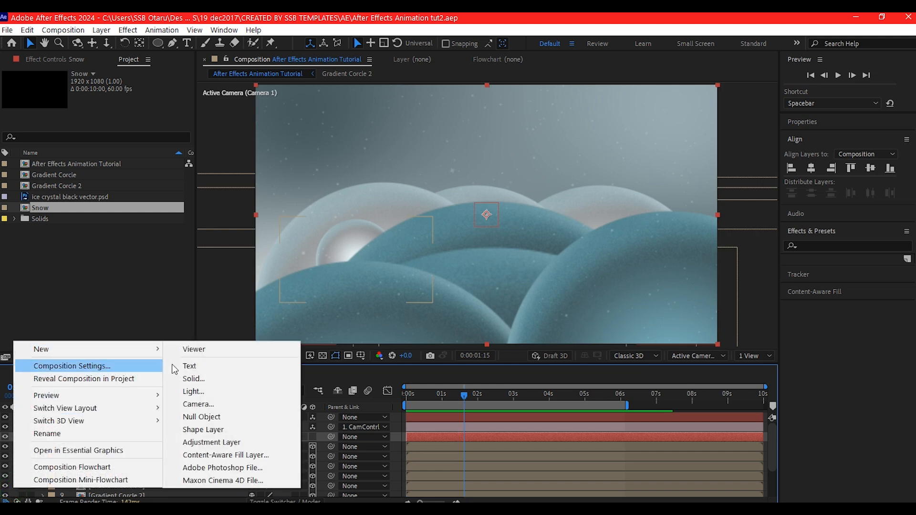
click(195, 379)
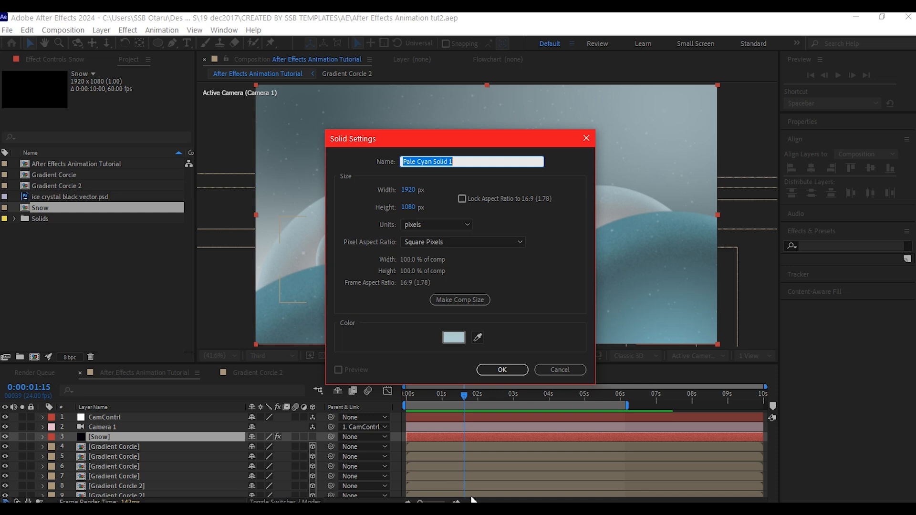
click(464, 297)
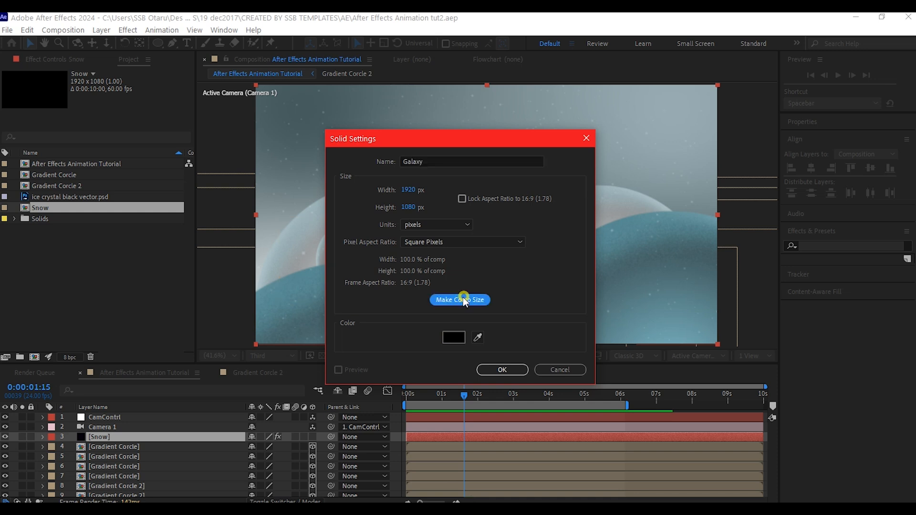
click(502, 370)
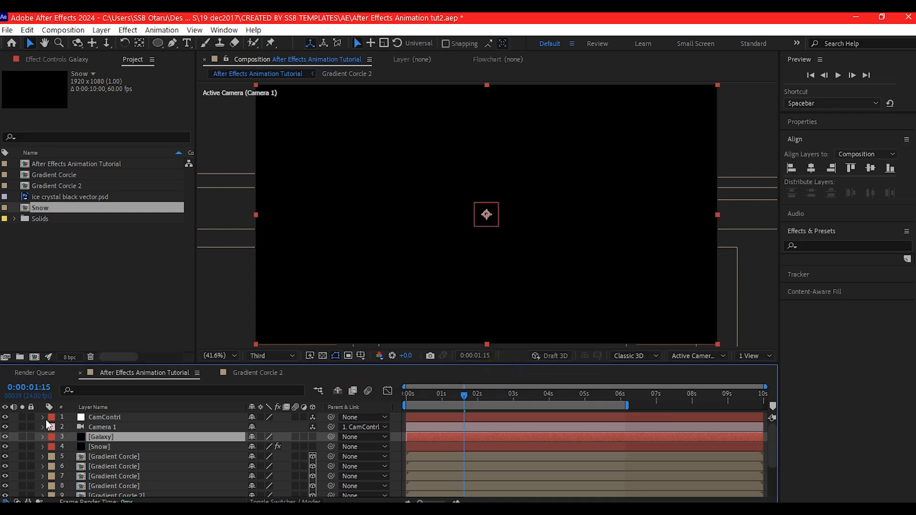
drag(95, 439, 123, 491)
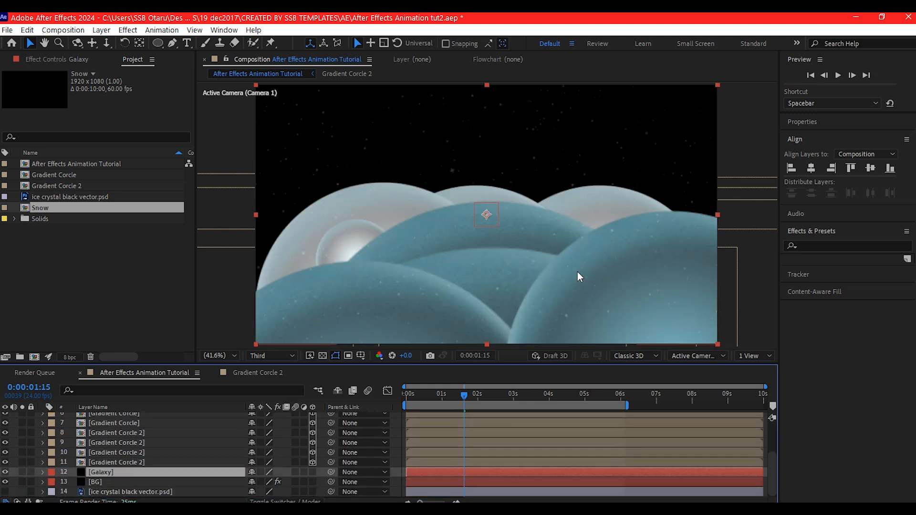
Apply the CC Ball Action effect to the Galaxy layer and set its Grid Spacing to 10
key(ctrl+space)
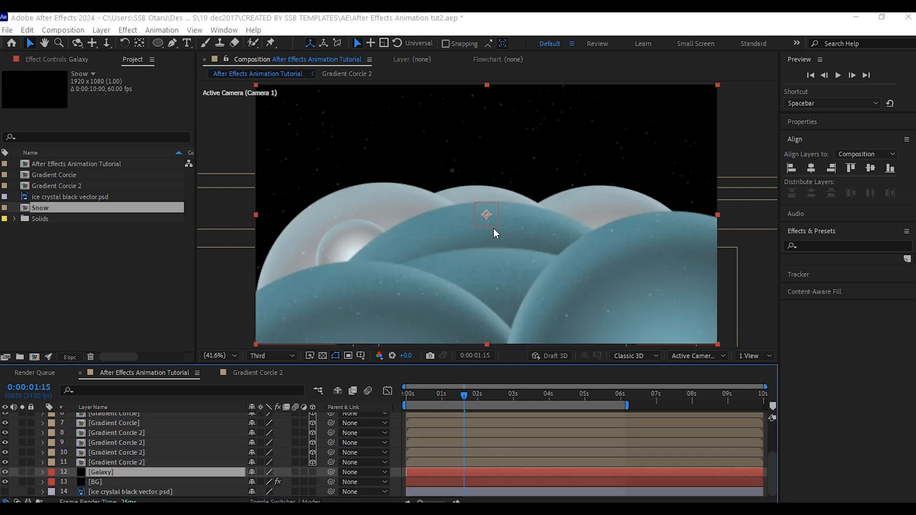
text(cc)
click(431, 248)
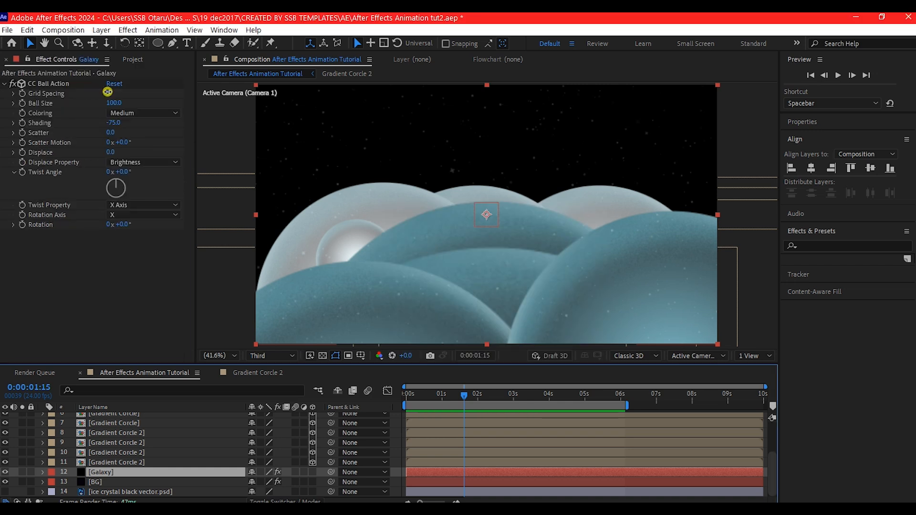
click(107, 92)
text(10)
key(Return)
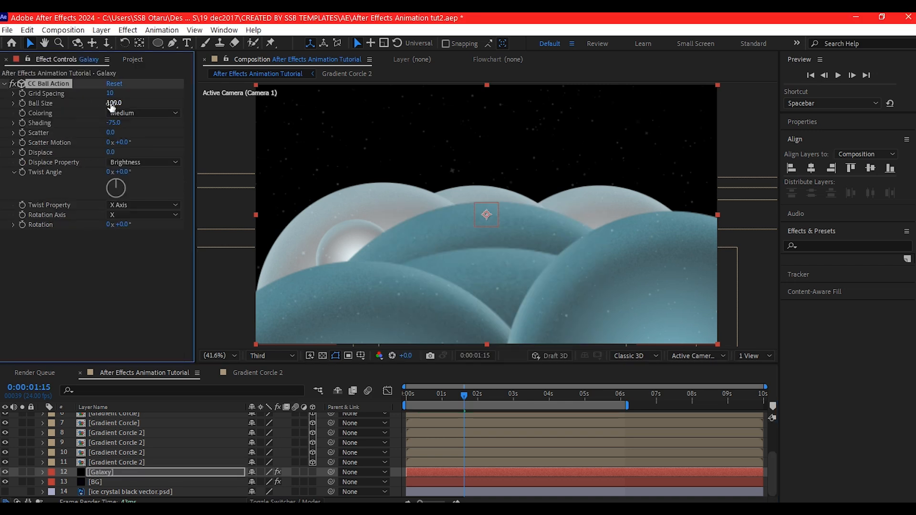
Set CC Ball Action's Ball Size to 5 and Scatter to 200, and switch the preview resolution to Full
click(109, 102)
text(5)
key(Return)
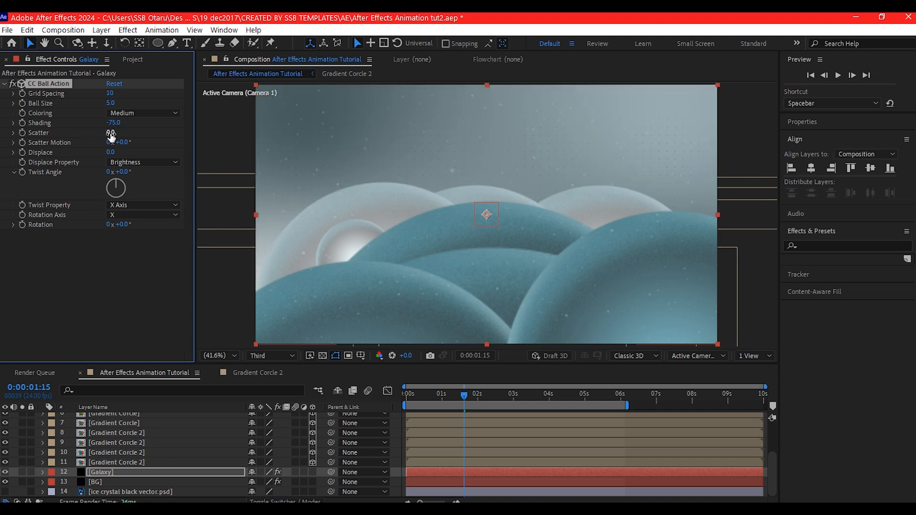
click(110, 132)
text(200)
key(Return)
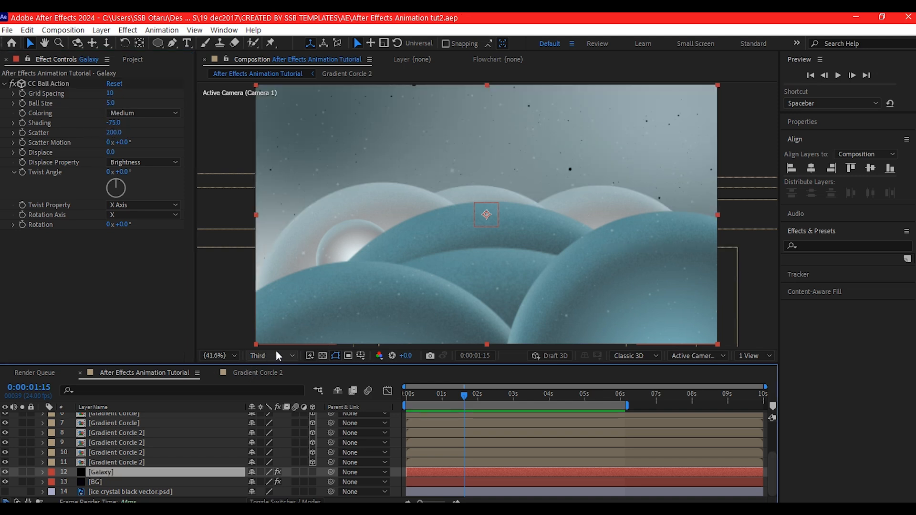
click(272, 356)
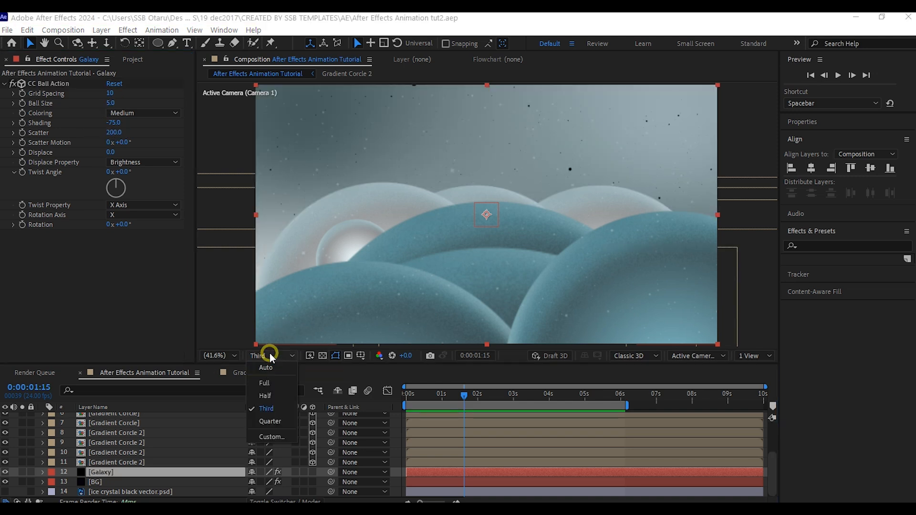
click(264, 383)
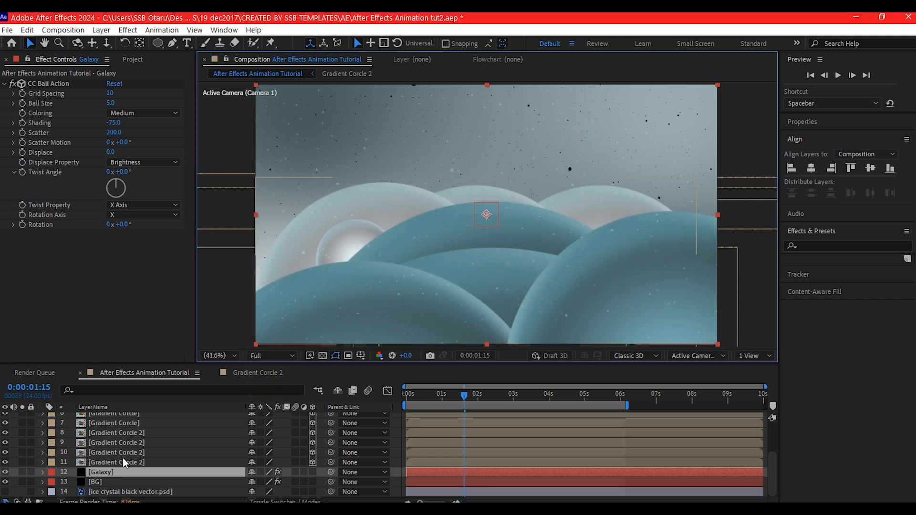
Duplicate the Galaxy layer and give the upper copy Grid Spacing 50, Ball Size 2 and Twist Angle -38°
click(79, 470)
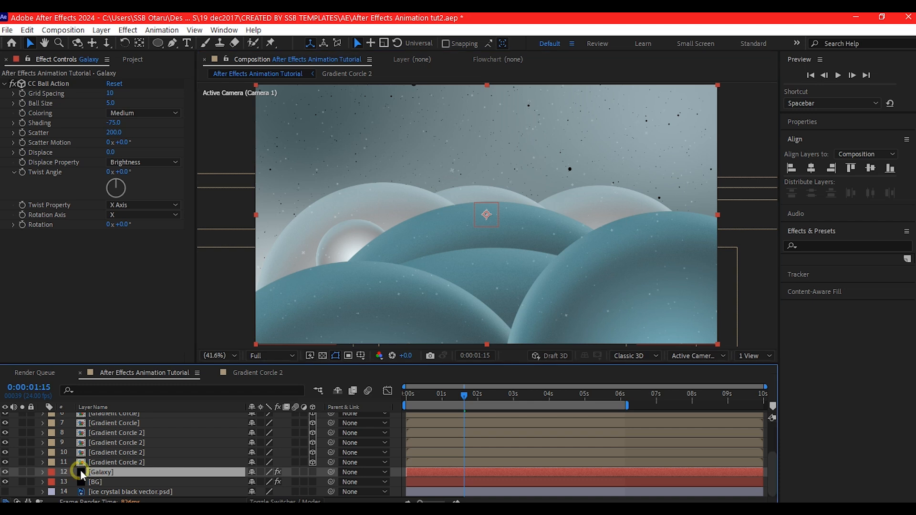
key(ctrl+d)
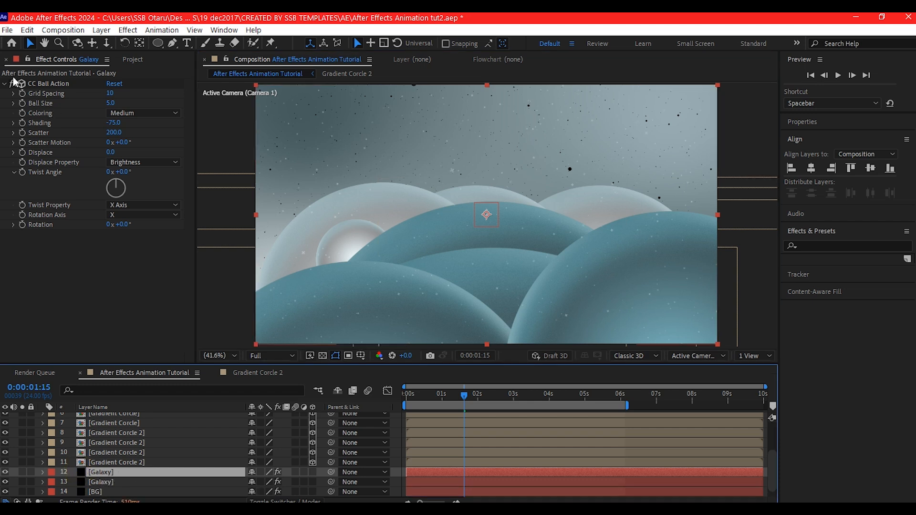
click(112, 91)
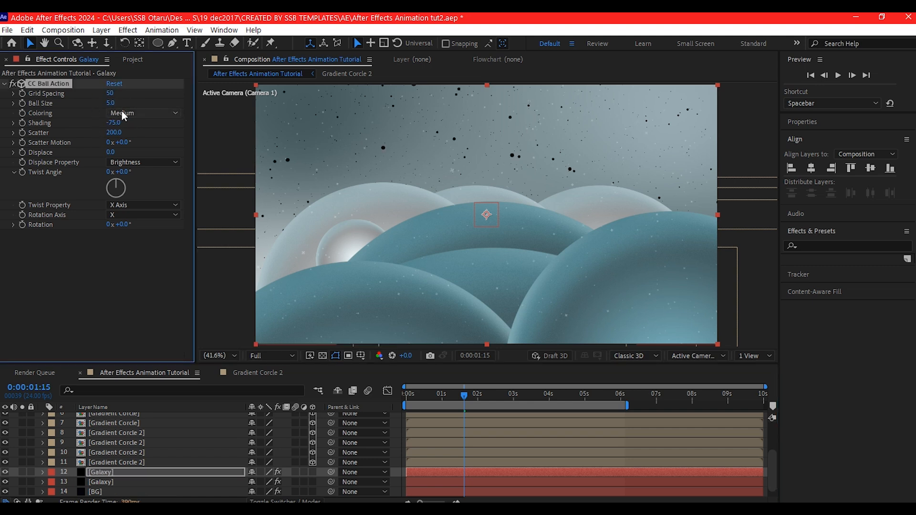
drag(118, 103, 103, 103)
drag(125, 172, 109, 172)
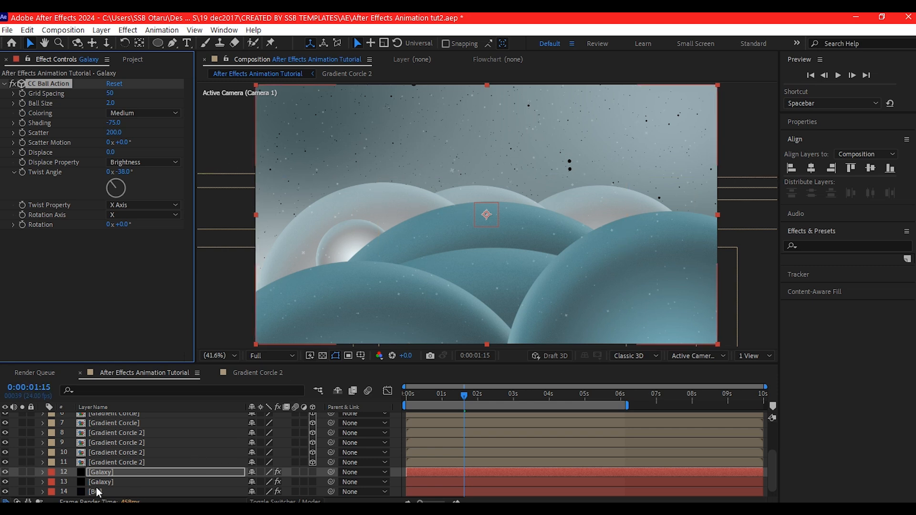
Apply Fill to the lower Galaxy layer with a near-white color sampled from the small circle's bright center, and copy the effect to the upper Galaxy
click(110, 481)
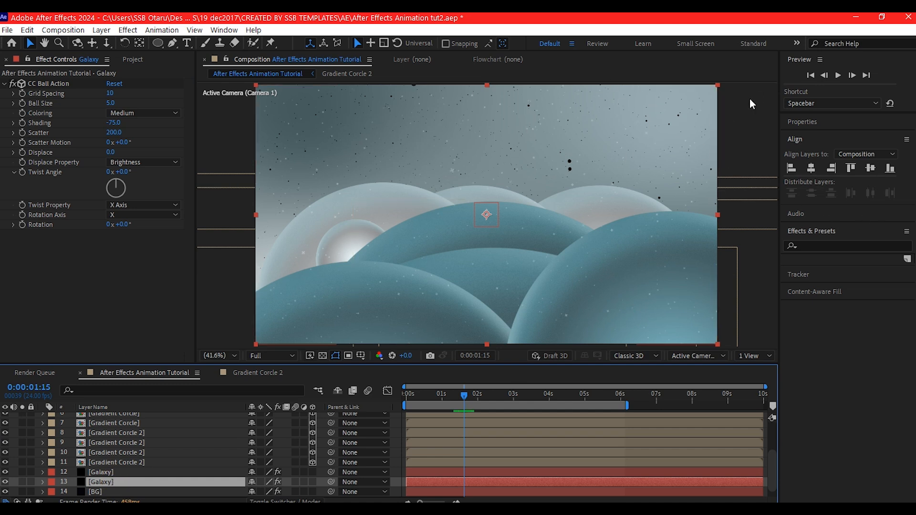
key(ctrl+space)
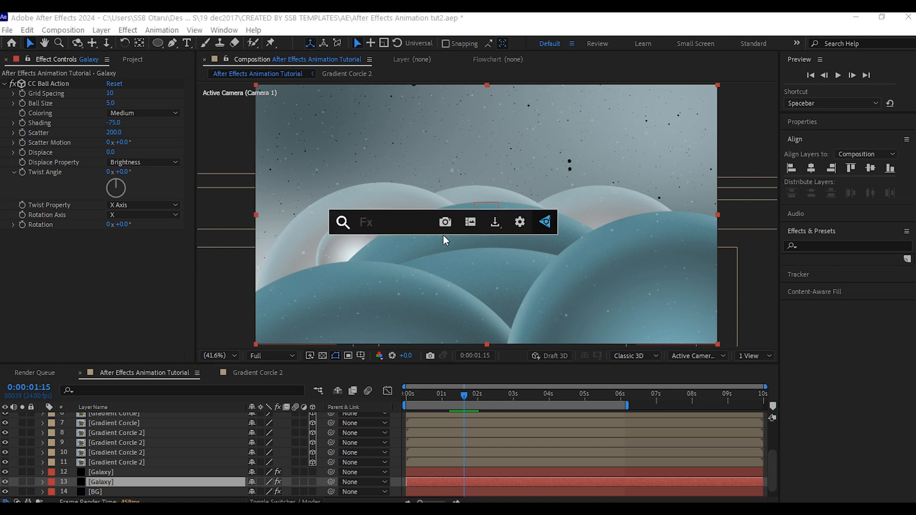
text(fill)
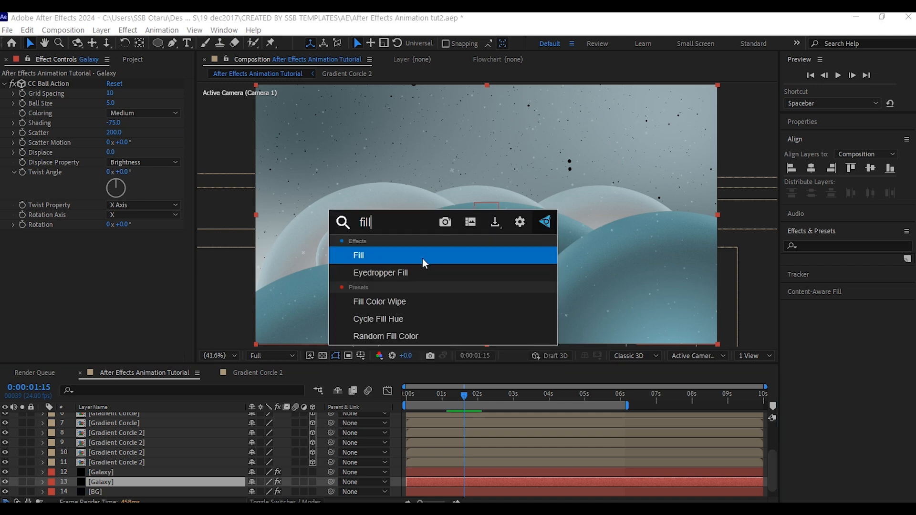
click(388, 259)
click(124, 263)
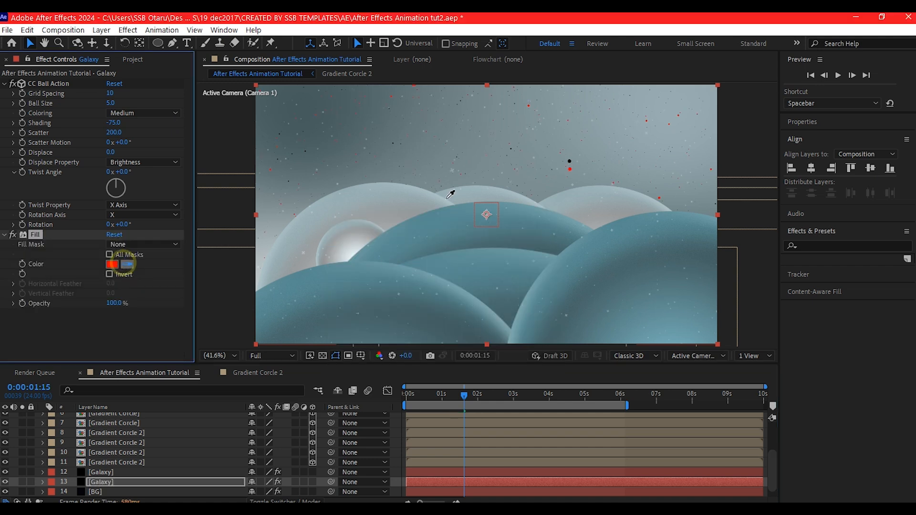
click(353, 249)
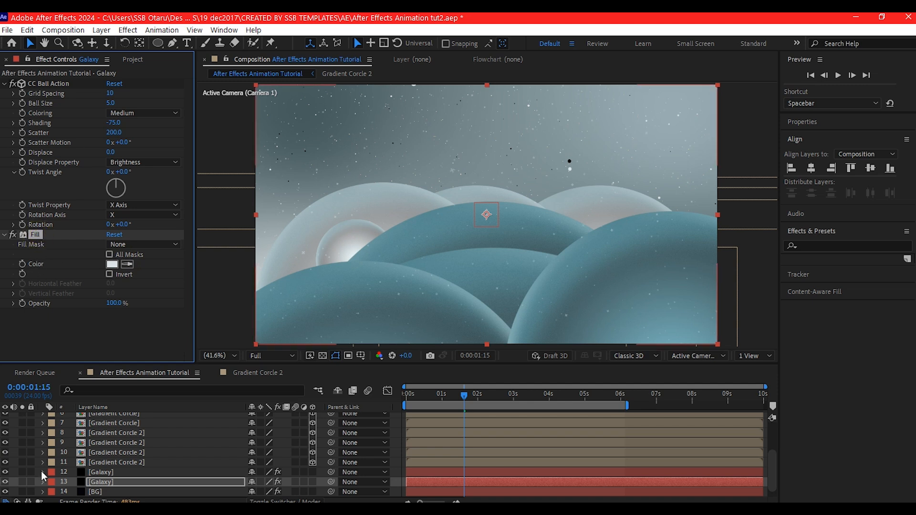
click(88, 473)
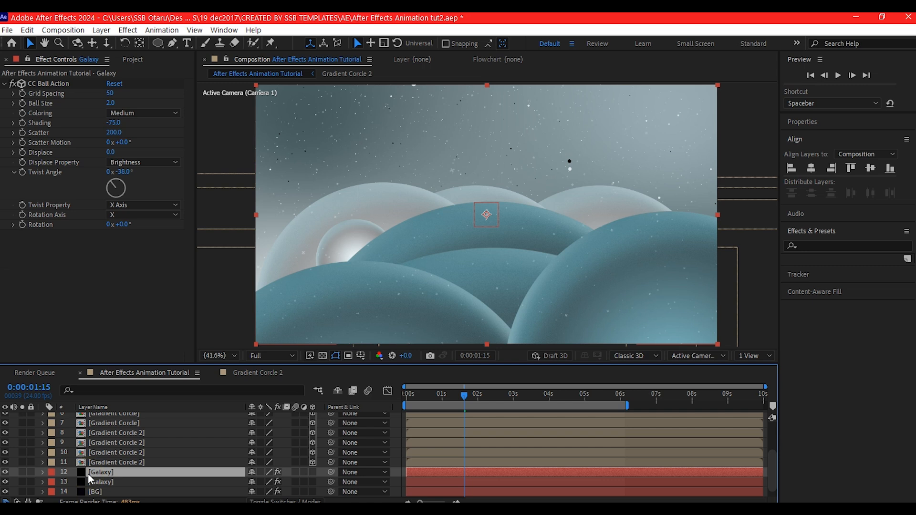
key(ctrl+v)
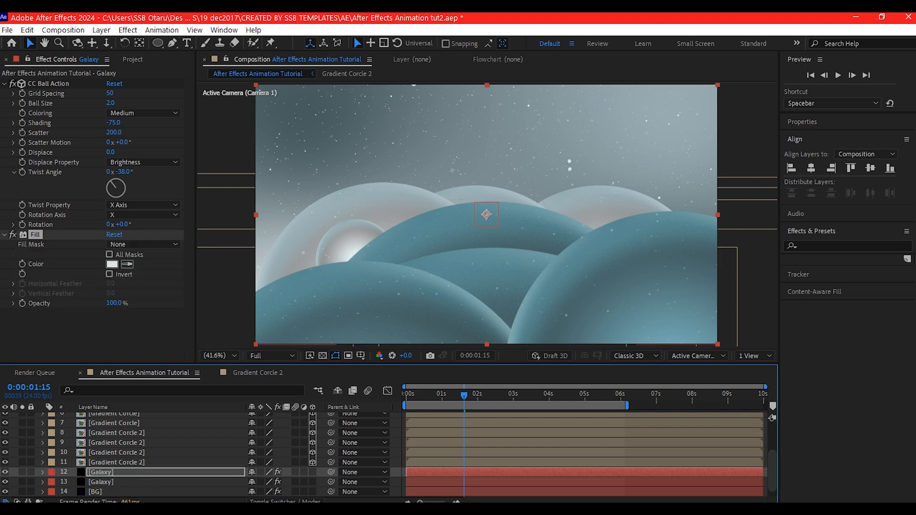
Pre-compose both Galaxy layers into a new composition named Galaxies
click(117, 473)
shift+click(104, 482)
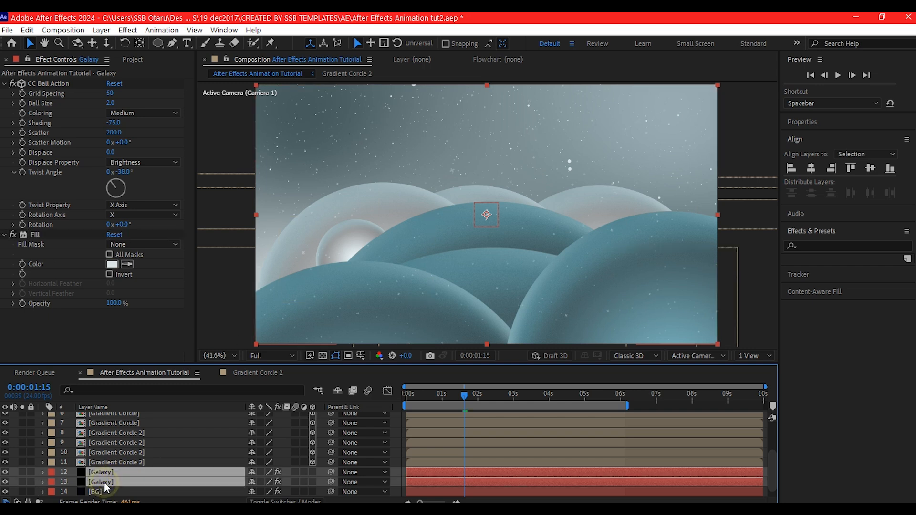
key(ctrl+shift+c)
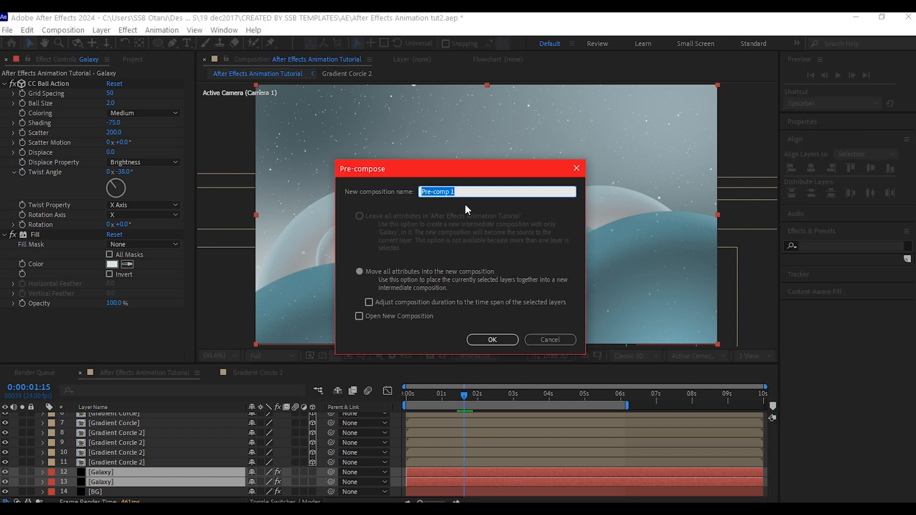
text(Galaxies)
click(490, 339)
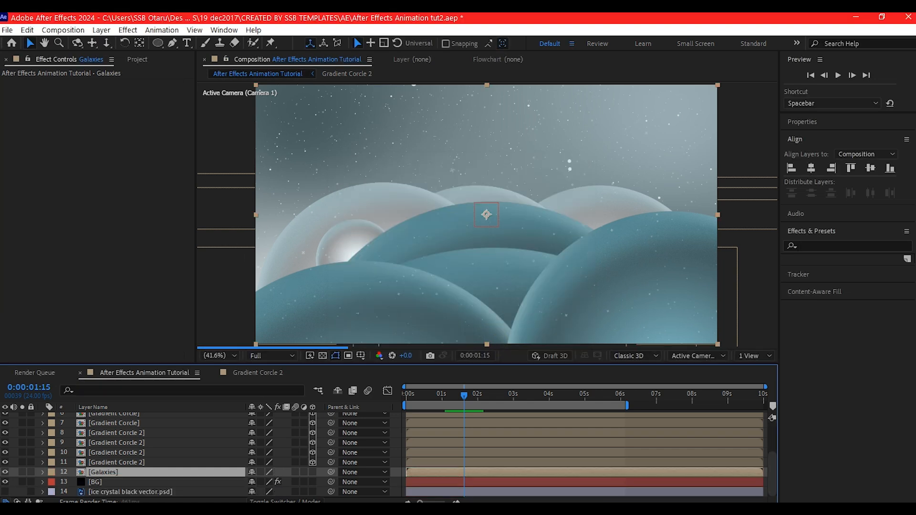
Open the Galaxies composition and add a two-node 24 mm camera with depth of field enabled
double_click(80, 474)
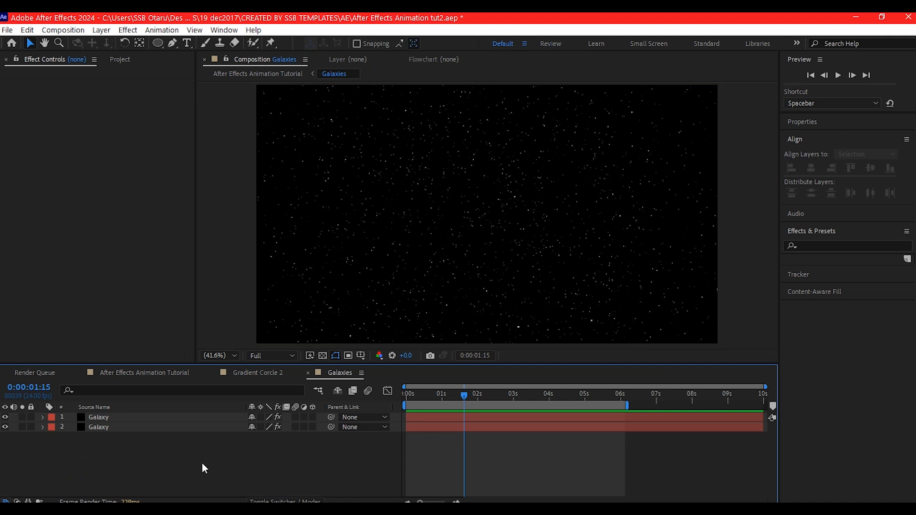
right_click(136, 466)
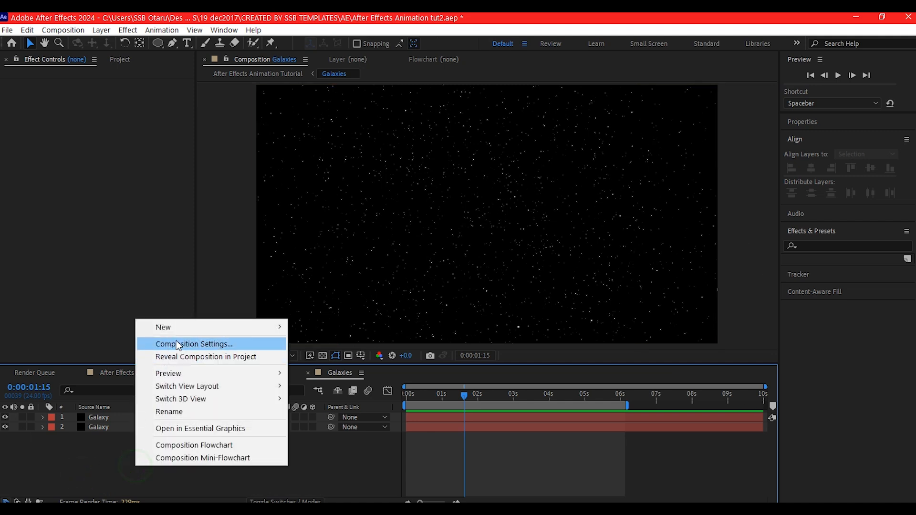
mouse_move(184, 328)
click(327, 382)
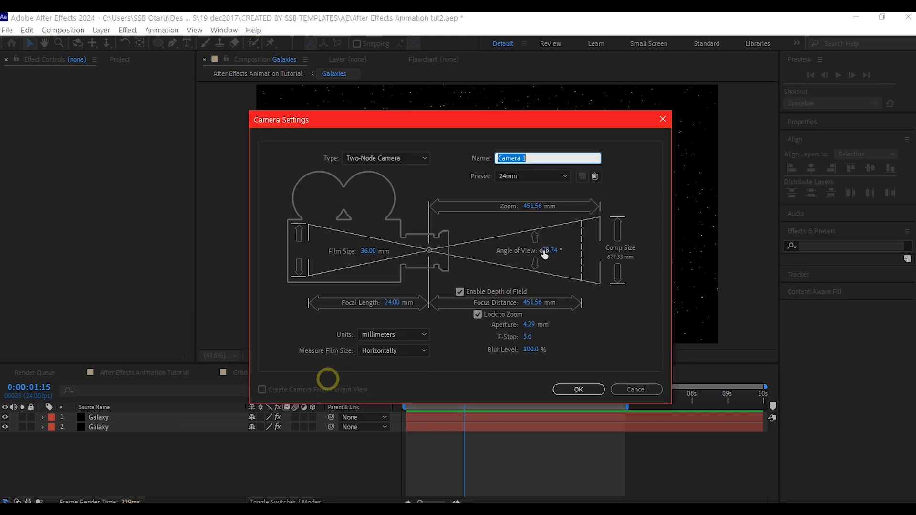
click(576, 390)
Add a null object above the camera in Galaxies, make it 3D and parent Camera 1 to it
right_click(169, 465)
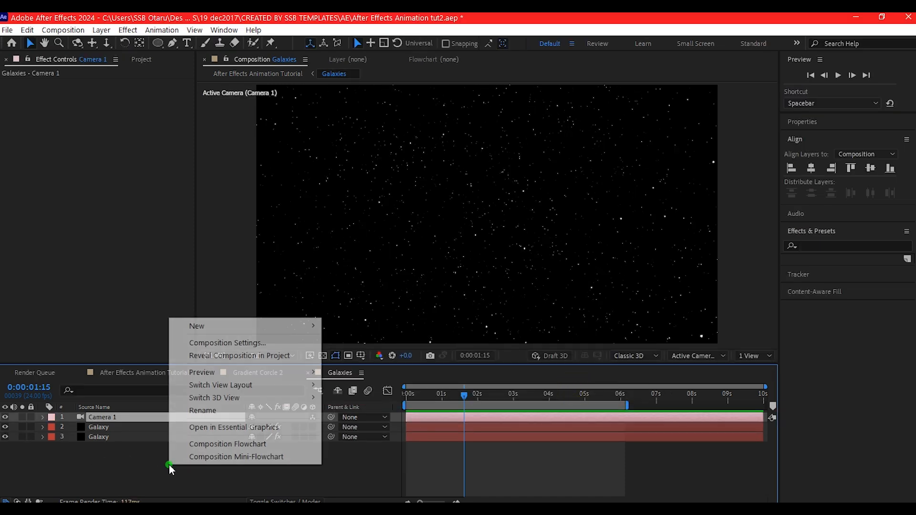
mouse_move(219, 324)
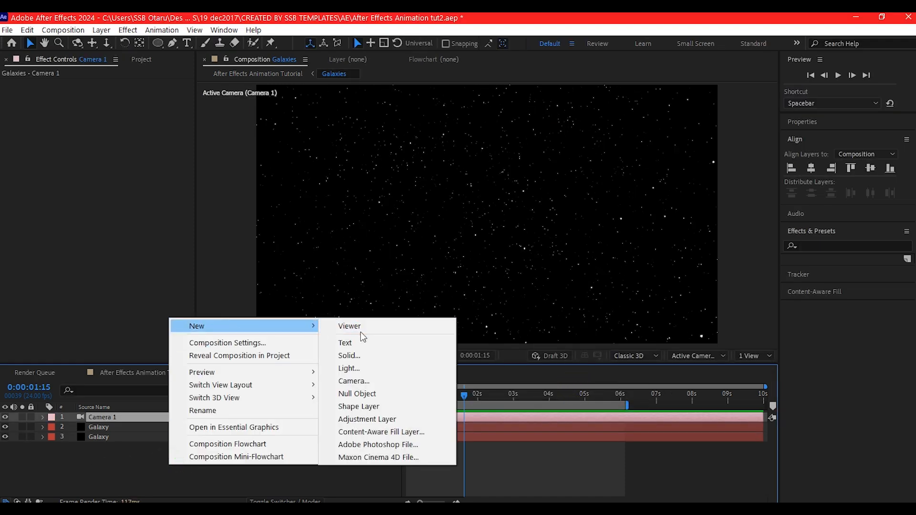
click(358, 394)
click(312, 417)
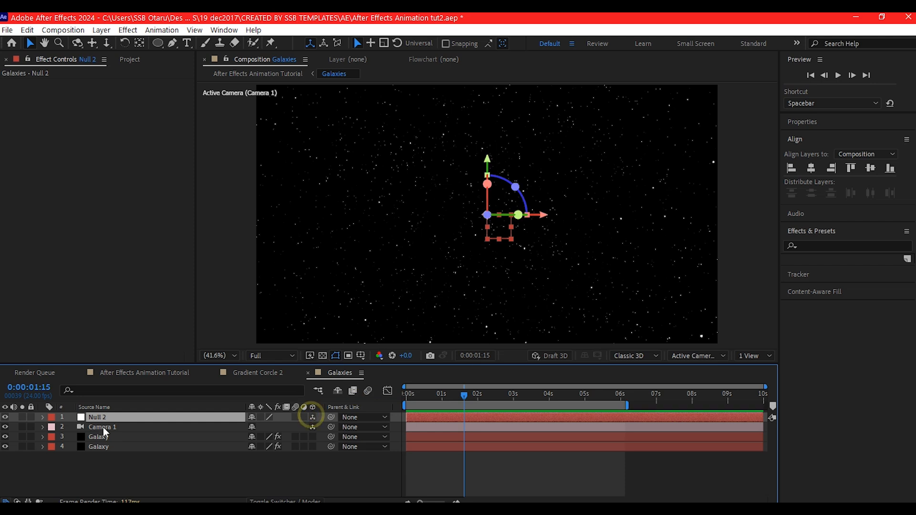
click(101, 427)
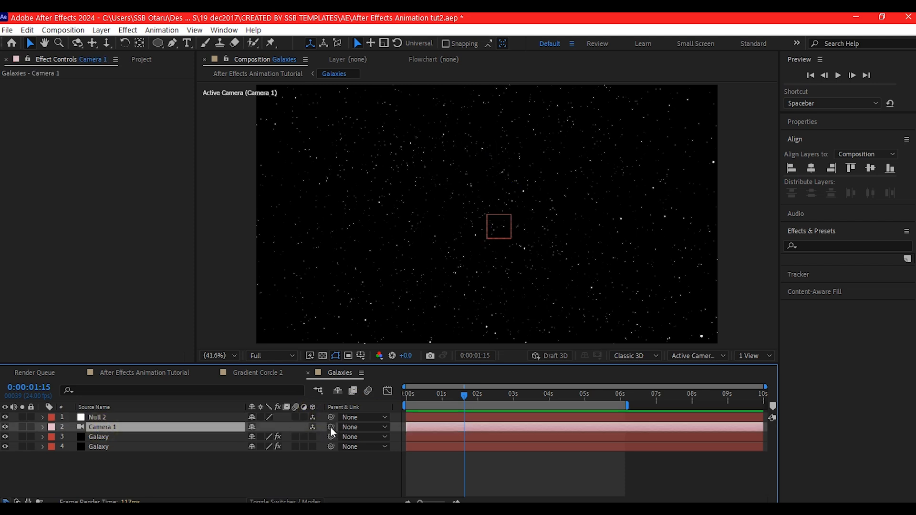
drag(330, 428, 81, 416)
click(127, 418)
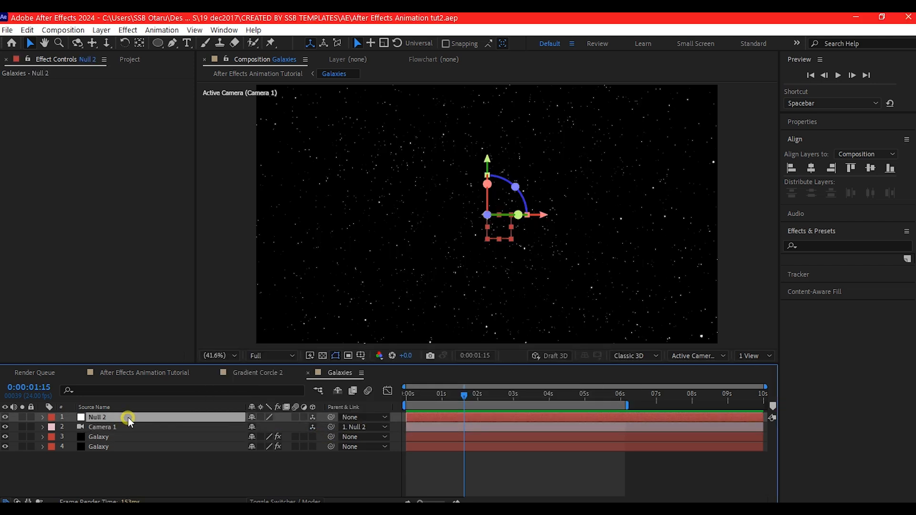
Keyframe Null 2's position at the start of the Galaxies composition with a Z value of -80
drag(436, 391, 388, 397)
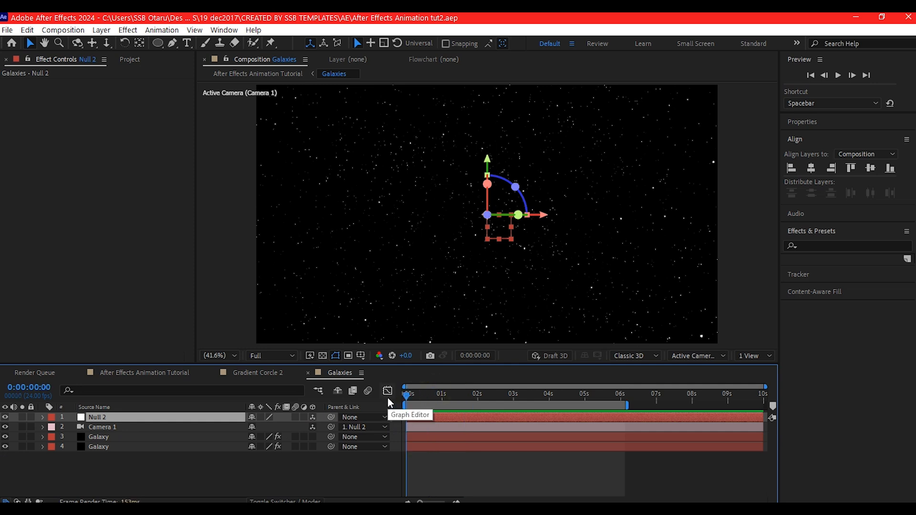
key(p)
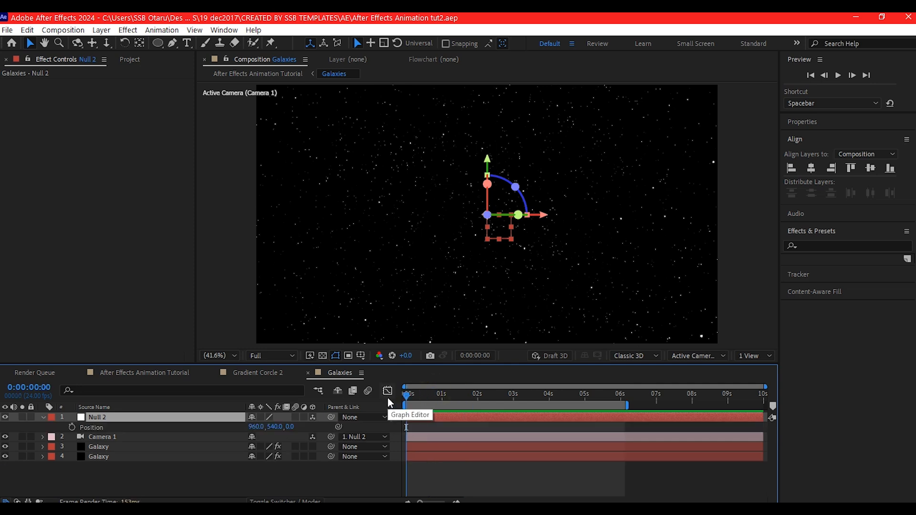
click(71, 428)
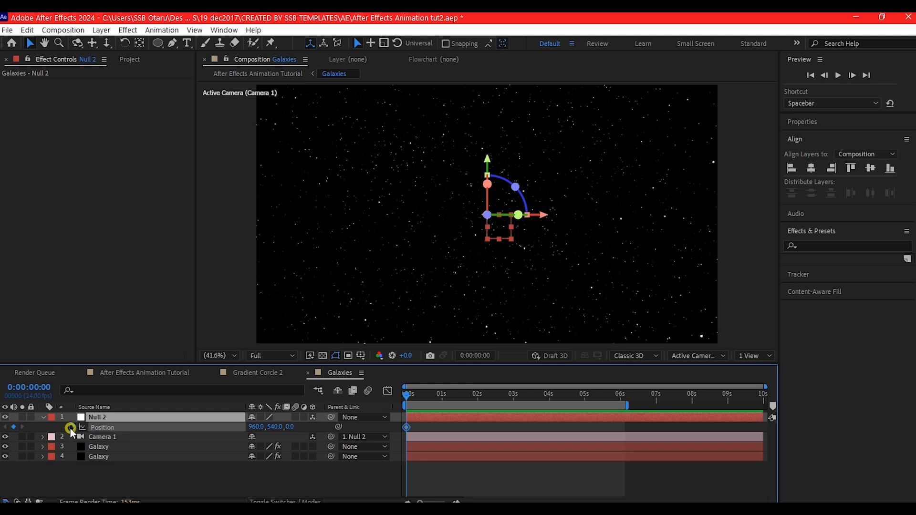
click(292, 427)
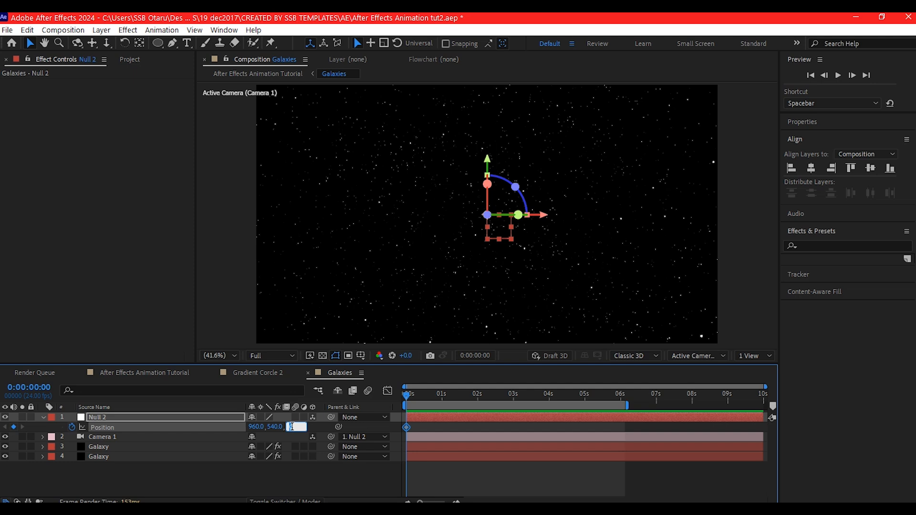
text(-80)
key(Return)
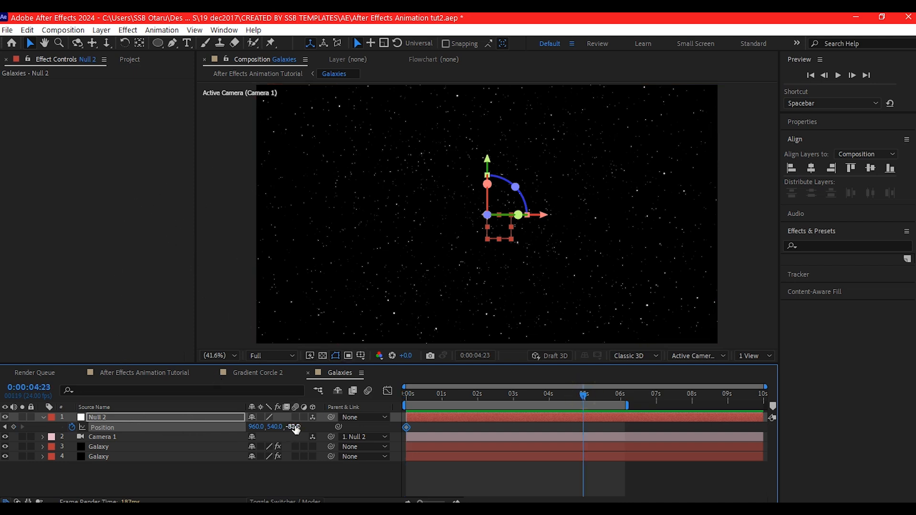
Keyframe Null 2's Z position to 0 at 0:00:04:23, copy the first keyframe to 0:00:09:23 and preview the motion
click(296, 425)
text(0)
key(Return)
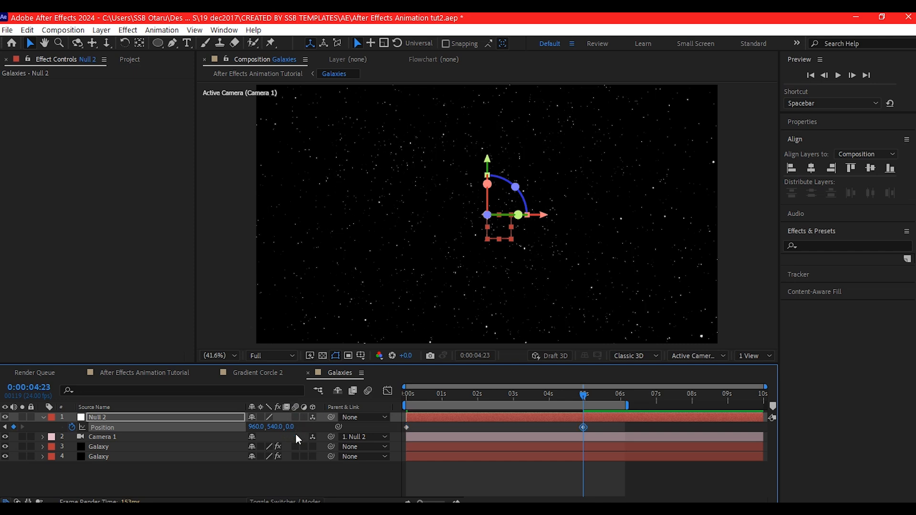
click(761, 395)
click(407, 428)
key(ctrl+v)
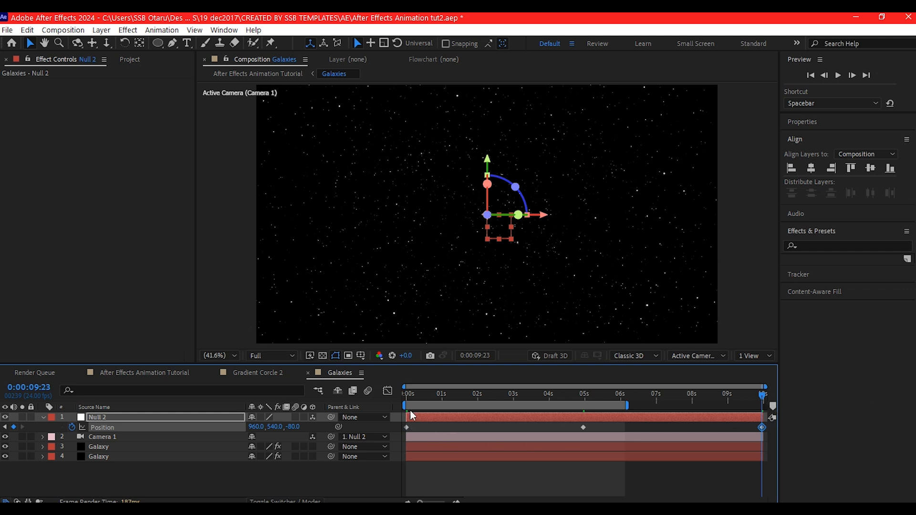
drag(410, 399, 805, 406)
key(space)
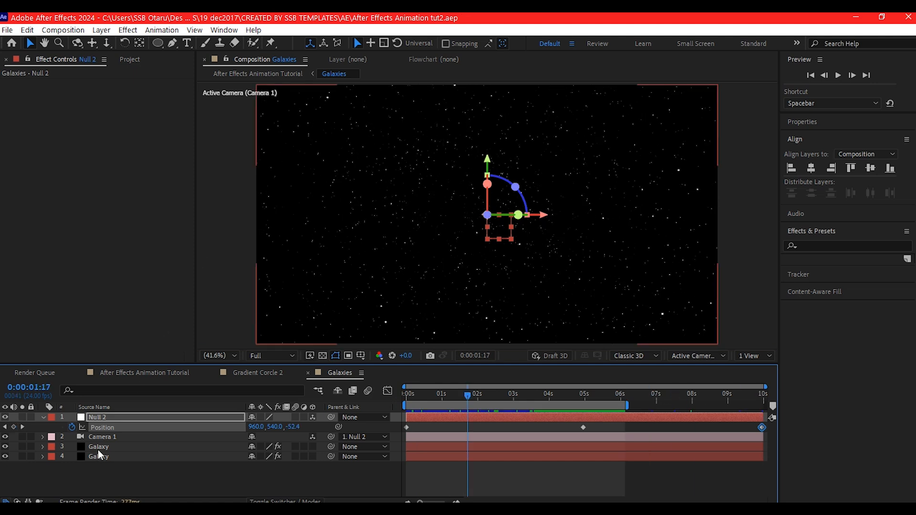
Apply the Glow effect to the upper Galaxy layer and collapse its effect settings
click(101, 446)
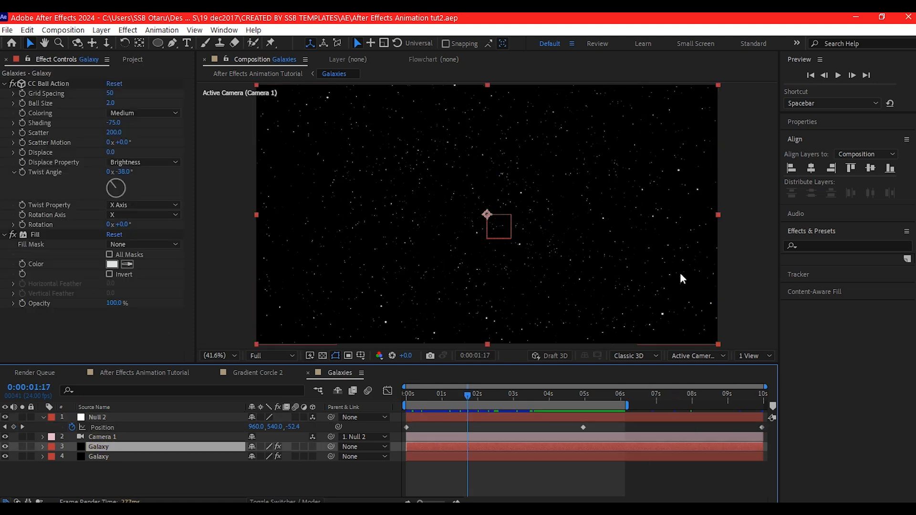
key(ctrl+space)
text(glow)
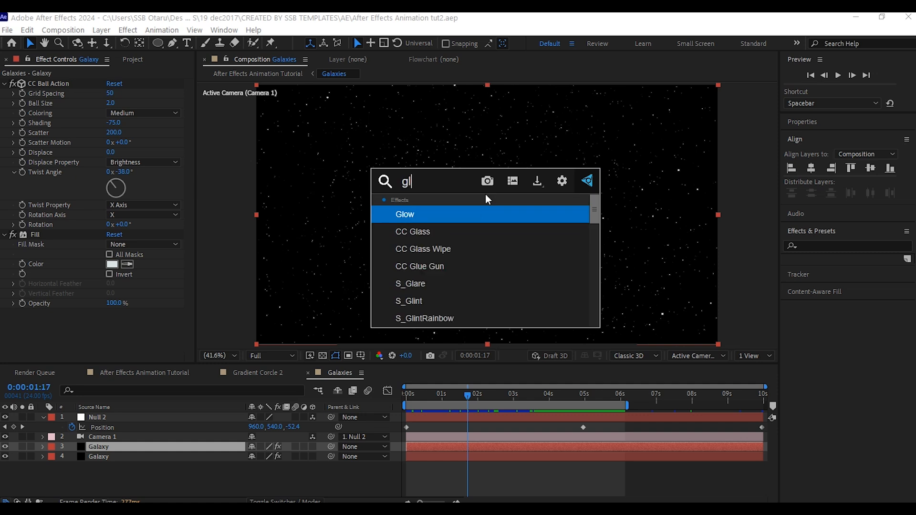
click(421, 213)
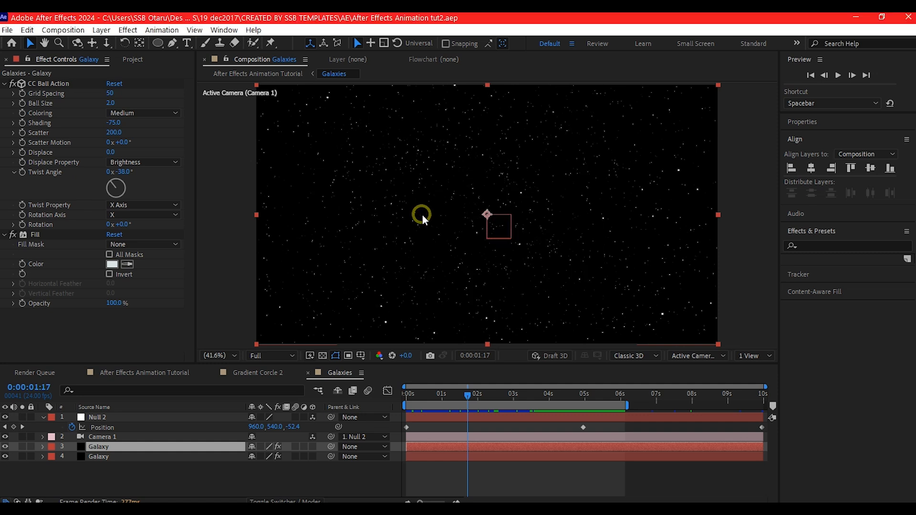
click(6, 83)
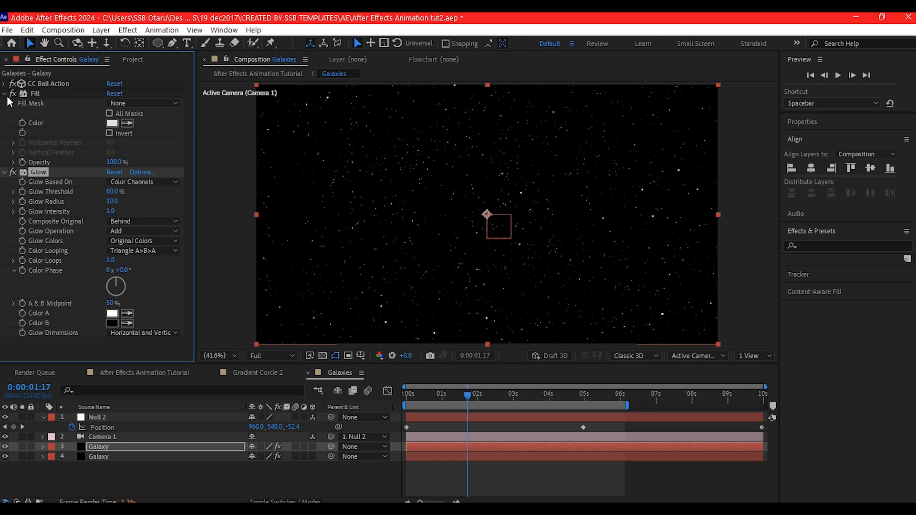
click(5, 93)
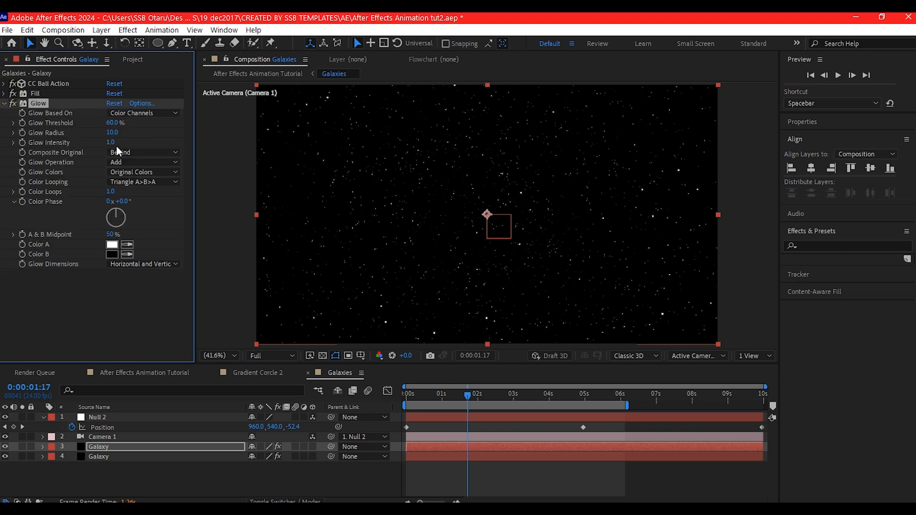
click(5, 103)
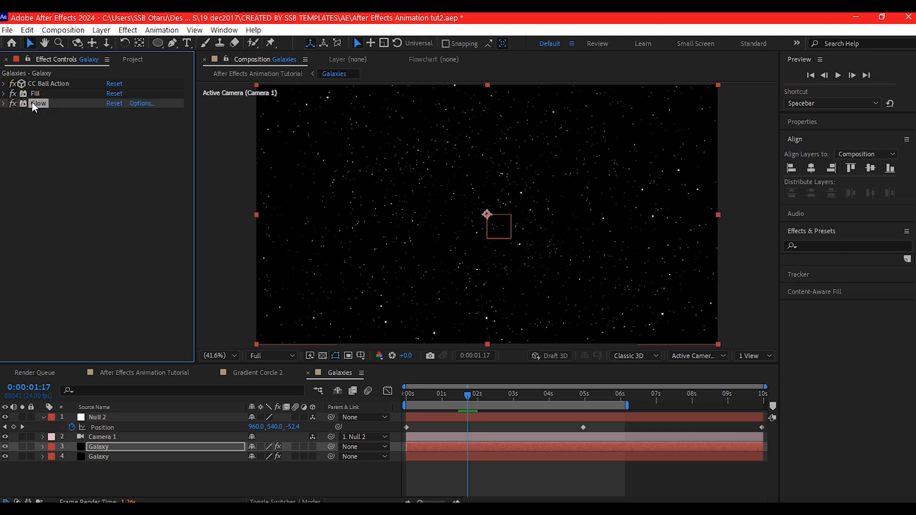
Duplicate the upper Galaxy's Glow twice, setting the copies' Glow Radius to 30 and 60
key(ctrl+d)
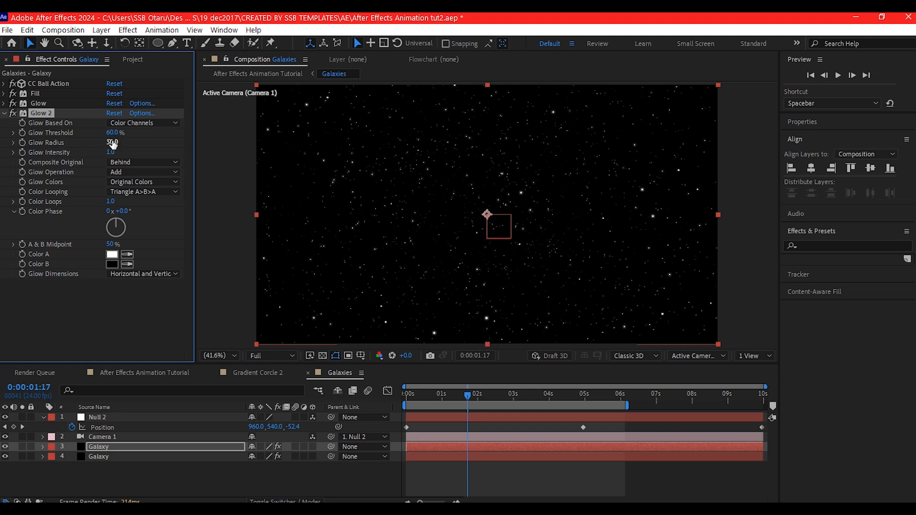
click(29, 114)
key(ctrl+d)
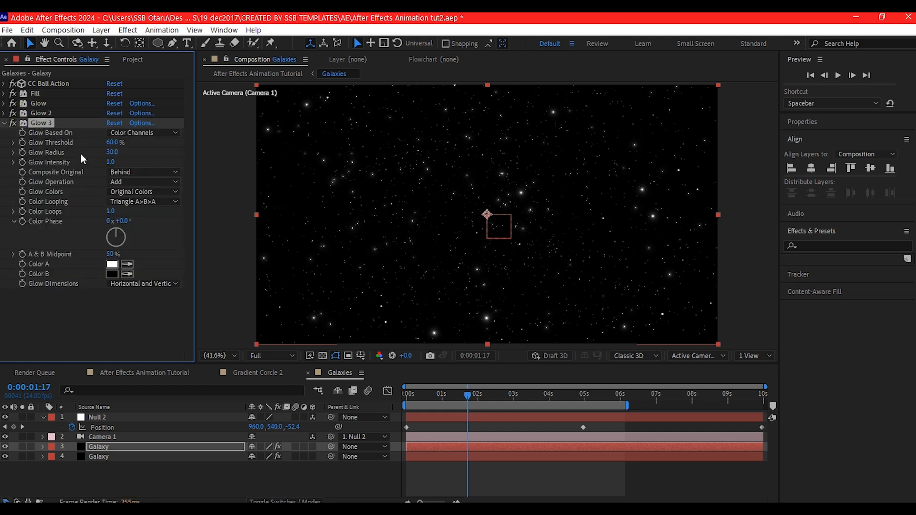
click(113, 152)
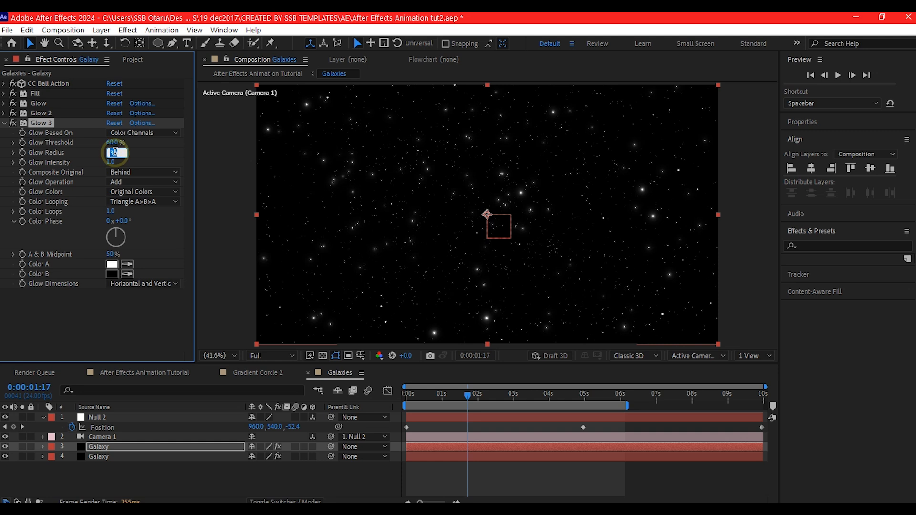
text(60)
key(Return)
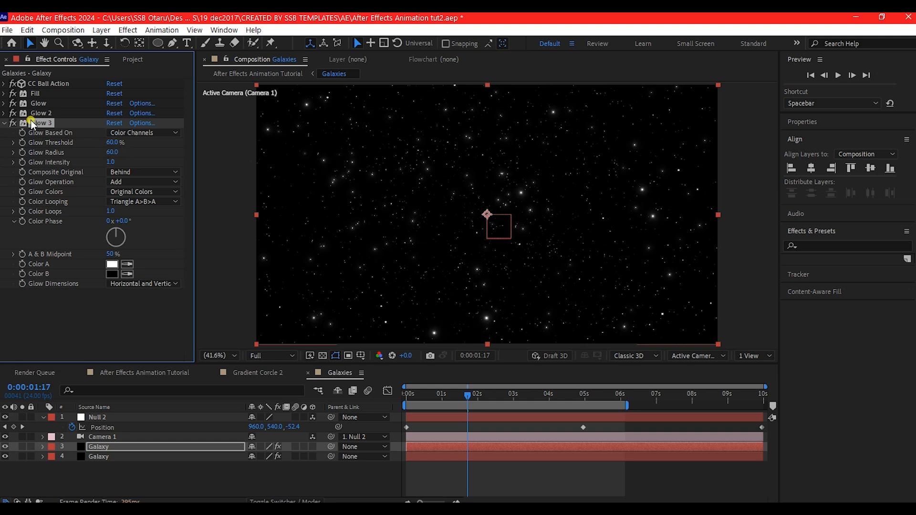
Duplicate Glow 3 on the upper Galaxy and set the copy's Glow Radius to 120
key(ctrl+d)
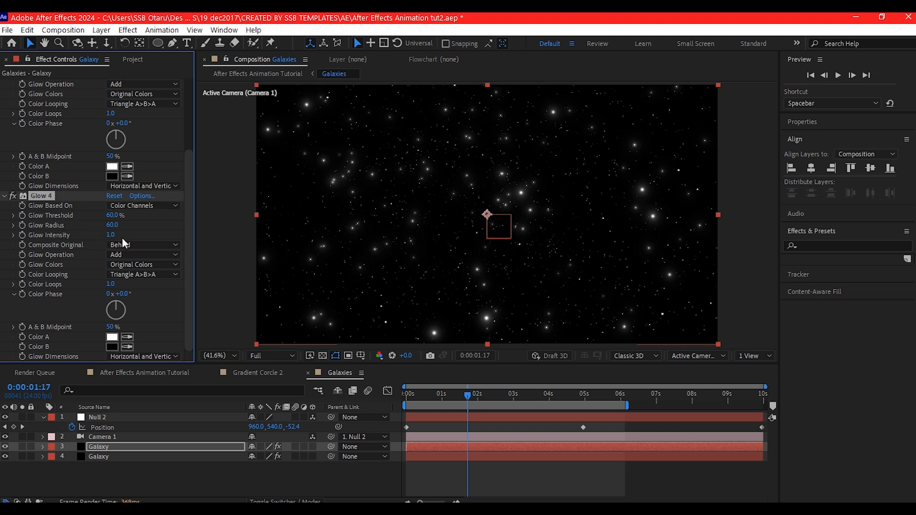
click(110, 226)
text(120)
key(Return)
Import Easter Bunny.ai from the Assets folder into the After Effects Animation Tutorial timeline as a Composition with Document Size dimensions
click(116, 375)
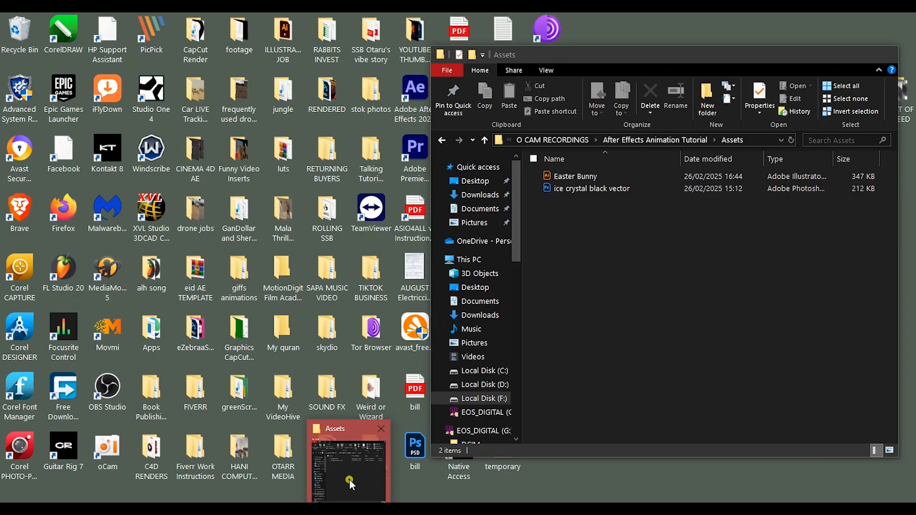
click(349, 479)
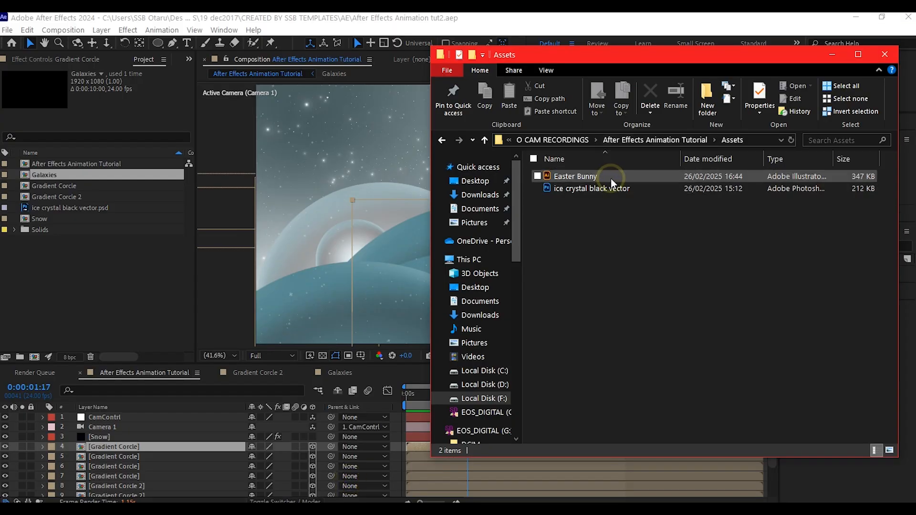
drag(611, 179, 166, 459)
click(467, 219)
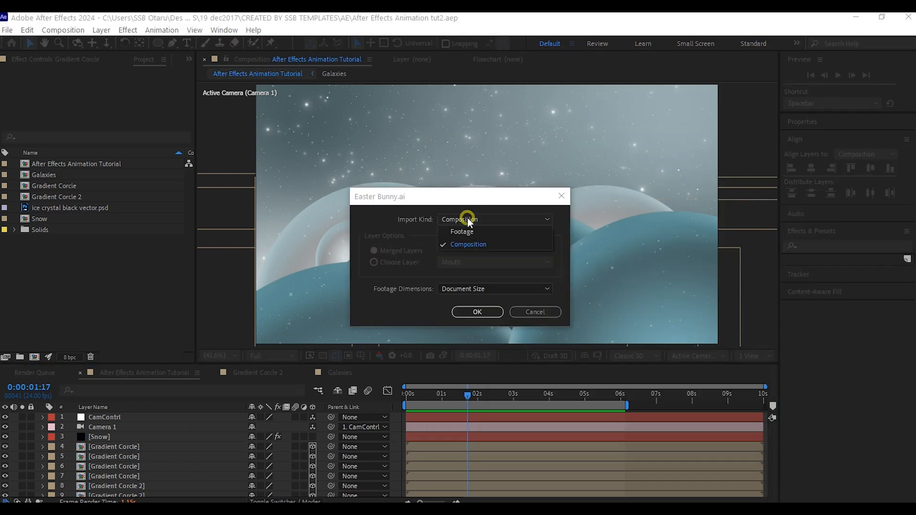
click(468, 219)
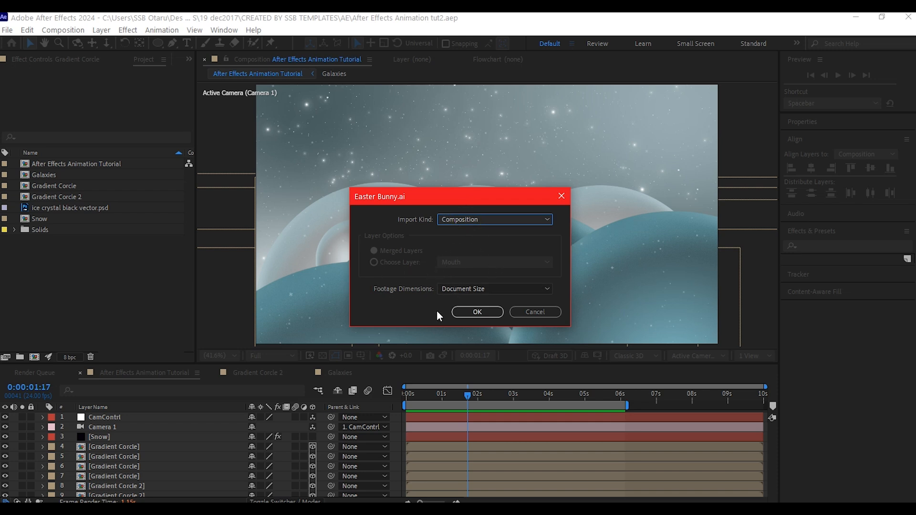
click(482, 311)
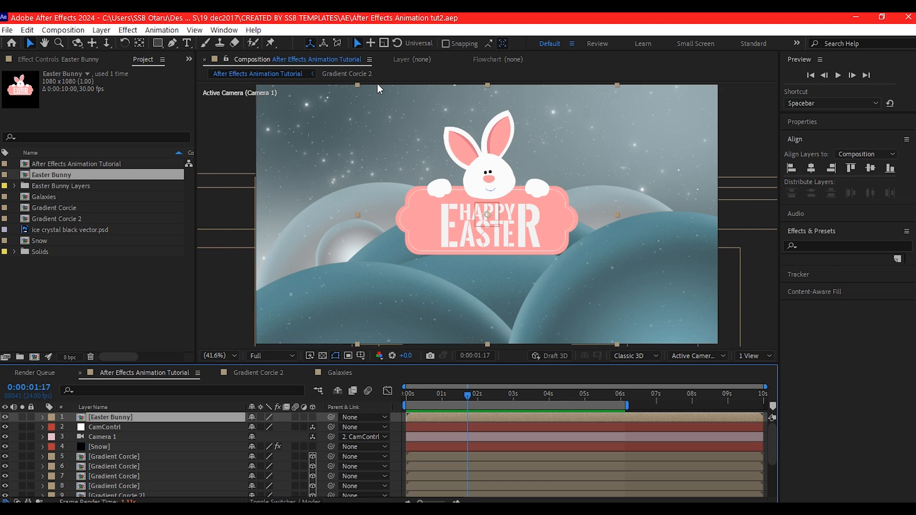
Make the Easter Bunny layer 3D at position 960, 800.4, 1000 and place it below the topmost Gradient Corcle layer
click(127, 417)
click(312, 417)
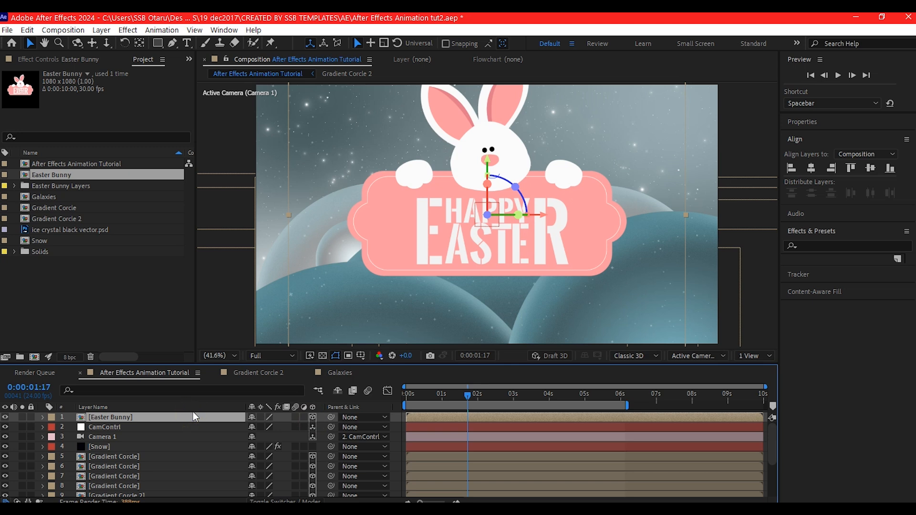
key(p)
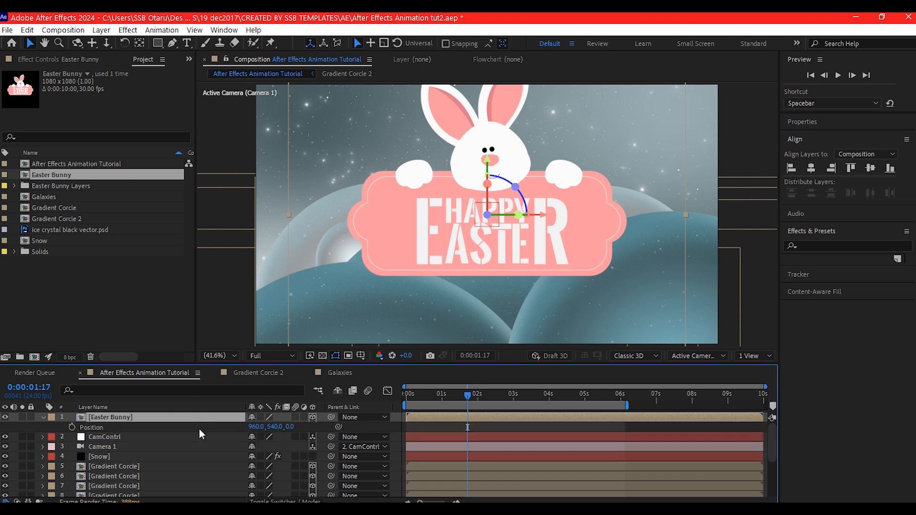
click(289, 427)
text(1000)
drag(111, 415, 102, 470)
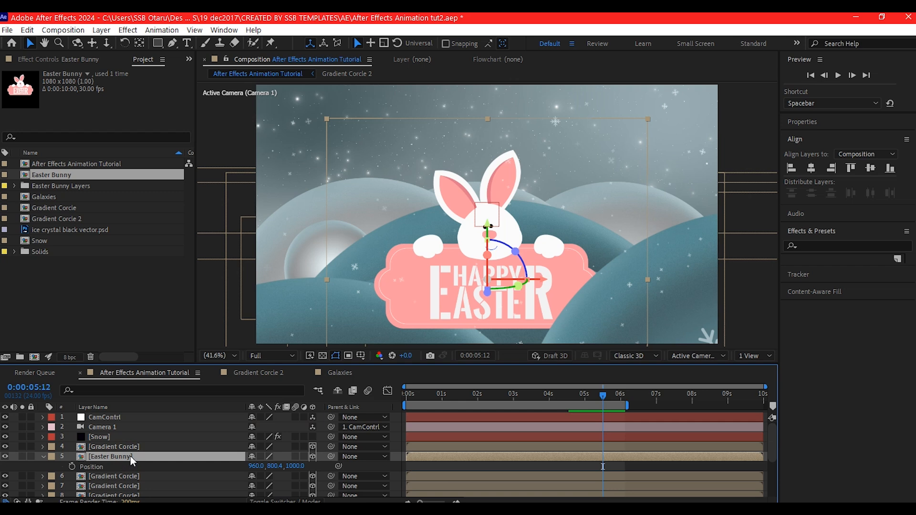
Open the Easter Bunny composition and move the Plaker layer's anchor point slightly down to the center of the pink sign
double_click(130, 456)
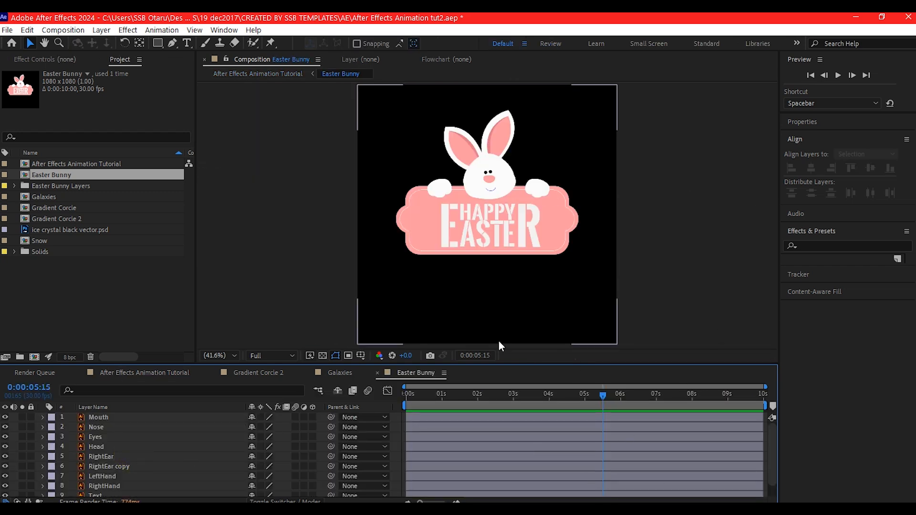
scroll(510, 187, up, 1)
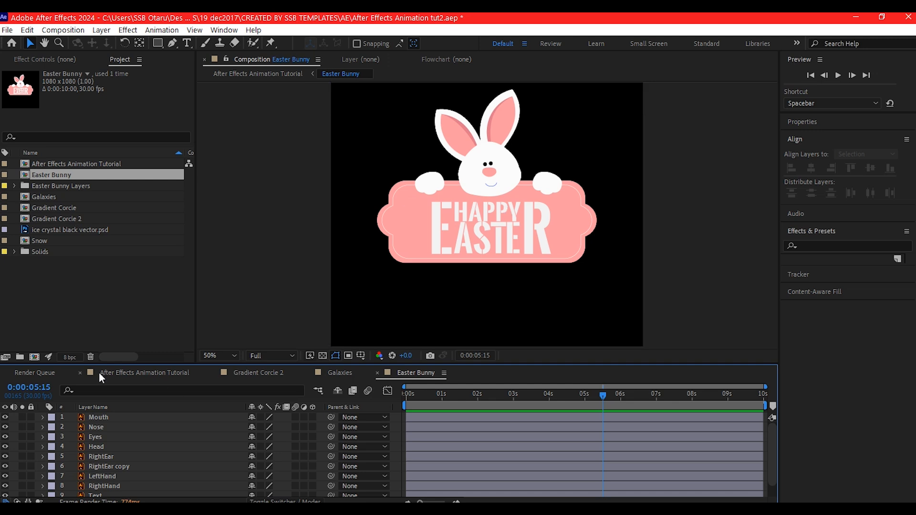
scroll(119, 453, down, 1)
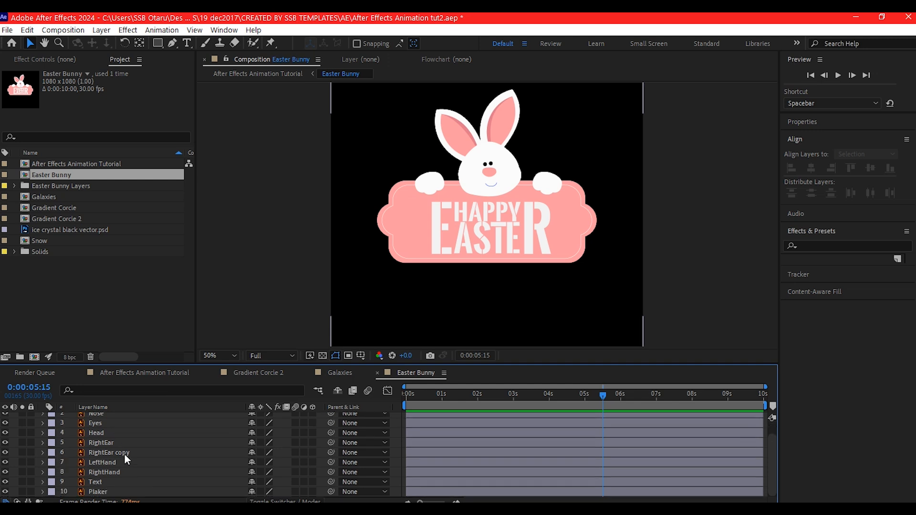
click(101, 491)
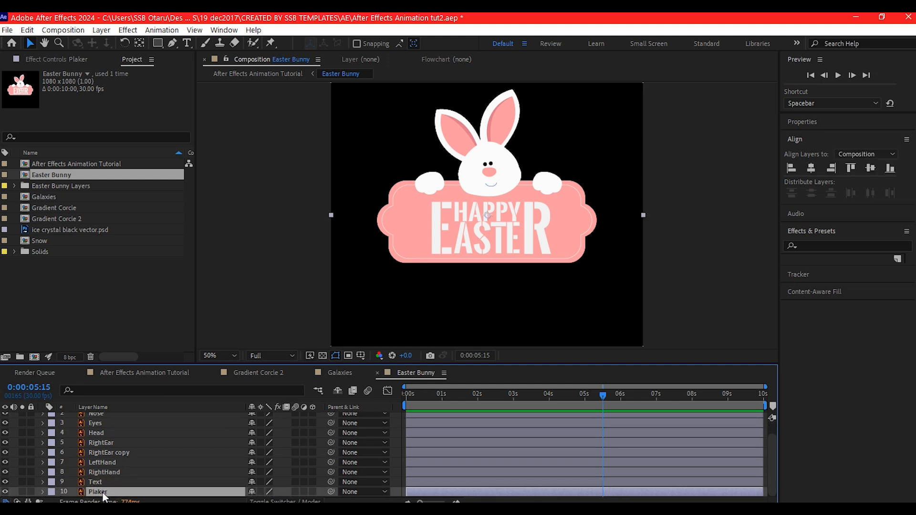
key(y)
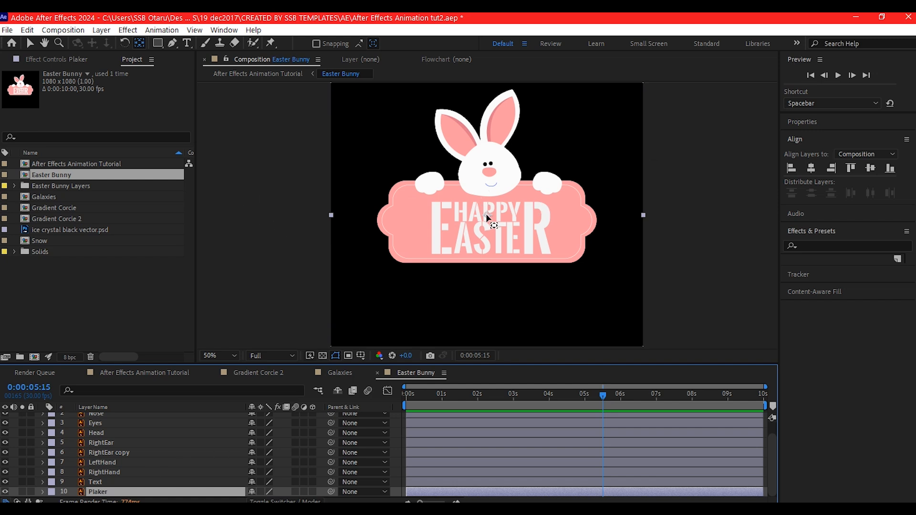
drag(487, 216, 487, 224)
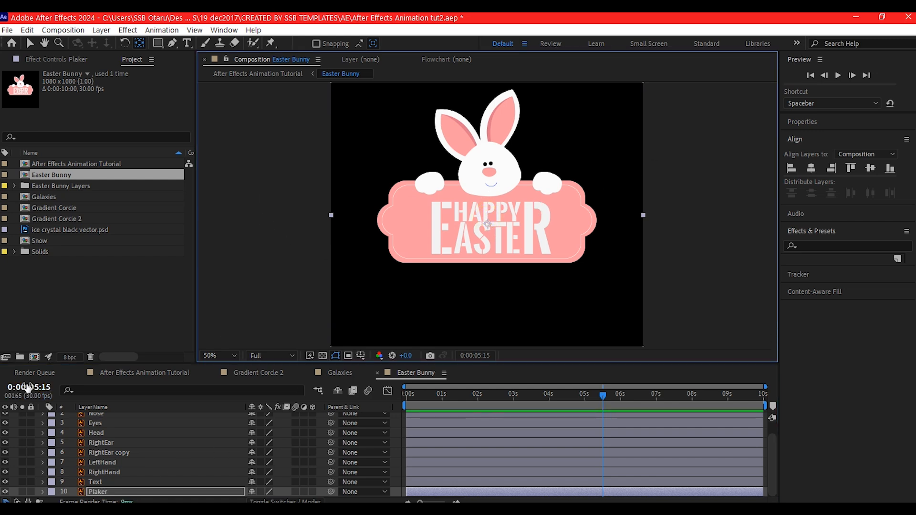
Move the RightHand layer's anchor point to the middle of the bunny's paw near the sign's upper-left edge
click(92, 483)
click(109, 472)
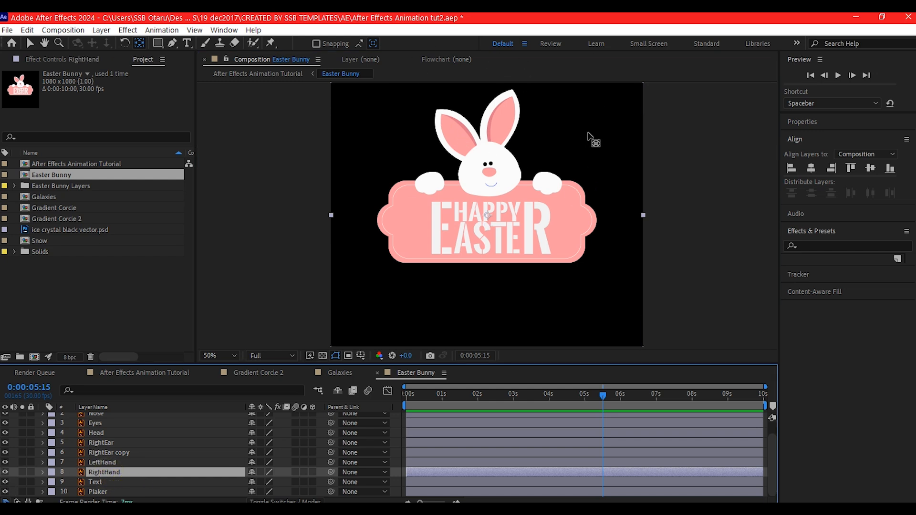
drag(480, 197, 423, 166)
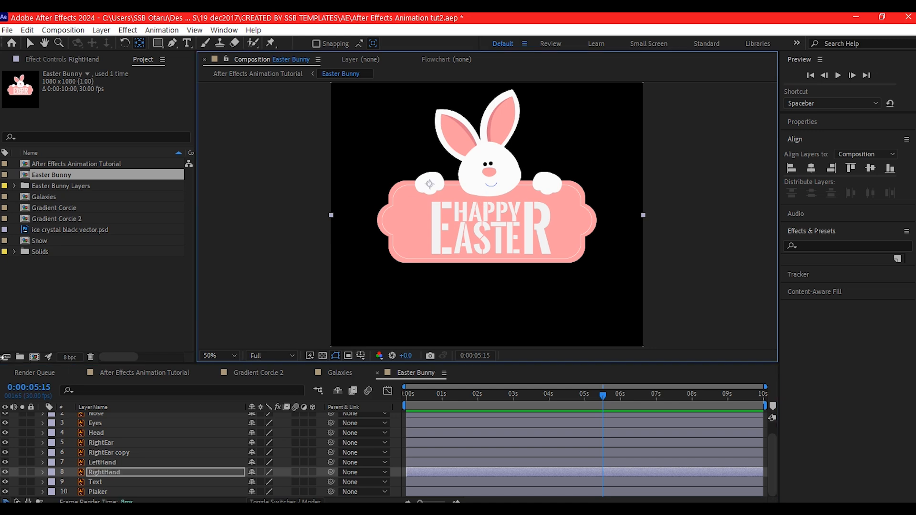
Move the anchor points of the LeftHand, Head, Nose and Mouth layers onto the bunny's matching paw and face areas
click(98, 462)
click(97, 433)
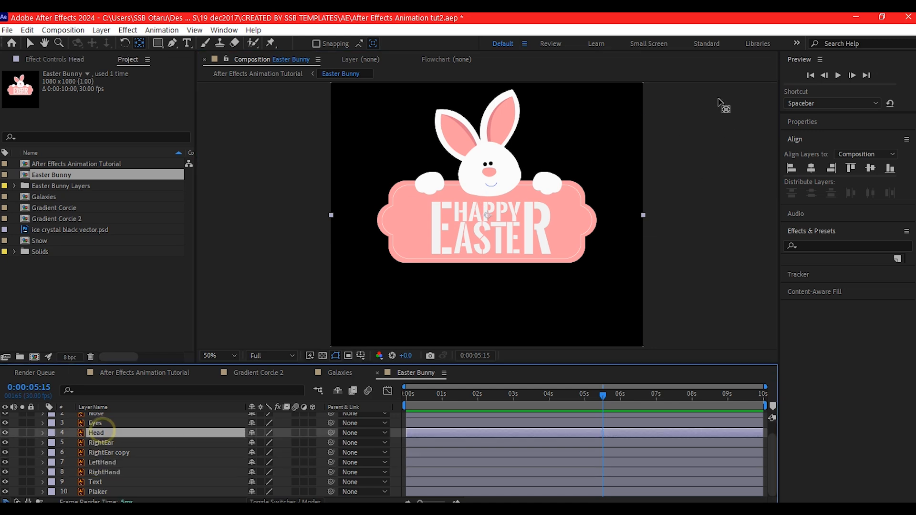
scroll(93, 424, up, 1)
click(96, 427)
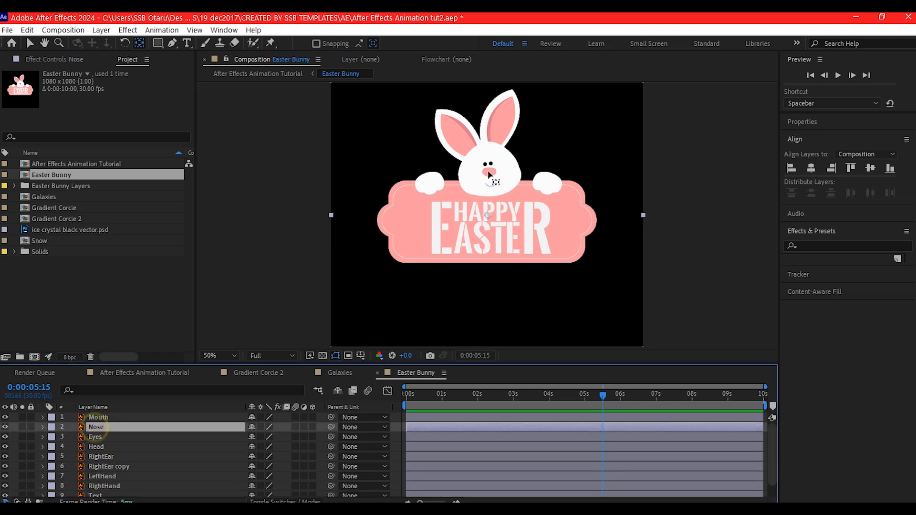
key(ctrl+Up)
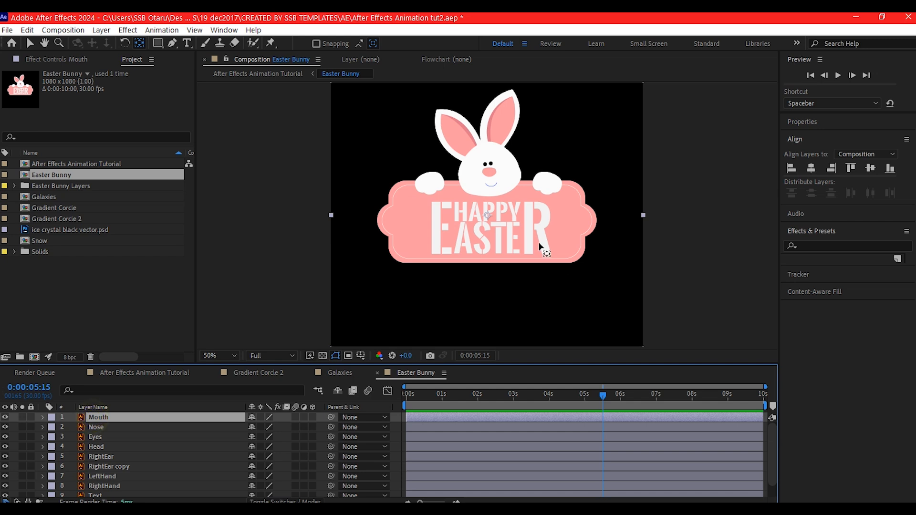
key(v)
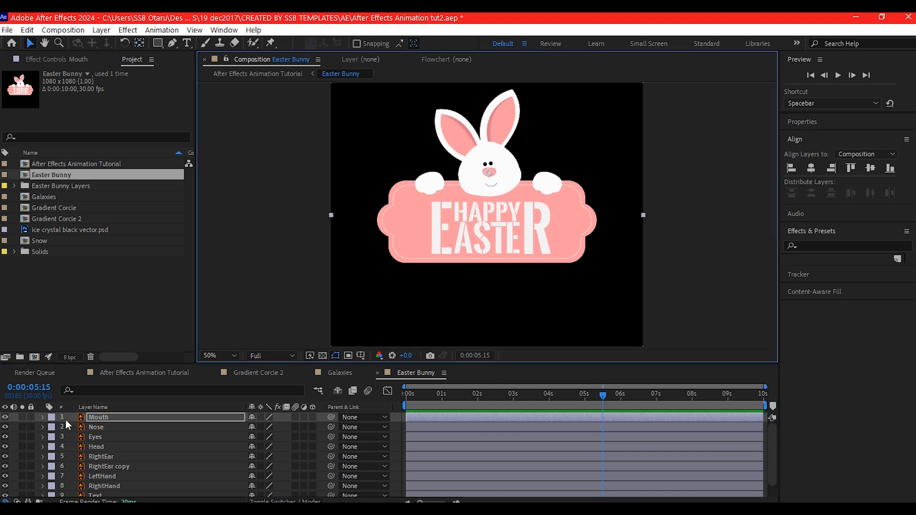
Parent the Mouth and Eyes layers to Nose, and parent Nose, RightEar and RightEar copy to Head
click(104, 417)
ctrl+click(95, 436)
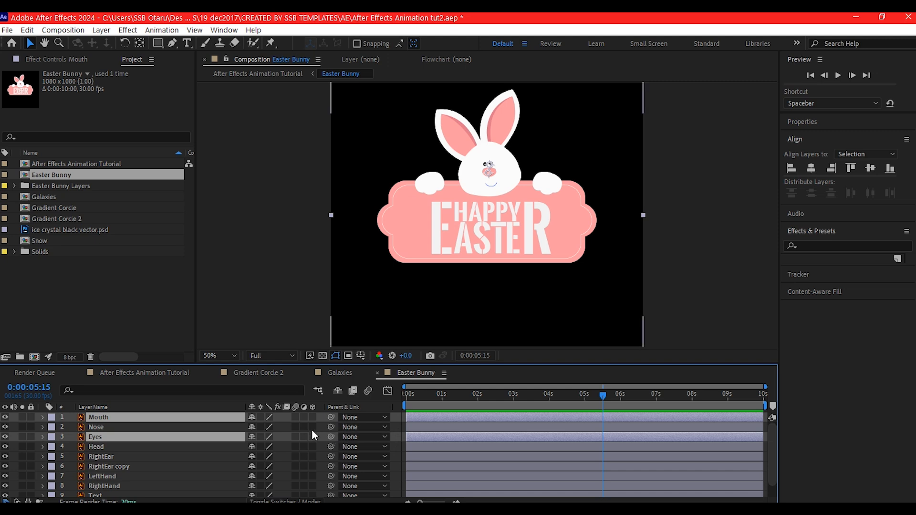
drag(330, 416, 127, 427)
click(119, 424)
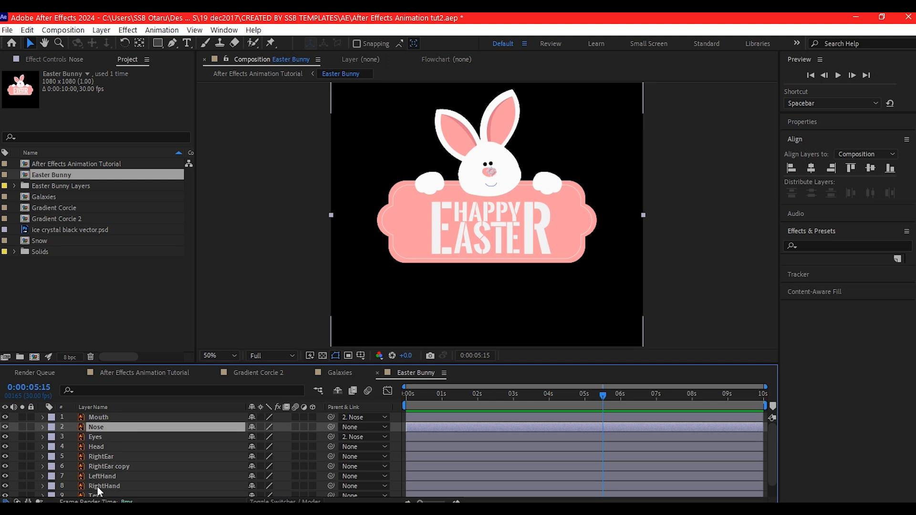
ctrl+click(102, 456)
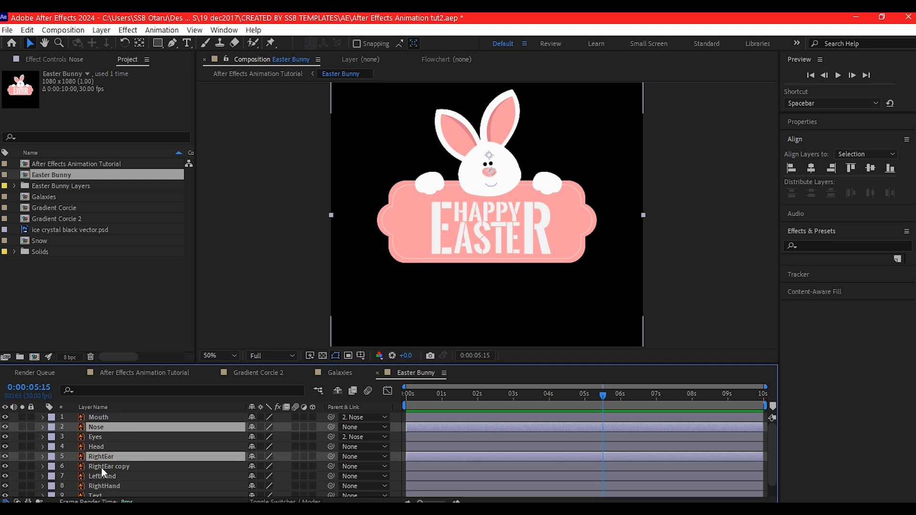
ctrl+click(101, 468)
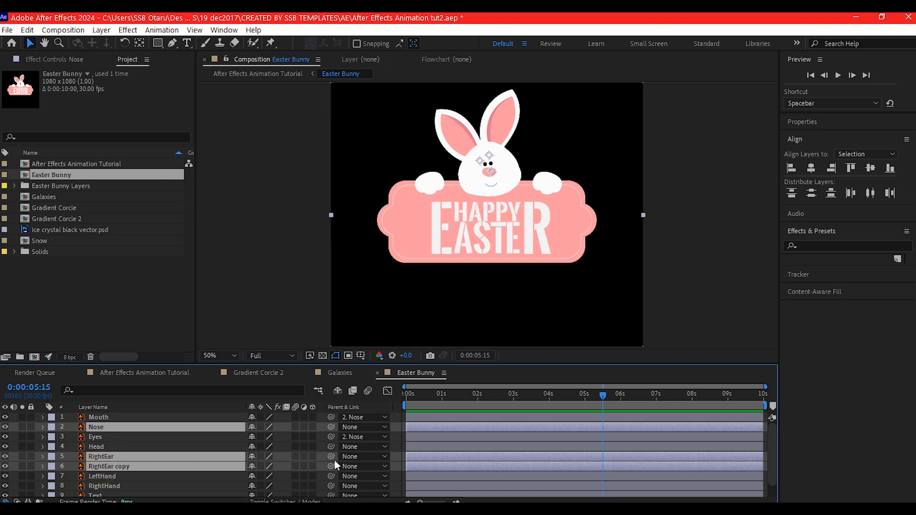
drag(305, 457, 74, 446)
Parent the Text layer to the Plaker layer
scroll(143, 457, down, 1)
click(88, 482)
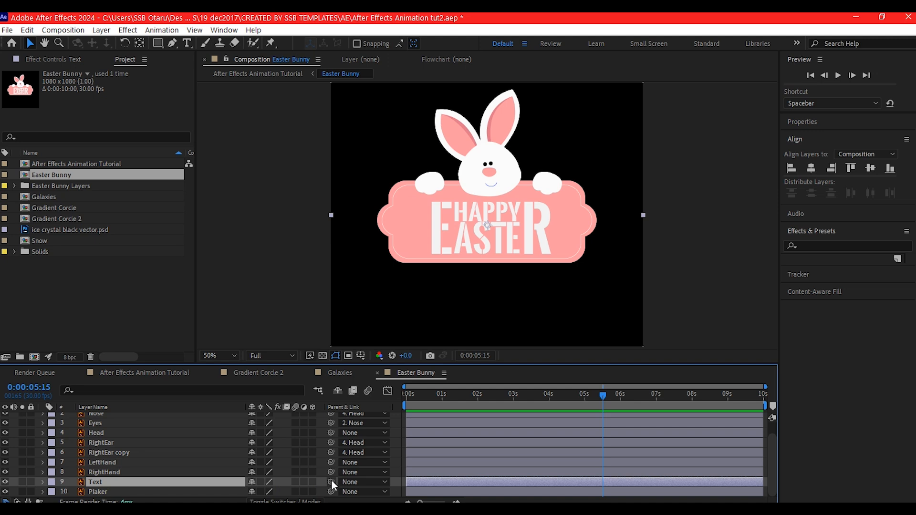
drag(331, 480, 98, 491)
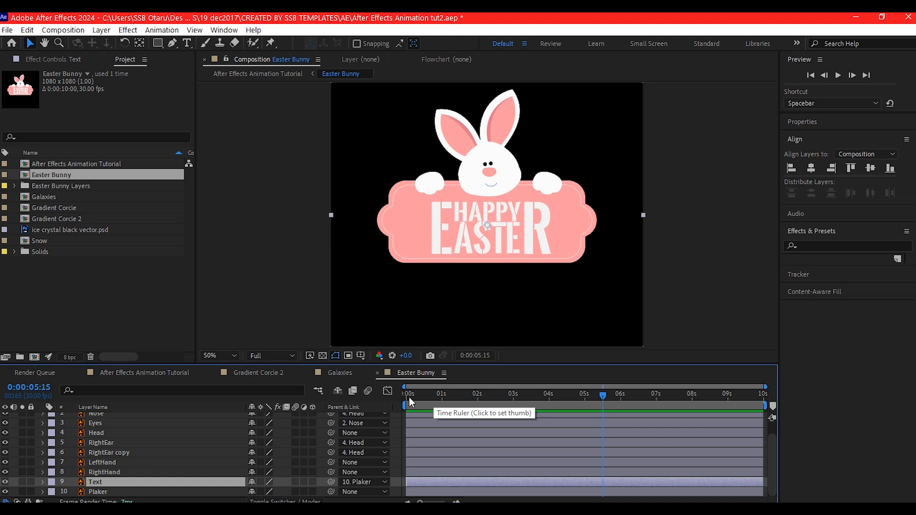
Add Position and Rotation keyframes to the Plaker layer at 0:00:03:25
click(479, 393)
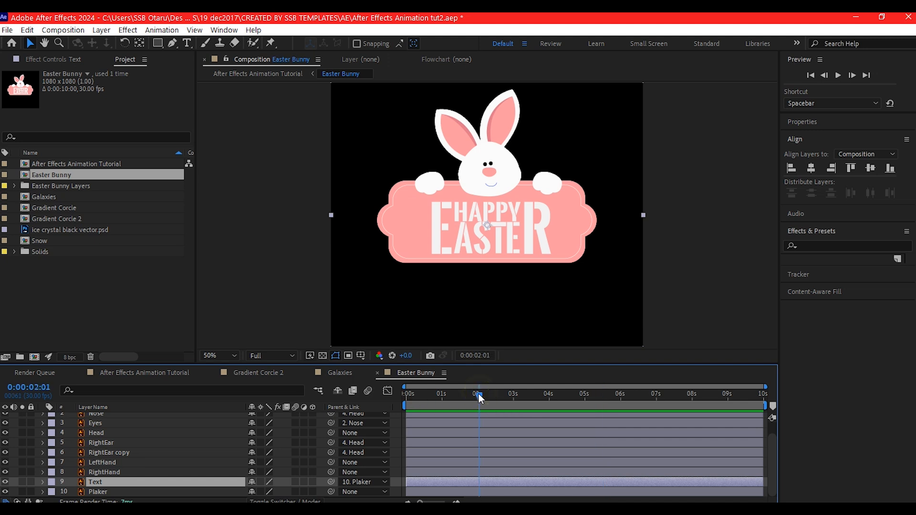
drag(478, 394, 542, 396)
click(100, 491)
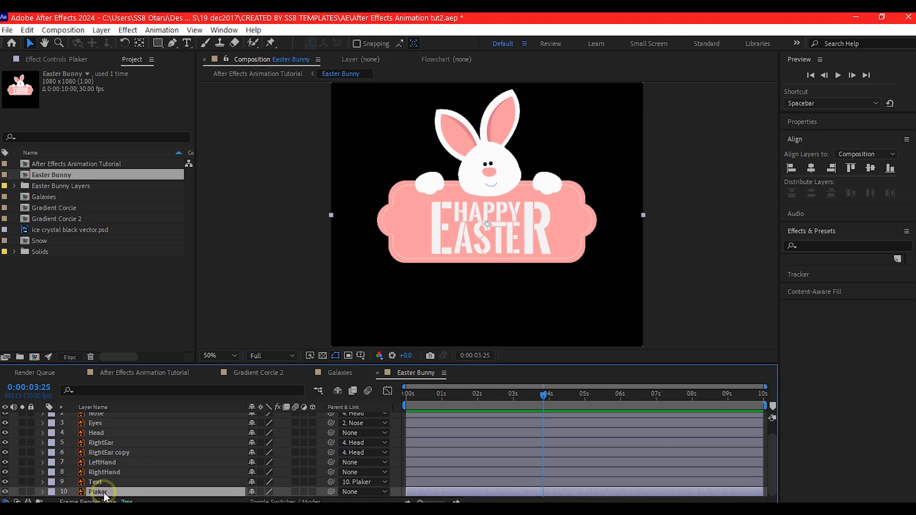
scroll(96, 495, down, 1)
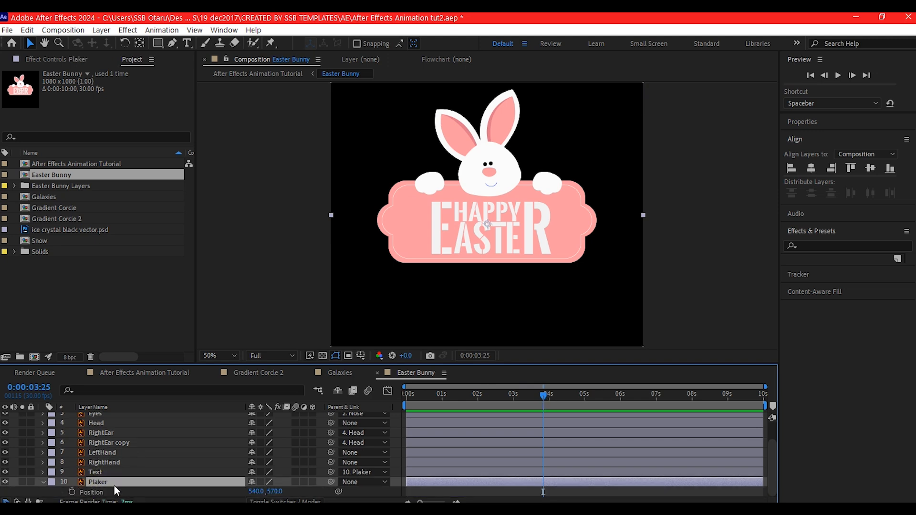
click(72, 492)
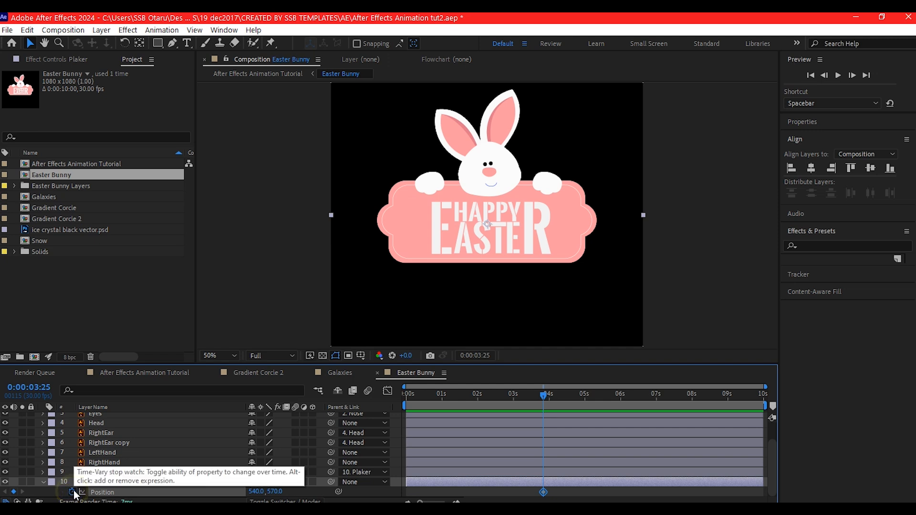
scroll(79, 495, down, 1)
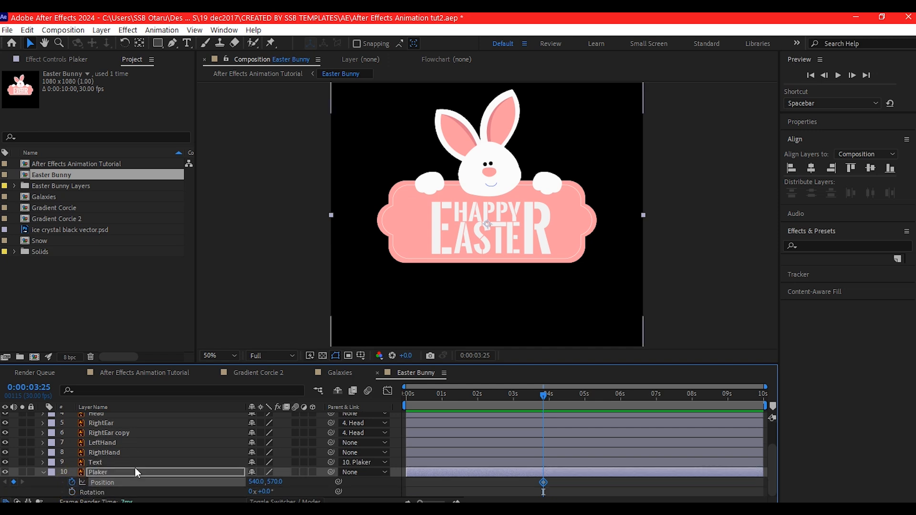
click(72, 491)
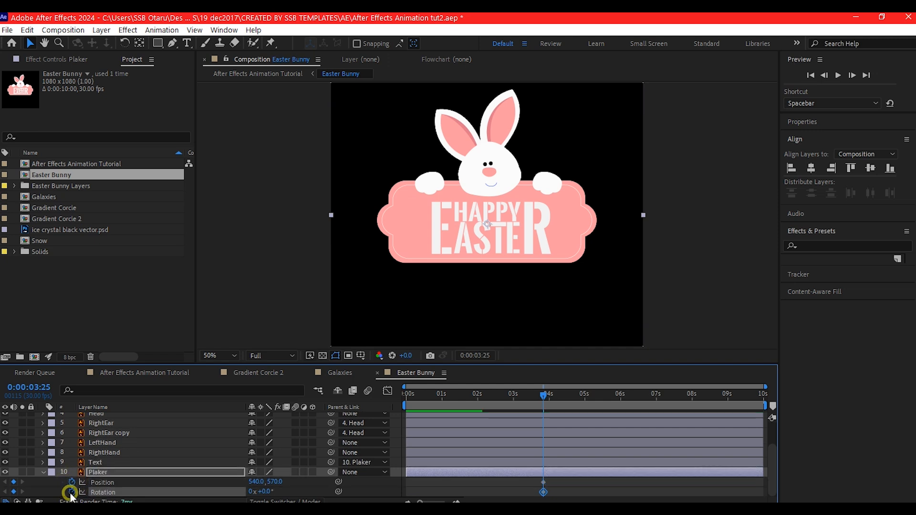
At 0:00:02:00, keyframe the Plaker layer's position at 540, 1295 and its rotation at -25°
click(477, 396)
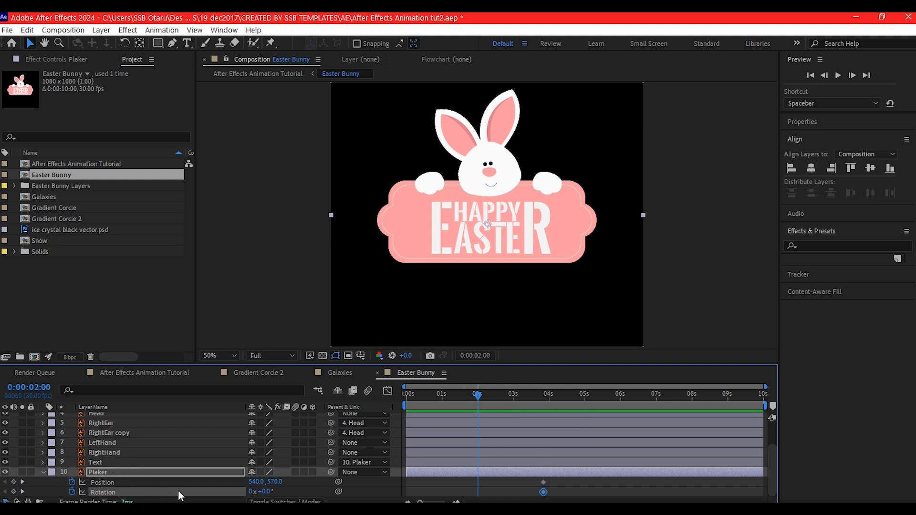
drag(274, 485, 736, 426)
scroll(670, 137, up, 1)
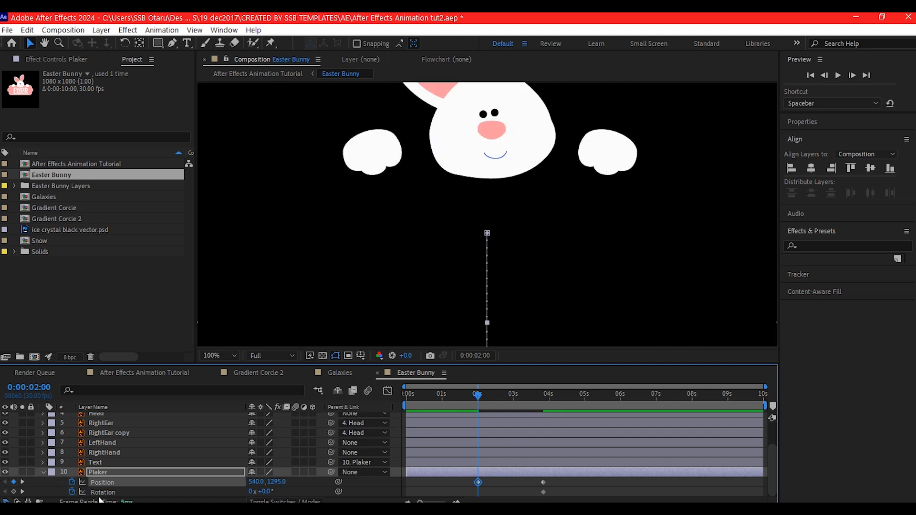
click(270, 491)
text(-25)
key(Return)
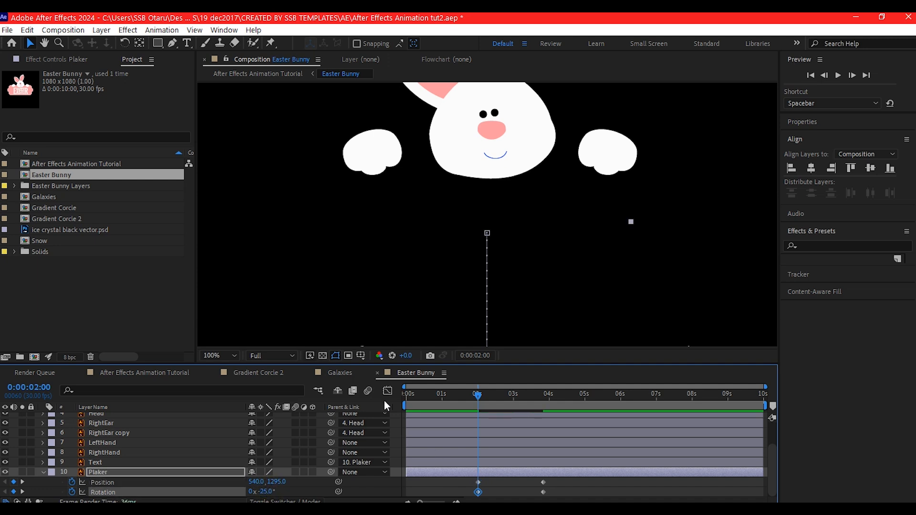
At 0:00:03:05, keyframe Plaker's position at 540, 403.6 with a clockwise sign tilt, and preview the movement
drag(514, 396, 520, 396)
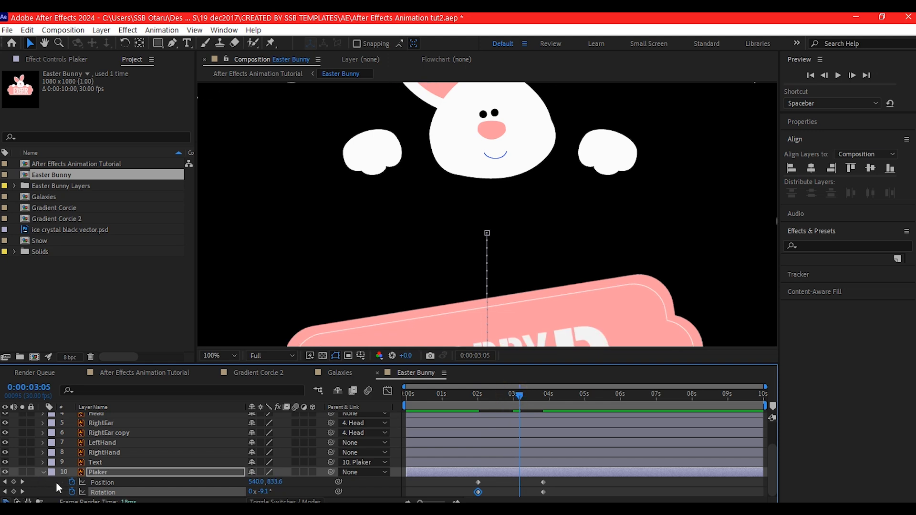
drag(274, 482, 69, 439)
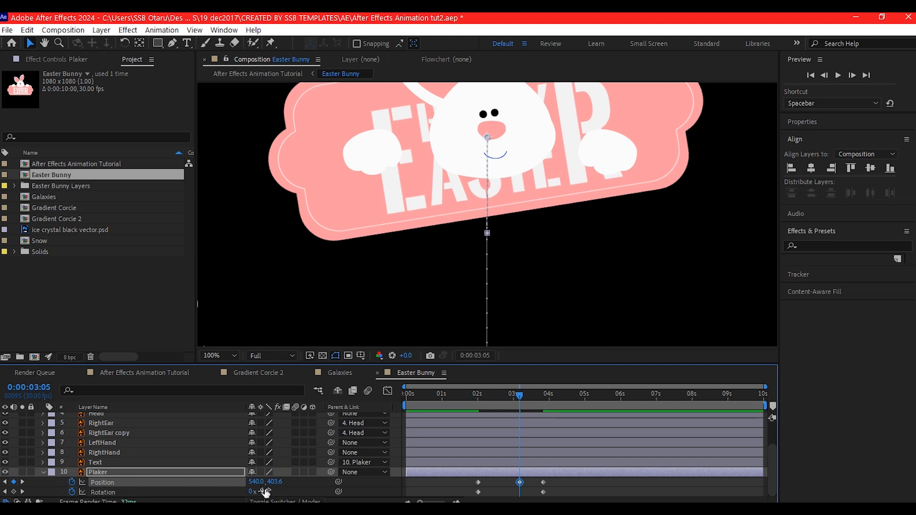
drag(463, 391, 541, 381)
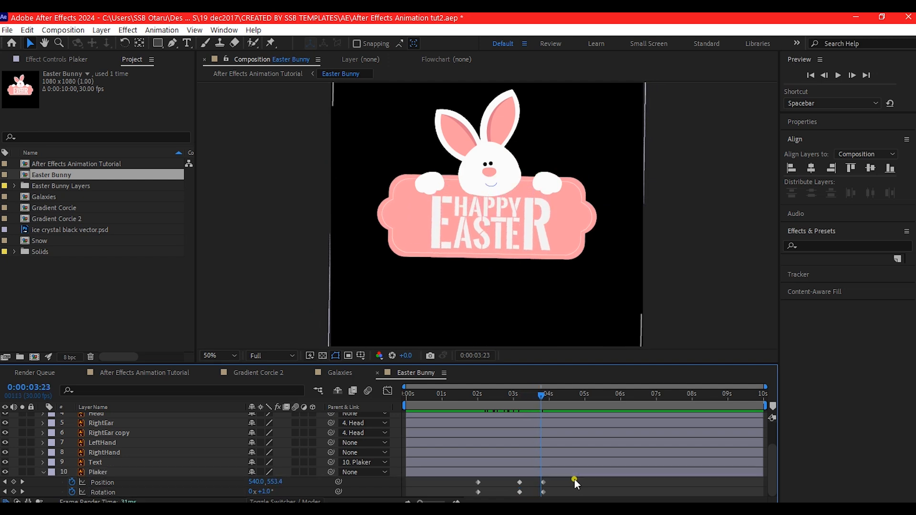
Apply Easy Ease to all Plaker keyframes and shape the position speed graph so each movement starts slowly and peaks near its end
drag(587, 476, 454, 501)
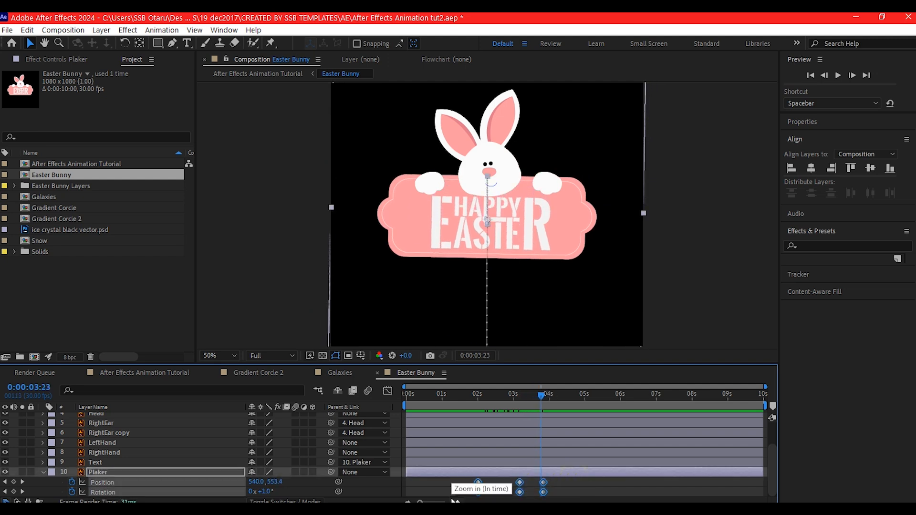
key(F9)
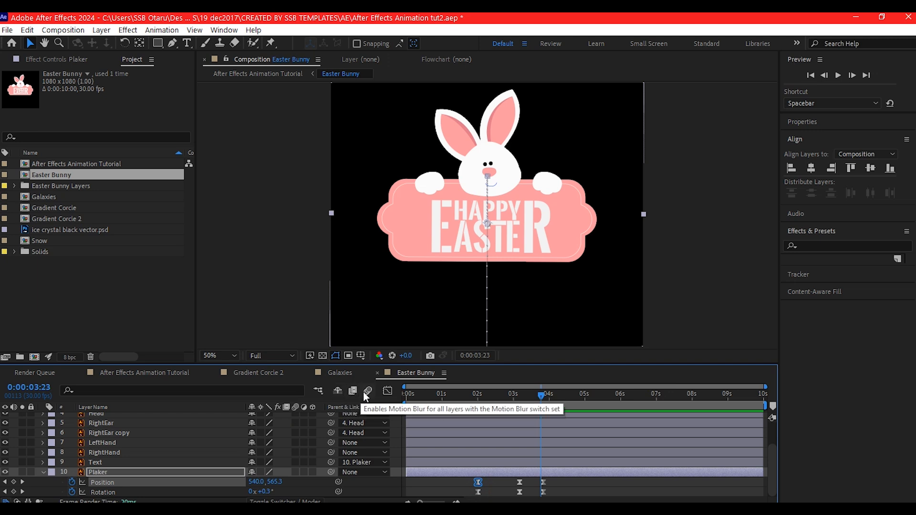
click(387, 391)
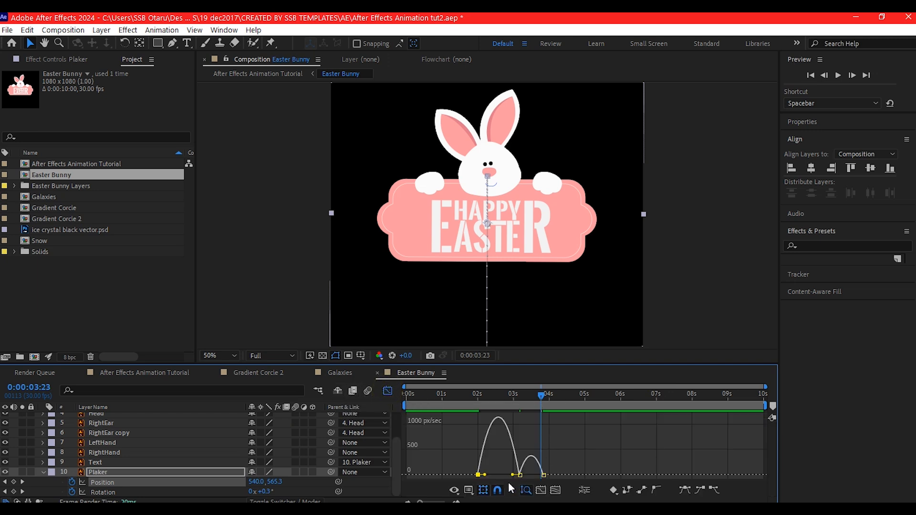
drag(483, 475, 543, 479)
click(520, 475)
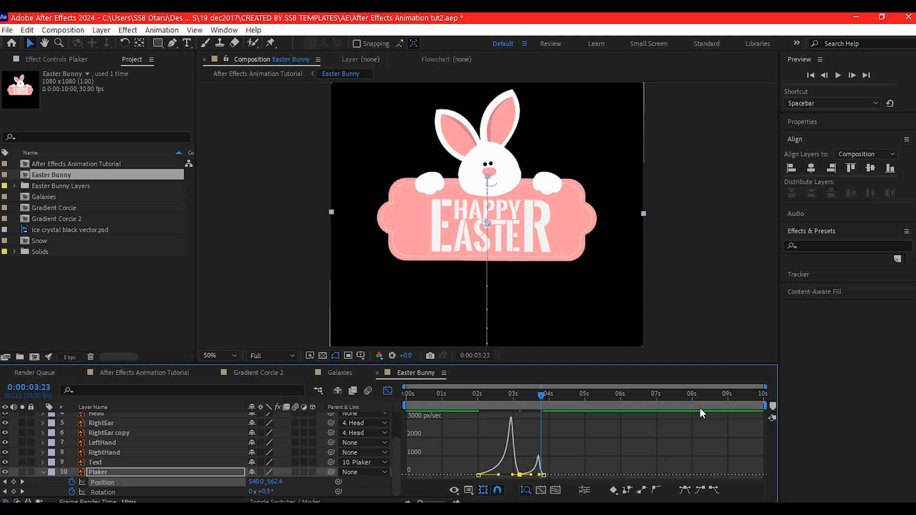
key(shift+F3)
drag(478, 401, 517, 396)
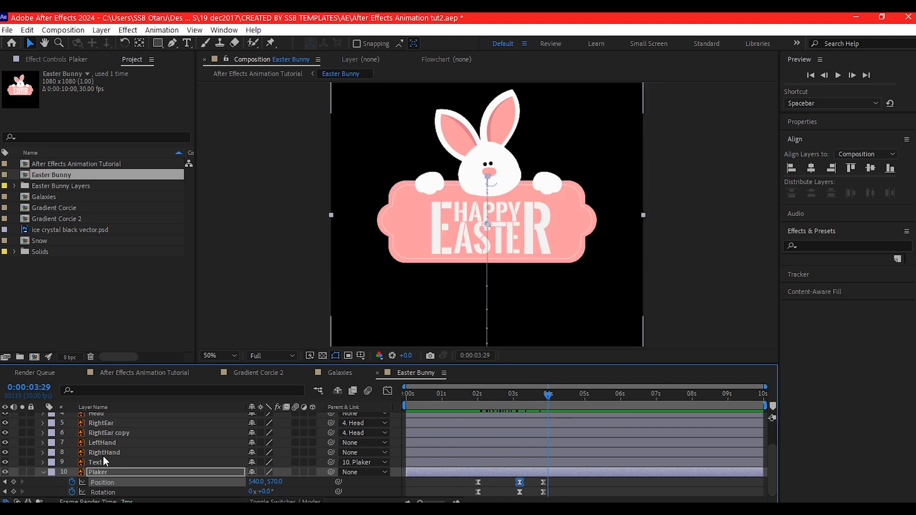
Add Position keyframes to the LeftHand and RightHand layers at 0:00:04:09
click(103, 455)
shift+click(103, 444)
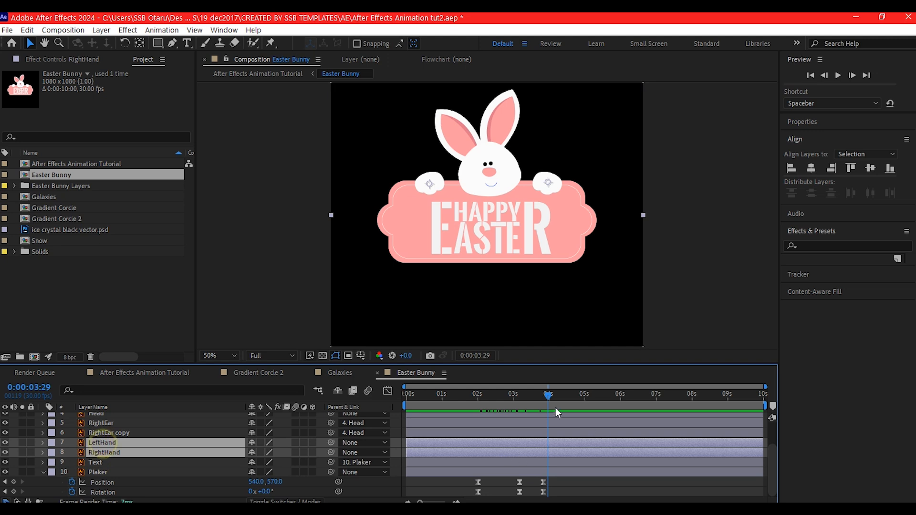
drag(468, 395, 559, 406)
key(p)
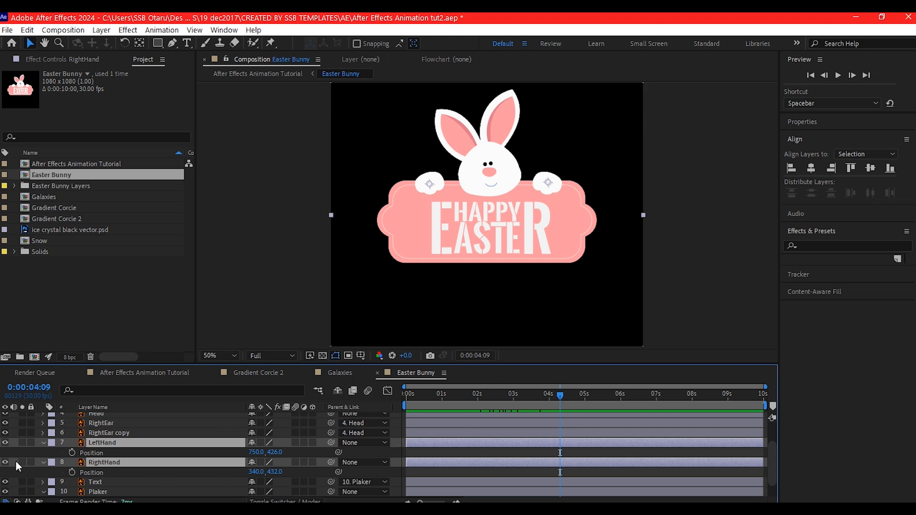
click(73, 452)
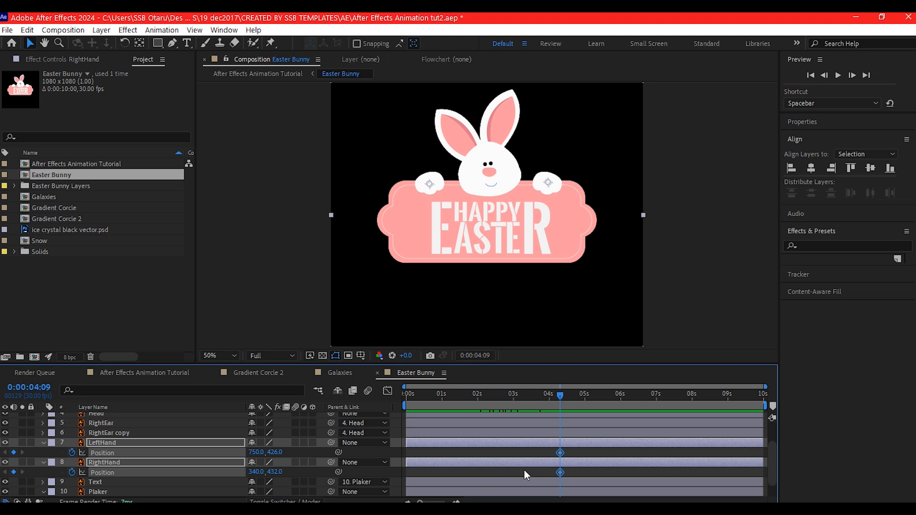
At 0:00:03:11, lower both paws by keyframing LeftHand's position at 750, 470 and RightHand's at 340, 476
scroll(556, 439, down, 1)
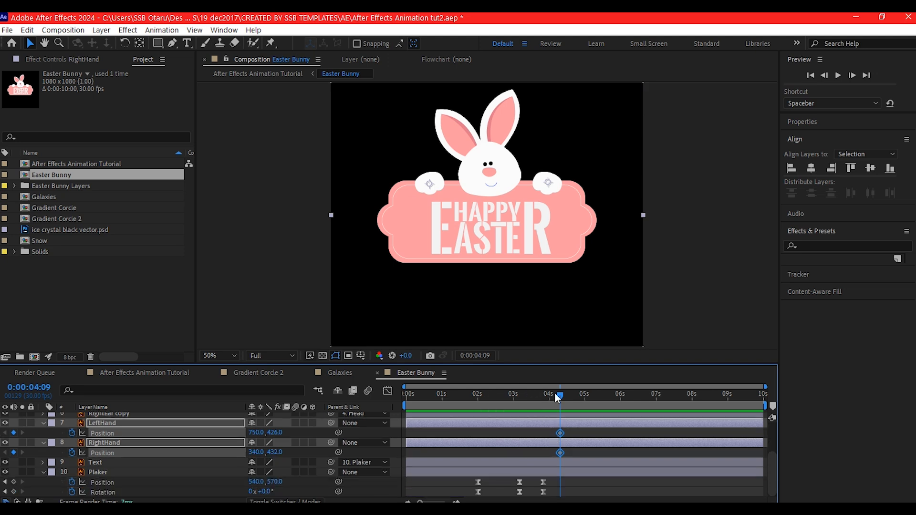
drag(561, 394, 525, 404)
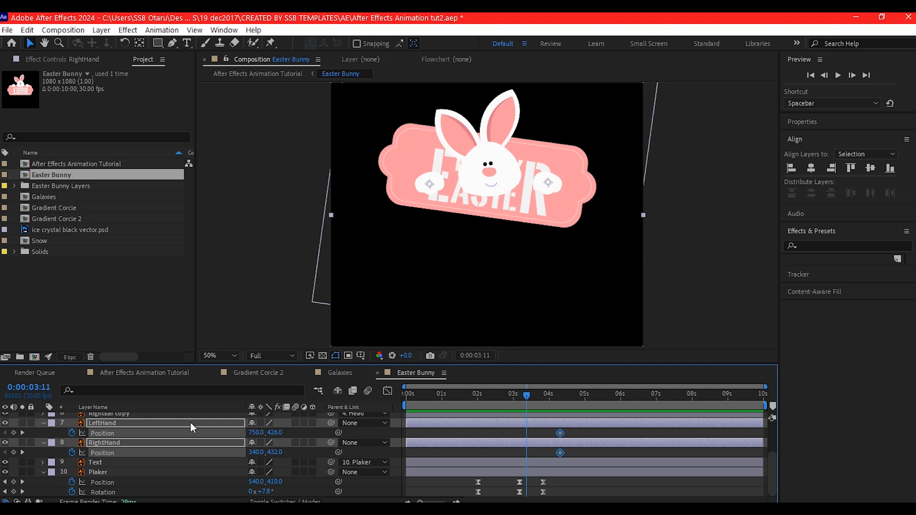
drag(270, 433, 310, 423)
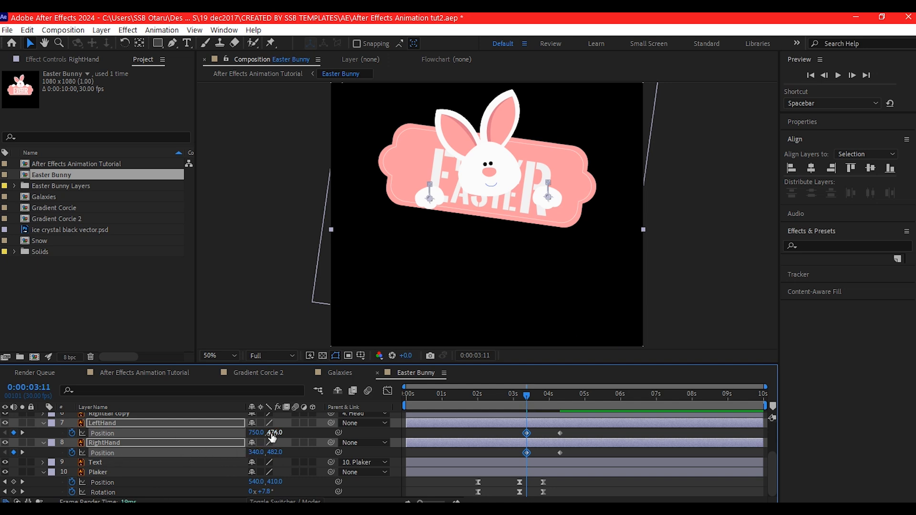
drag(272, 437, 268, 433)
click(51, 431)
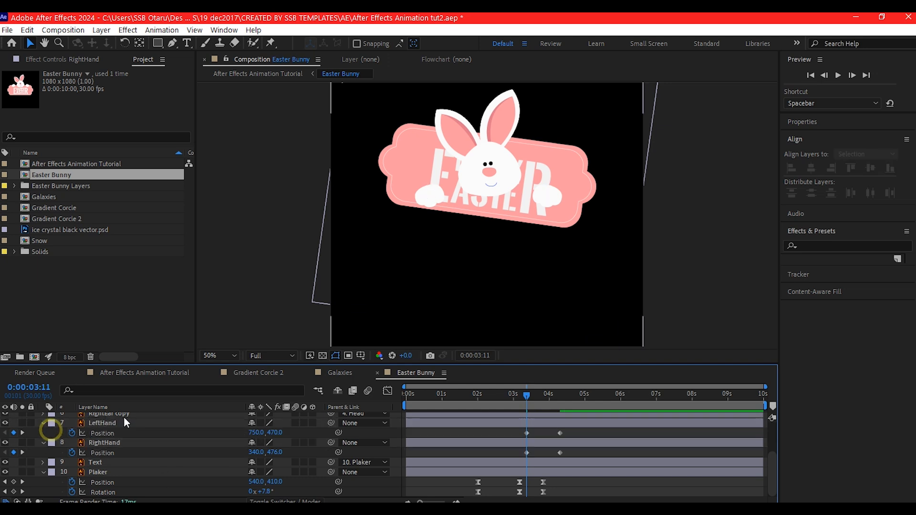
click(109, 441)
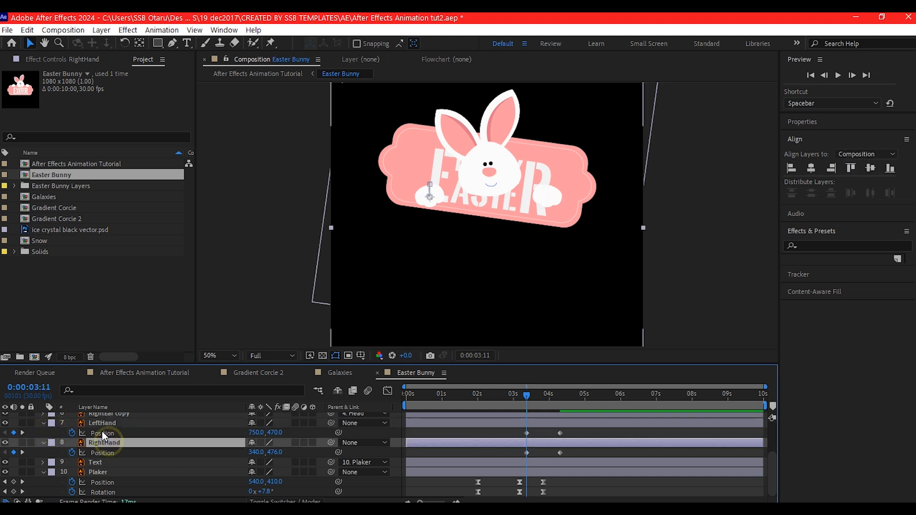
Keyframe LeftHand's position at 750, 531 at 0:00:03:11, and raise LeftHand to 750, 311.5 and RightHand to 340, 328.7 at 0:00:03:29
click(104, 422)
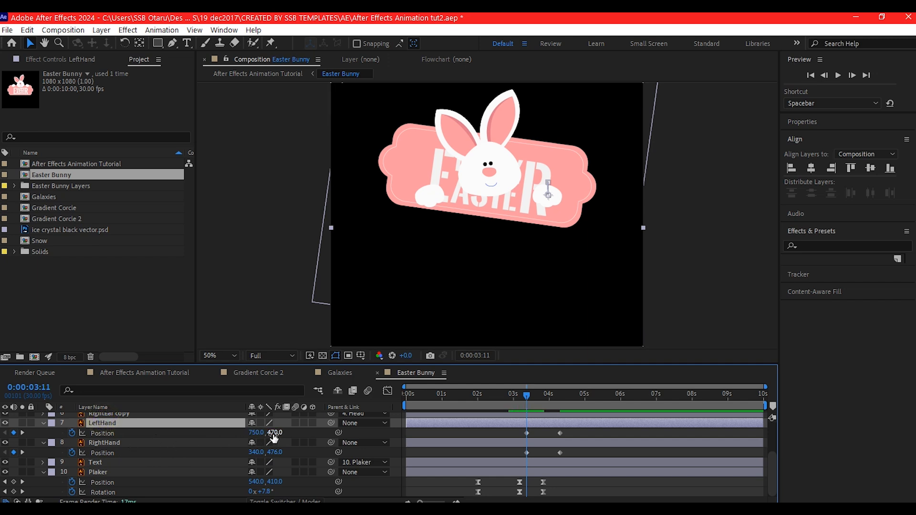
drag(271, 432, 320, 432)
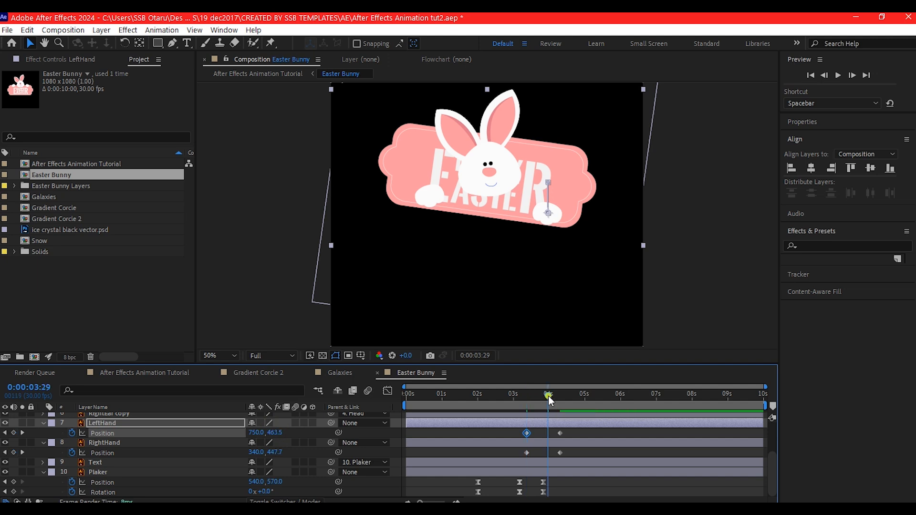
click(548, 395)
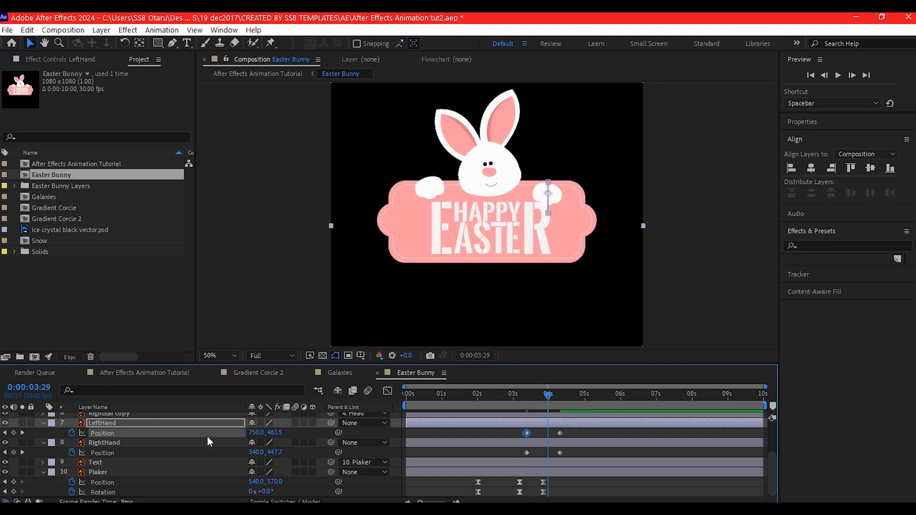
drag(274, 439, 204, 450)
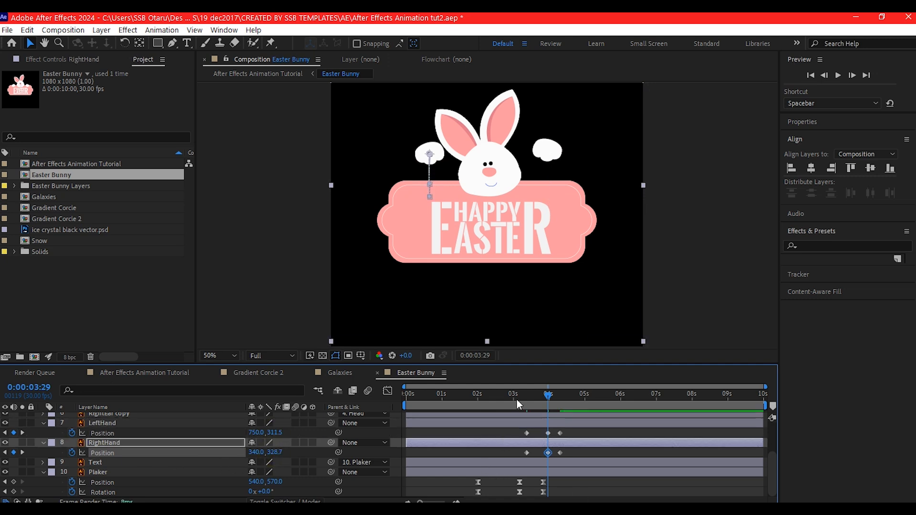
Apply Easy Ease to all LeftHand and RightHand position keyframes and preview the paw movement
drag(604, 435, 510, 455)
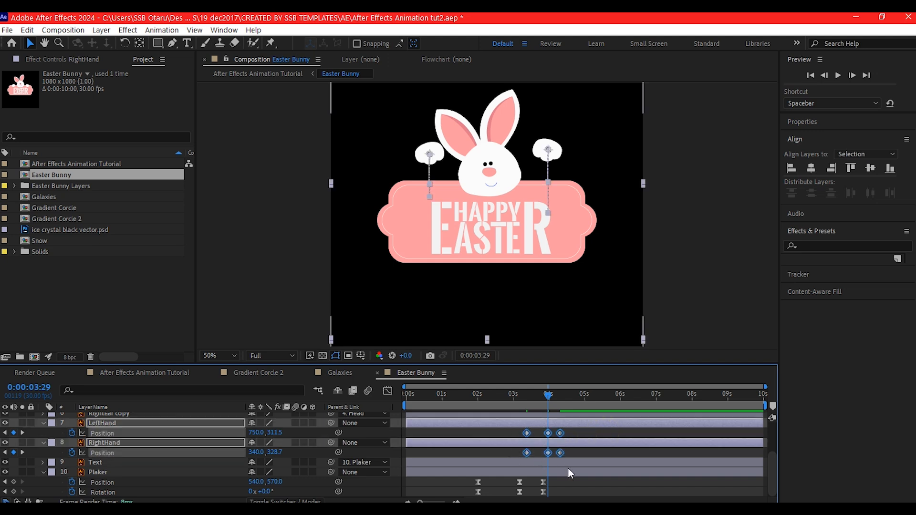
click(95, 442)
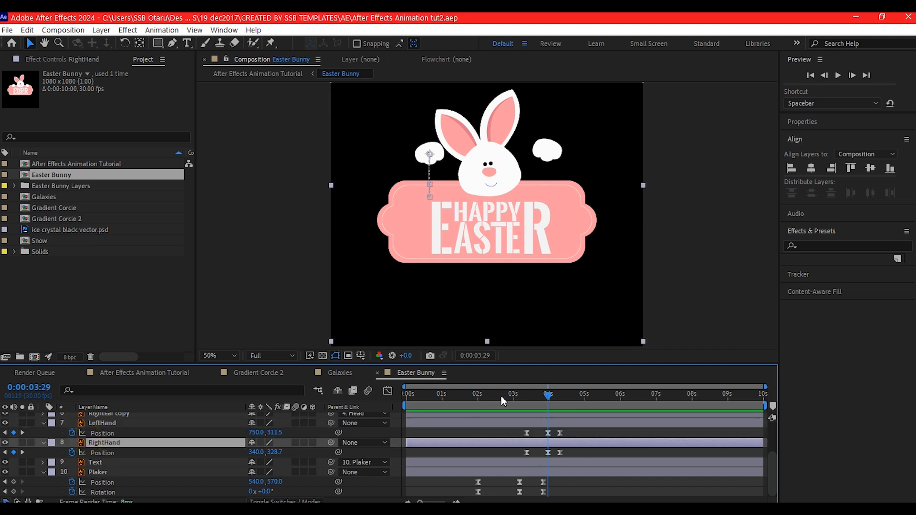
drag(498, 397, 560, 419)
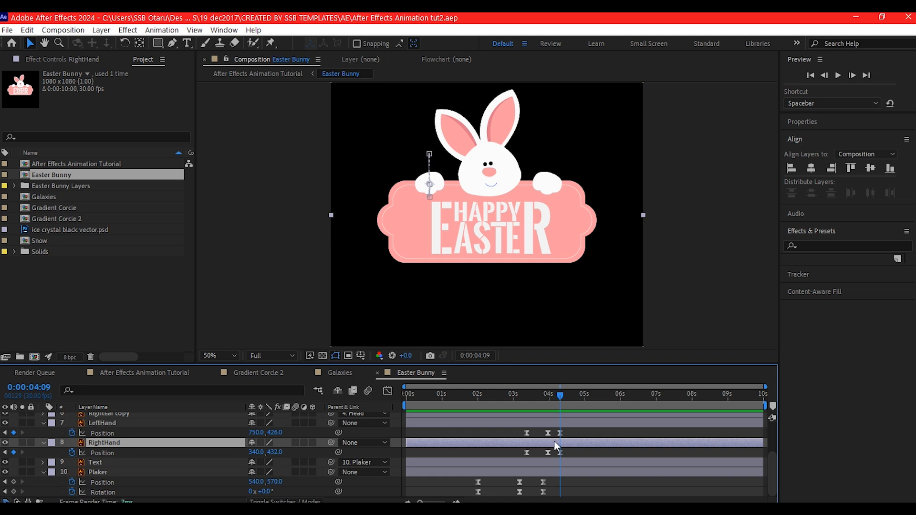
Shift all LeftHand position keyframes a few frames later so the left paw trails RightHand, and preview the offset
click(554, 447)
click(554, 425)
mouse_move(579, 429)
mouse_down()
mouse_move(510, 434)
mouse_move(565, 434)
mouse_up()
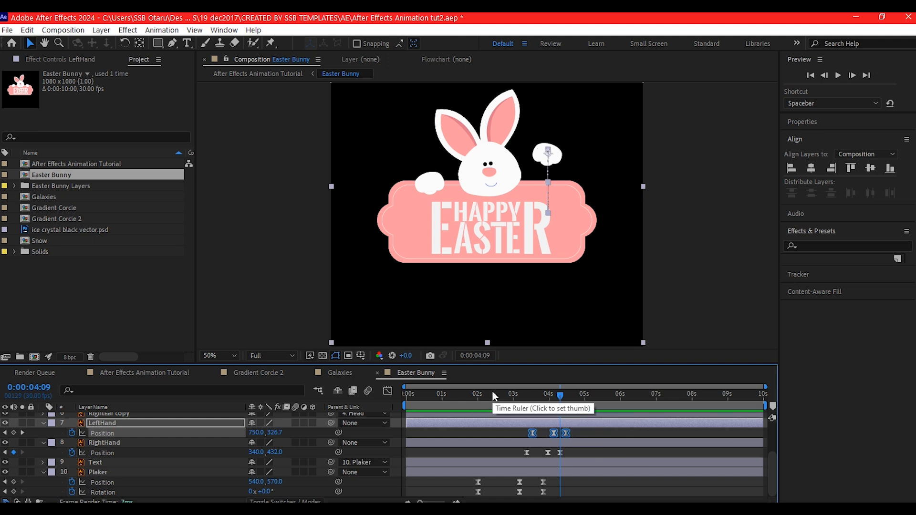
drag(491, 392, 574, 435)
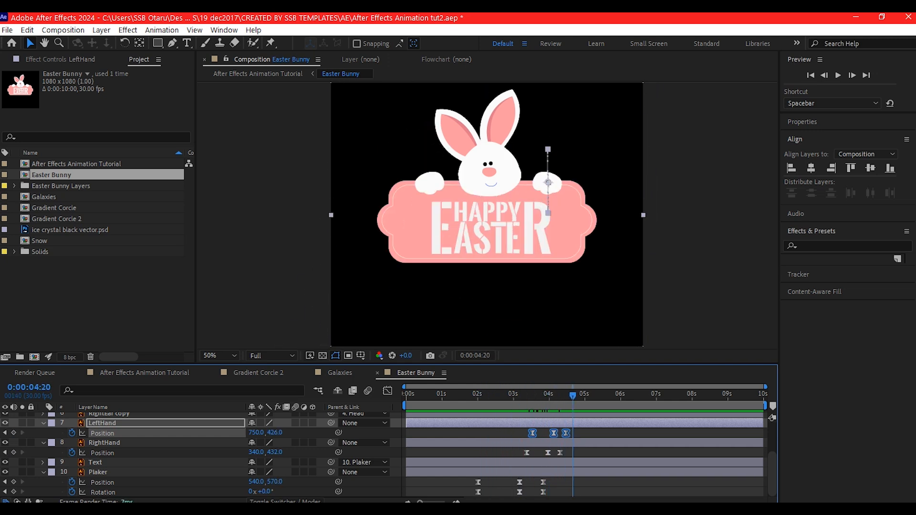
Add Position and Rotation keyframes to the Head layer at 0:00:04:18
scroll(98, 450, up, 3)
click(104, 422)
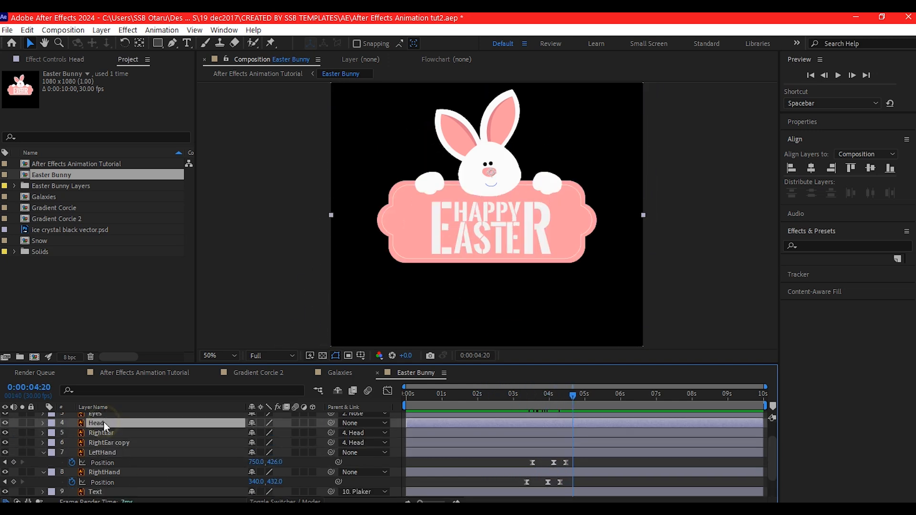
key(p)
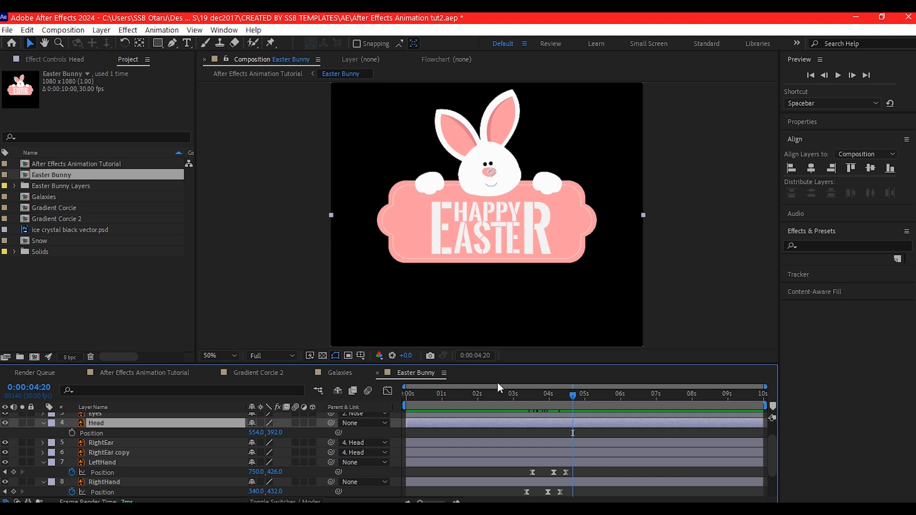
drag(488, 395, 571, 405)
click(72, 432)
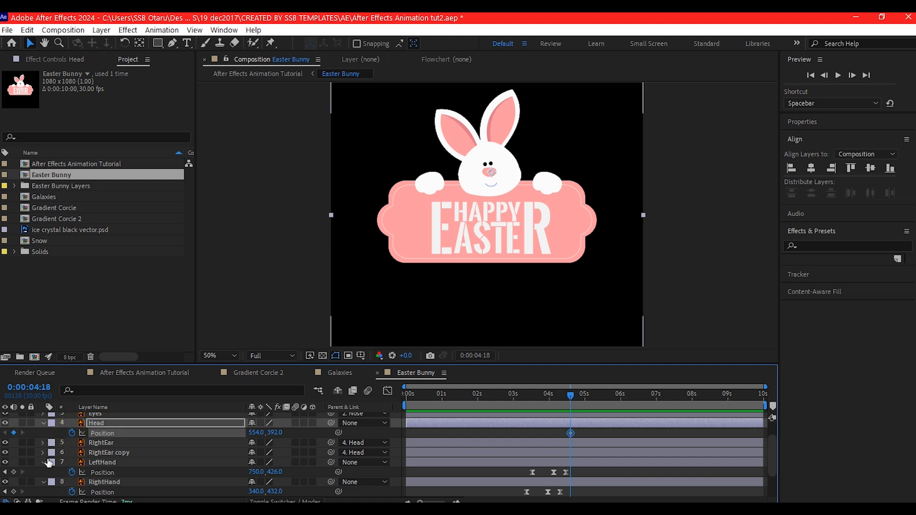
key(shift+r)
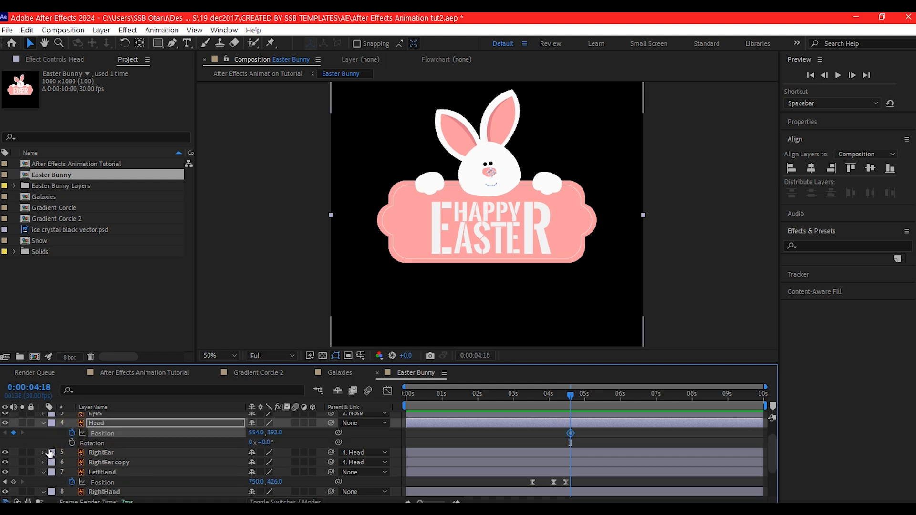
click(72, 442)
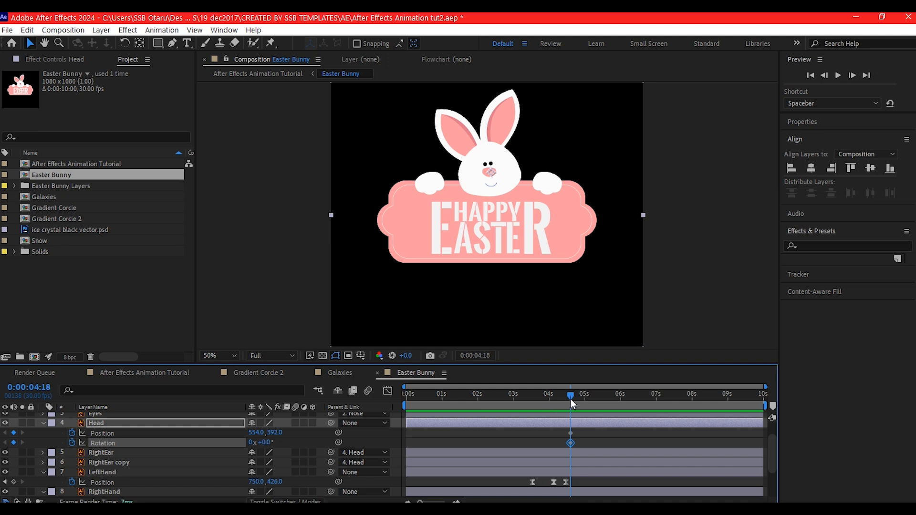
At 0:00:03:03, keyframe Head's position at 554, 426 and its rotation at -65°
drag(562, 399, 518, 405)
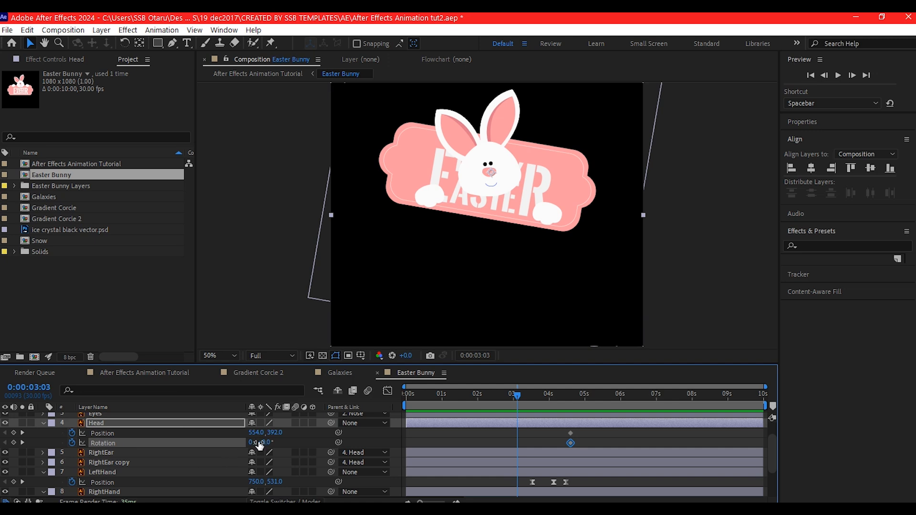
click(274, 432)
drag(274, 432, 291, 432)
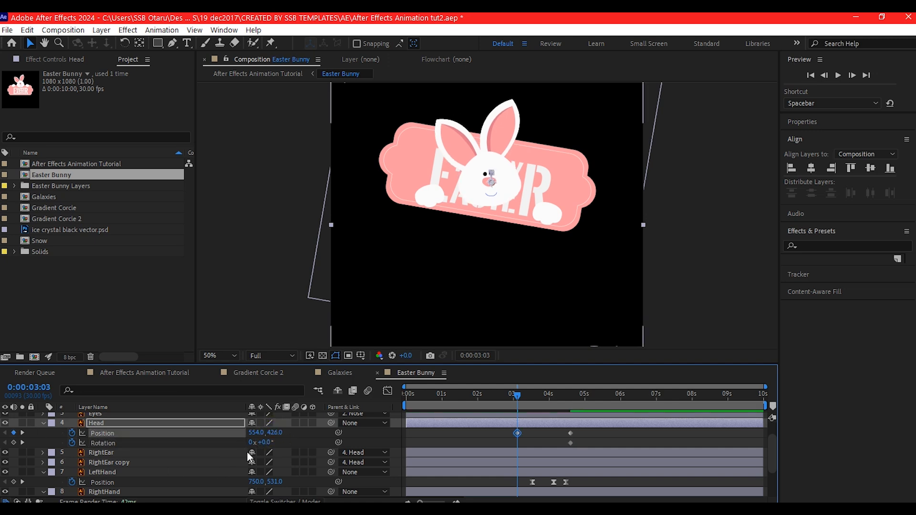
drag(263, 442, 233, 443)
At 0:00:04:01, raise Head to position 554, 262.8 and set its rotation to 20.4°
drag(515, 394, 549, 402)
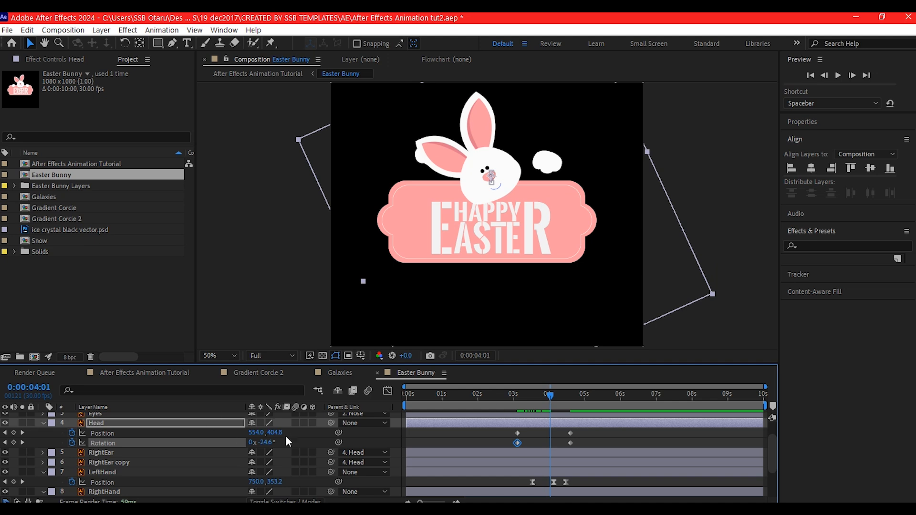
drag(282, 435, 193, 431)
click(193, 431)
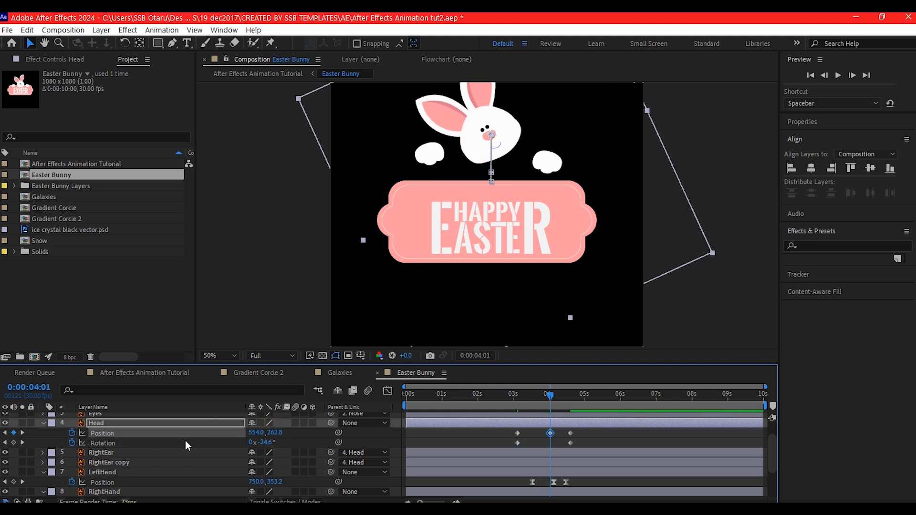
drag(263, 442, 297, 445)
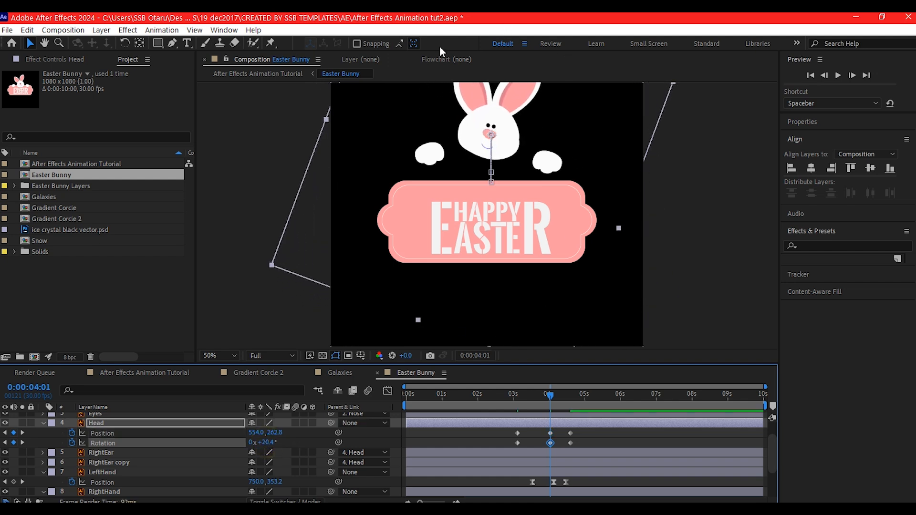
Apply Easy Ease to all Head position and rotation keyframes and preview the head movement
key(h)
drag(507, 219, 491, 281)
key(v)
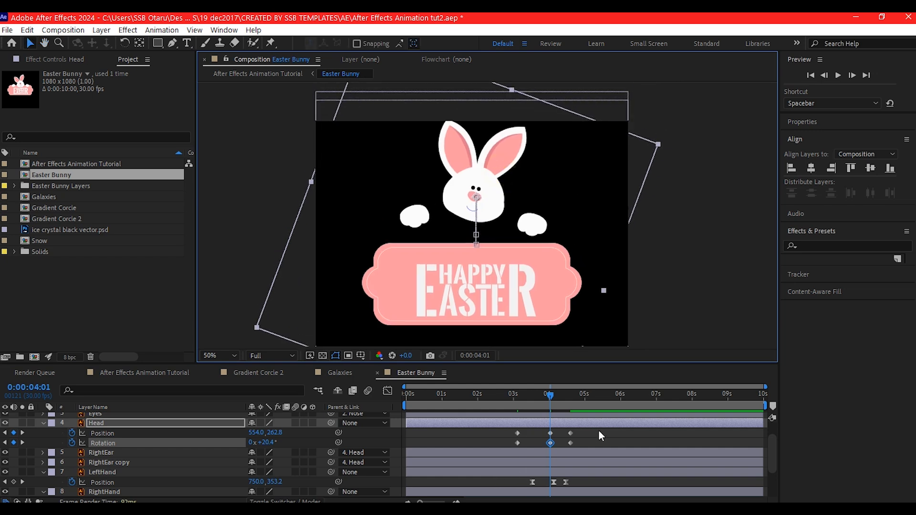
drag(597, 433, 513, 443)
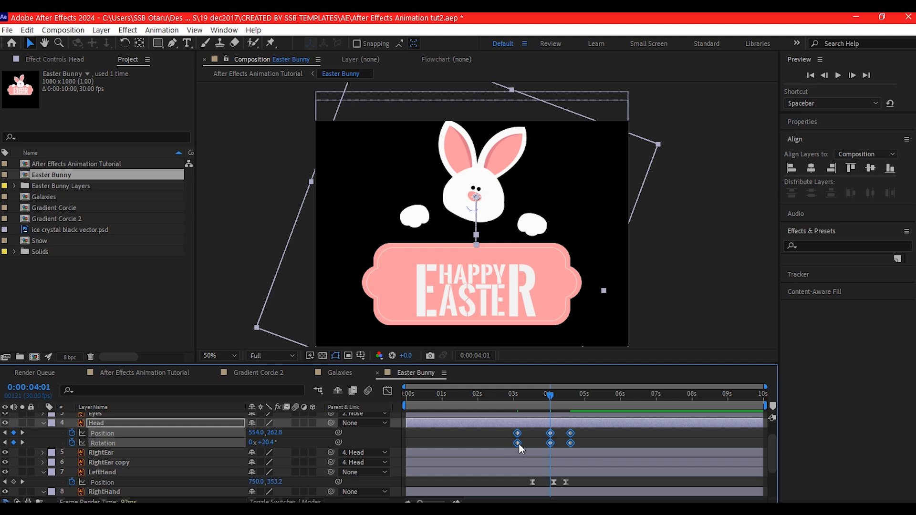
mouse_move(519, 446)
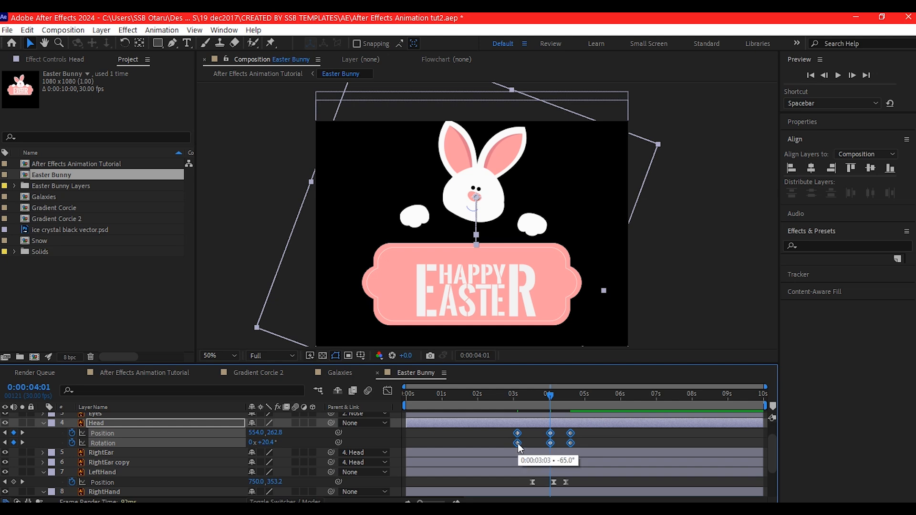
key(F9)
drag(454, 400, 570, 416)
Add Rotation keyframes to the RightEar and RightEar copy layers at 0:00:04:18
click(106, 459)
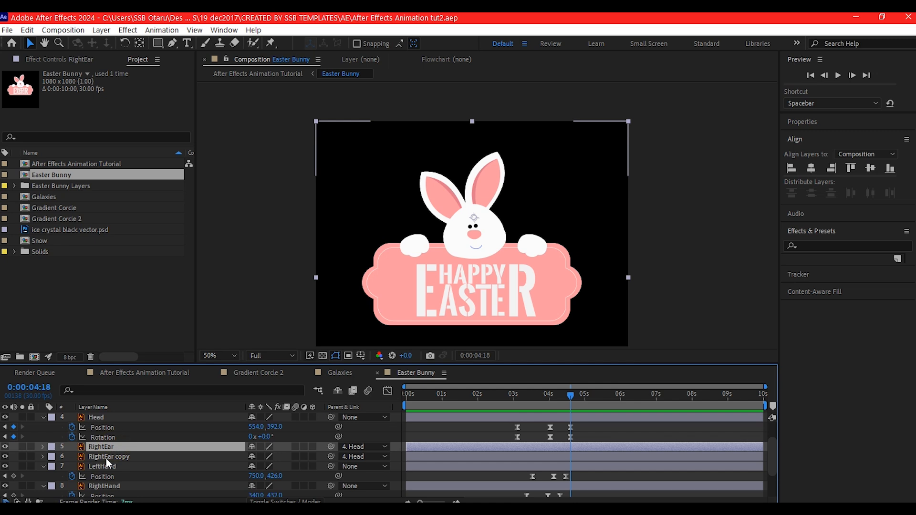
ctrl+click(106, 459)
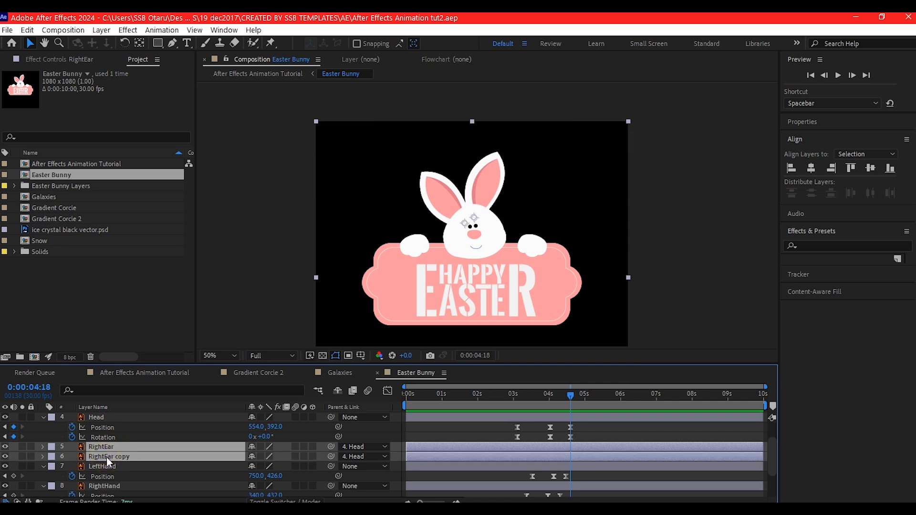
key(r)
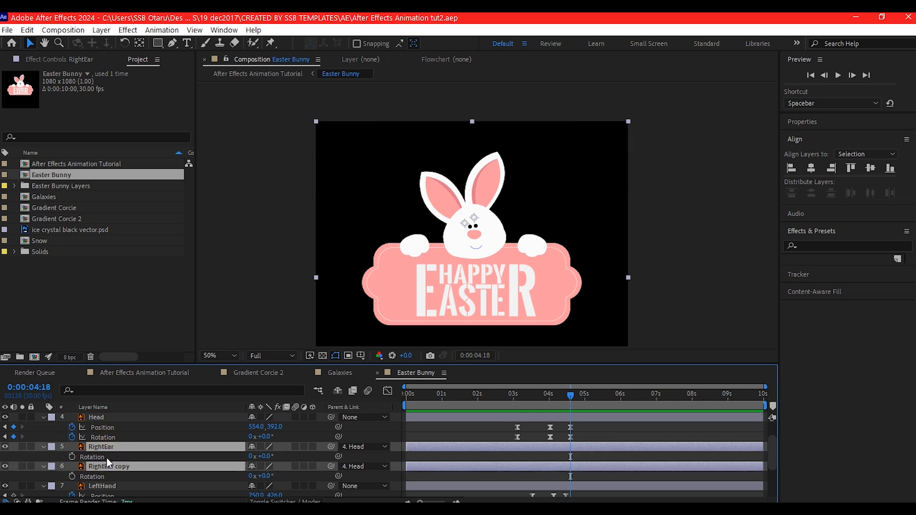
click(71, 456)
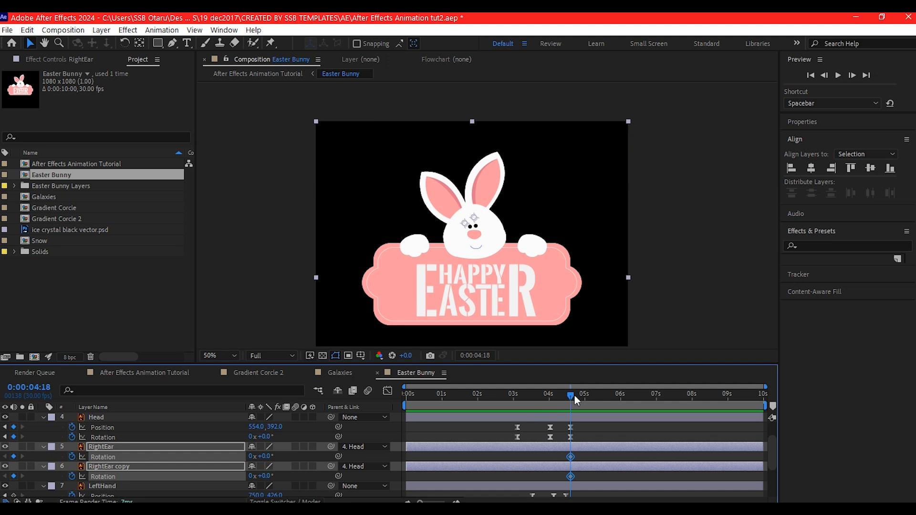
At 0:00:04:01, keyframe RightEar's rotation at 41° and RightEar copy's rotation at -8°
drag(571, 396, 552, 402)
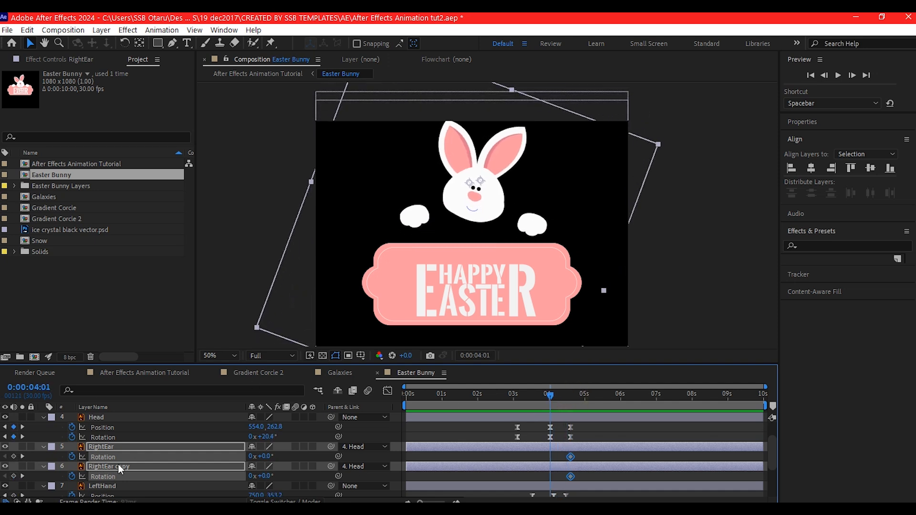
click(59, 453)
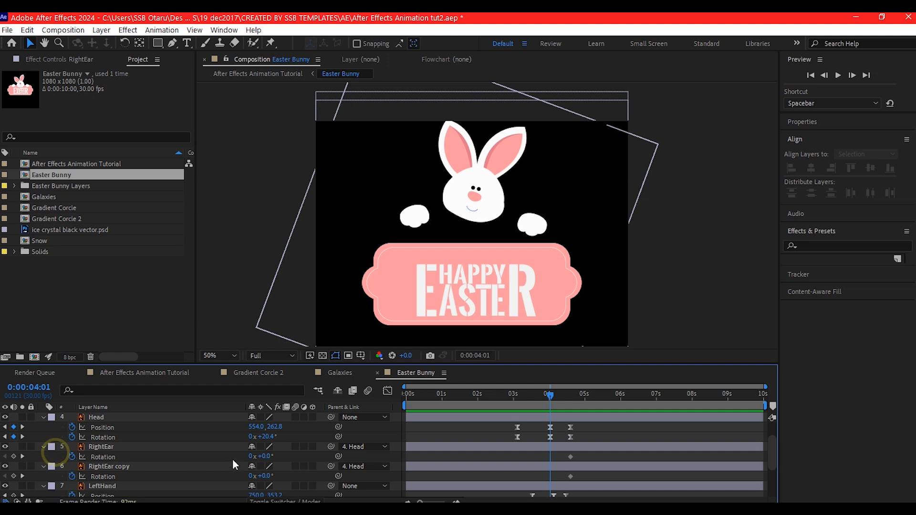
drag(262, 457, 303, 468)
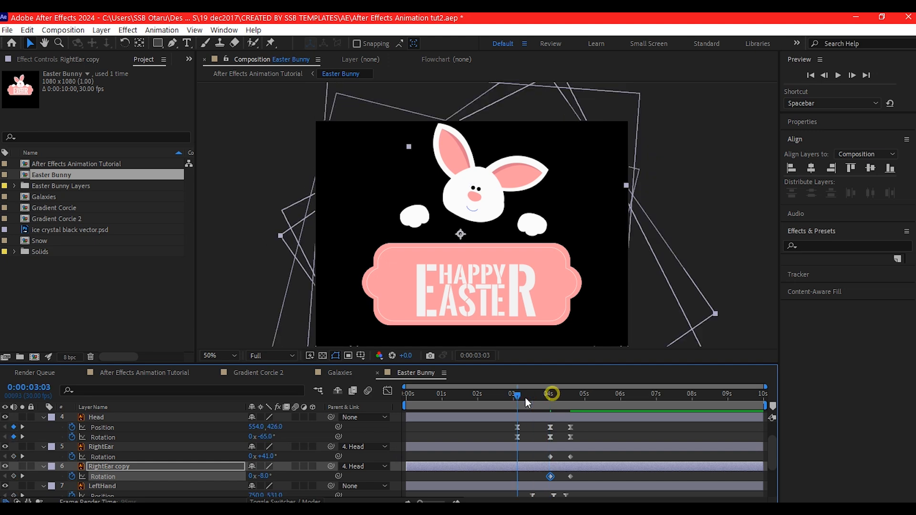
At 0:00:03:03, keyframe RightEar copy's rotation at 20° and RightEar's rotation at -19°
drag(553, 394, 520, 397)
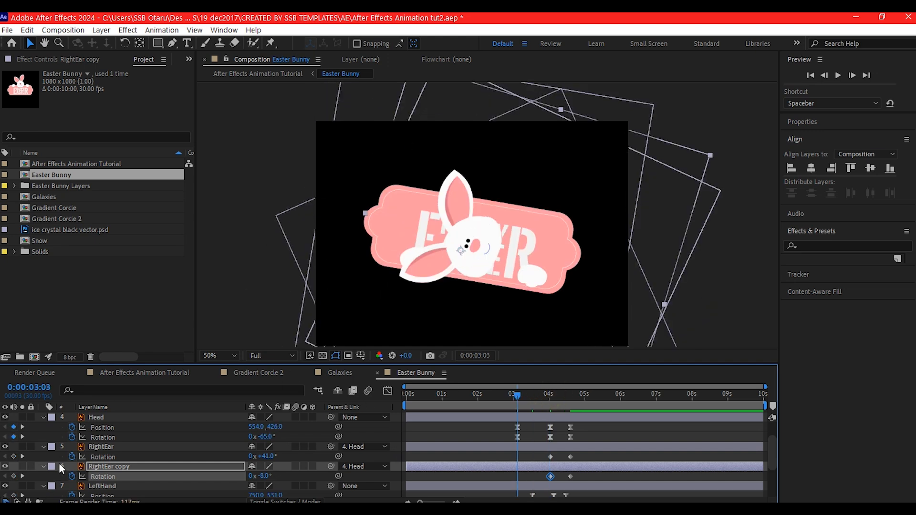
drag(261, 479, 286, 486)
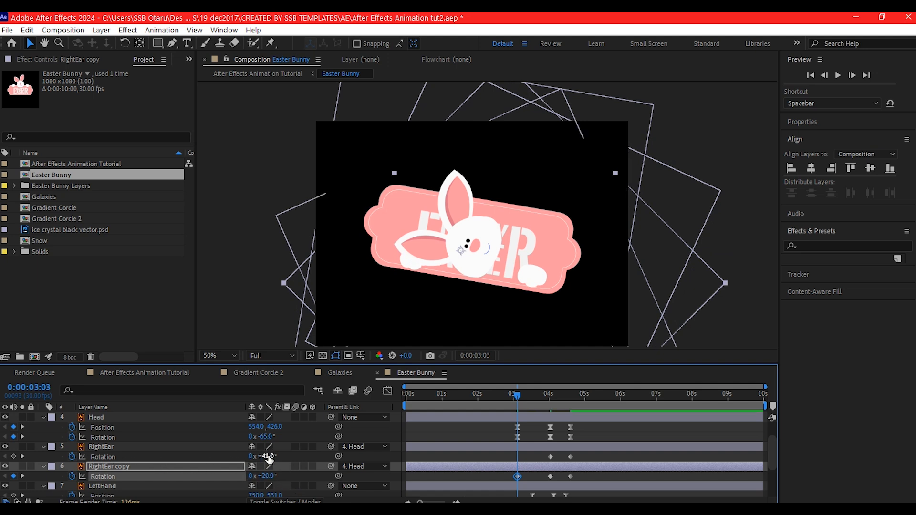
drag(269, 457, 242, 463)
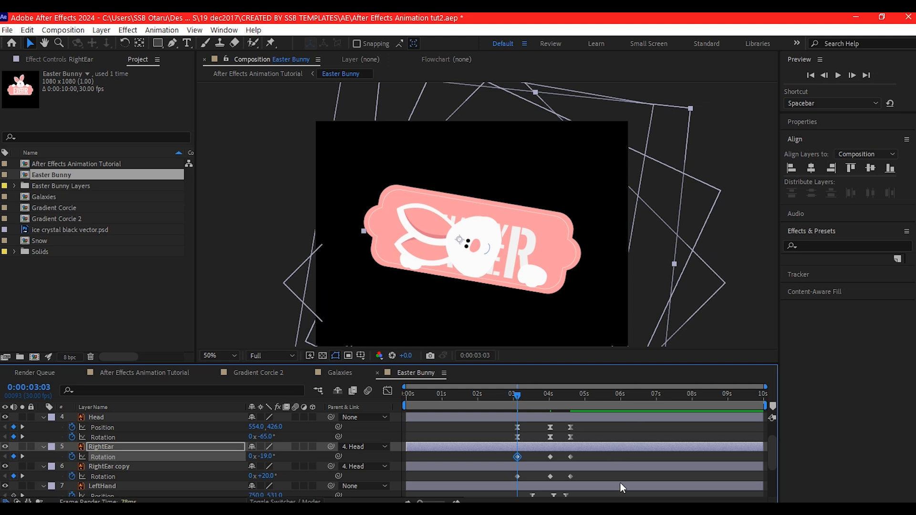
Apply Easy Ease to the rotation keyframes of both ears and preview the ear movement
click(601, 456)
drag(517, 396, 581, 405)
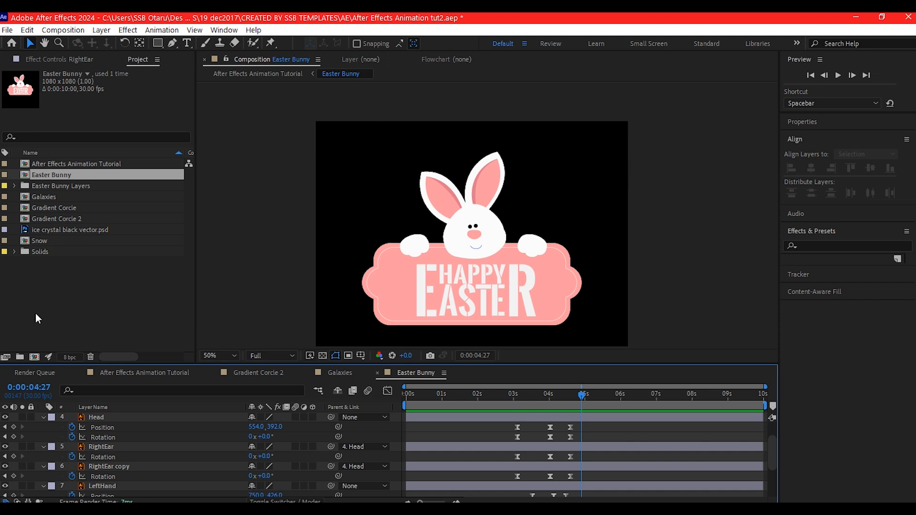
Finish RightEar copy's extra ear wiggle by pasting its 0° rotation keyframe at 0:00:05:17
click(551, 448)
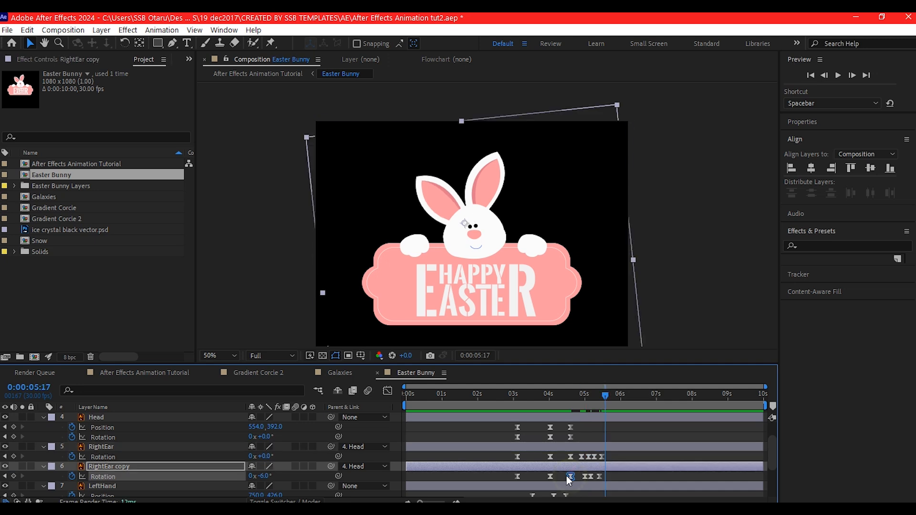
key(ctrl+v)
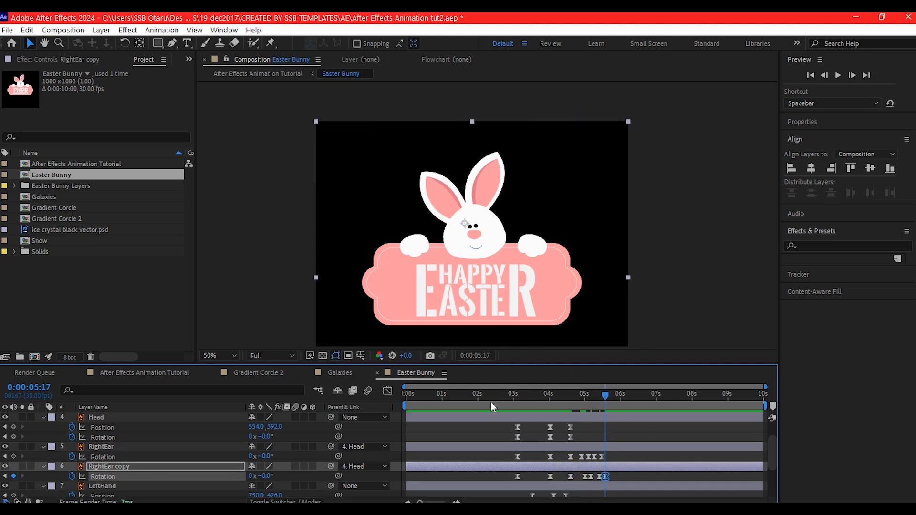
Preview the bunny animation in the Easter Bunny composition and in the main After Effects Animation Tutorial composition
drag(482, 396, 499, 397)
drag(547, 399, 568, 417)
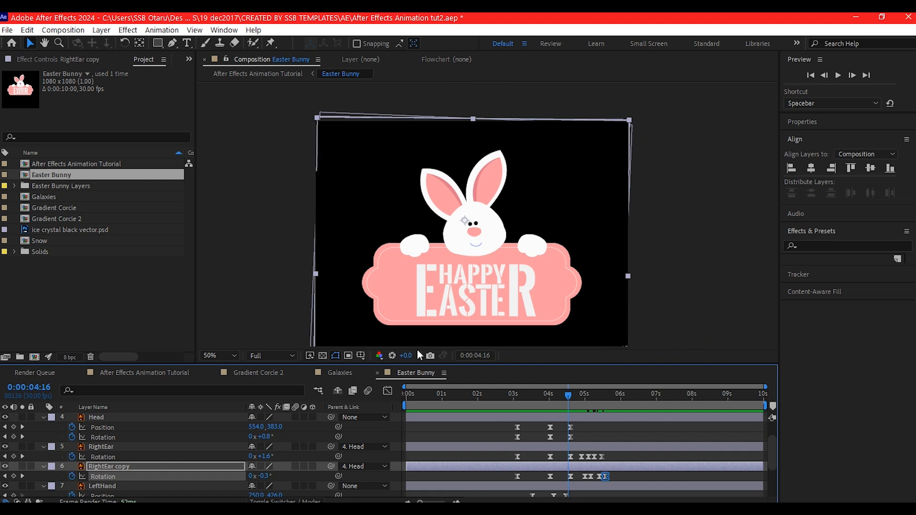
click(131, 373)
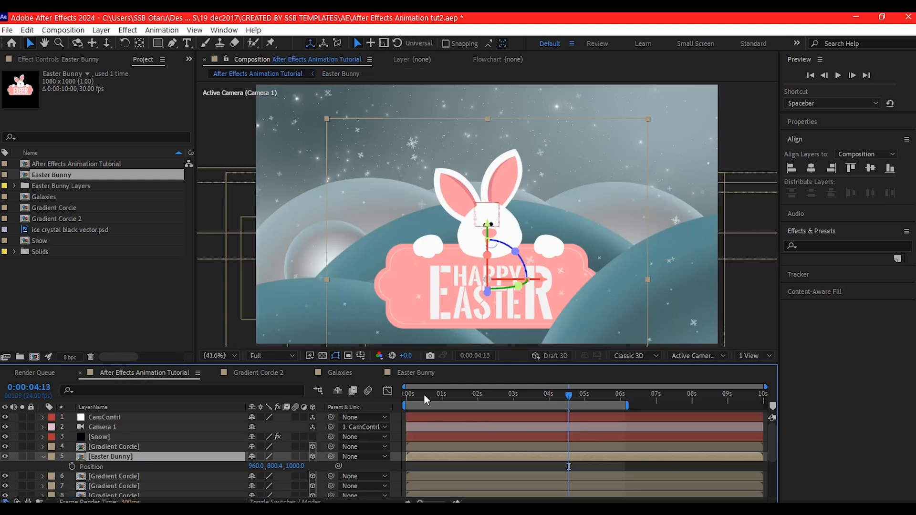
drag(423, 393, 644, 395)
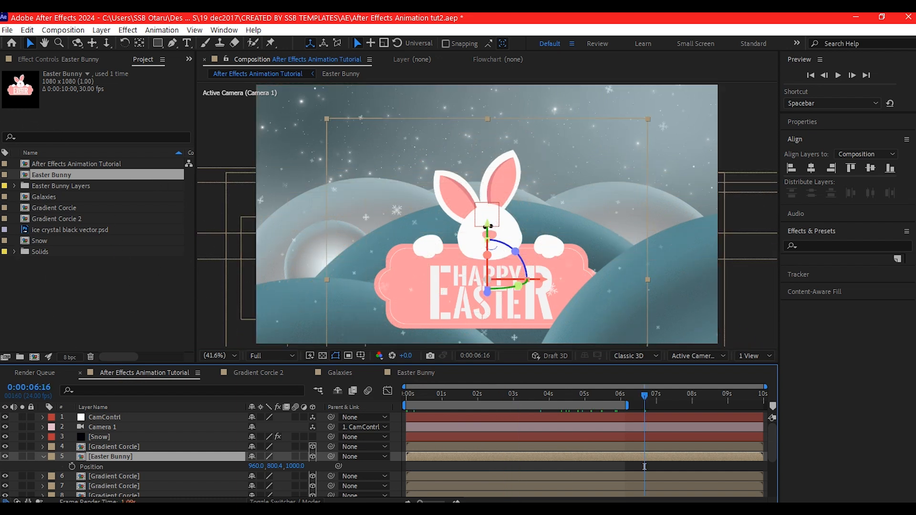
In the Easter Bunny composition, trim the starts of the hand, ear, head, eyes, nose and mouth layers to their first animation keyframes
click(428, 374)
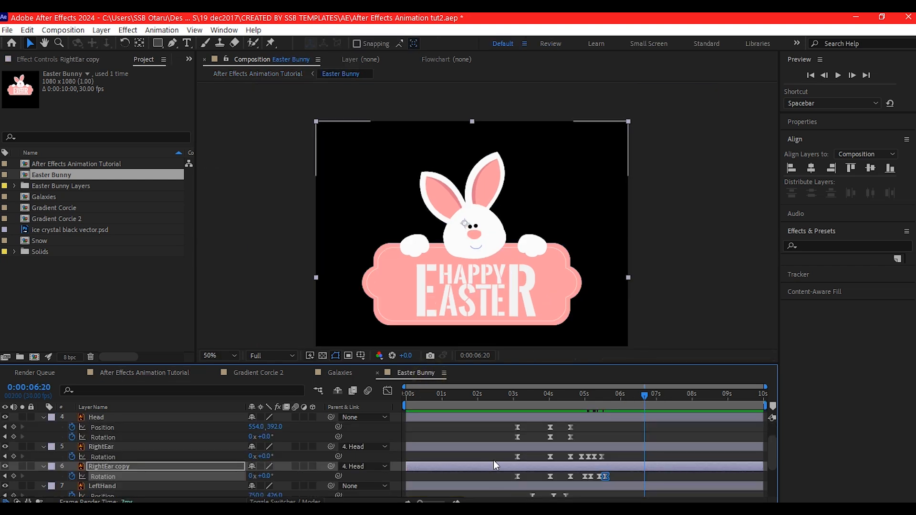
click(486, 420)
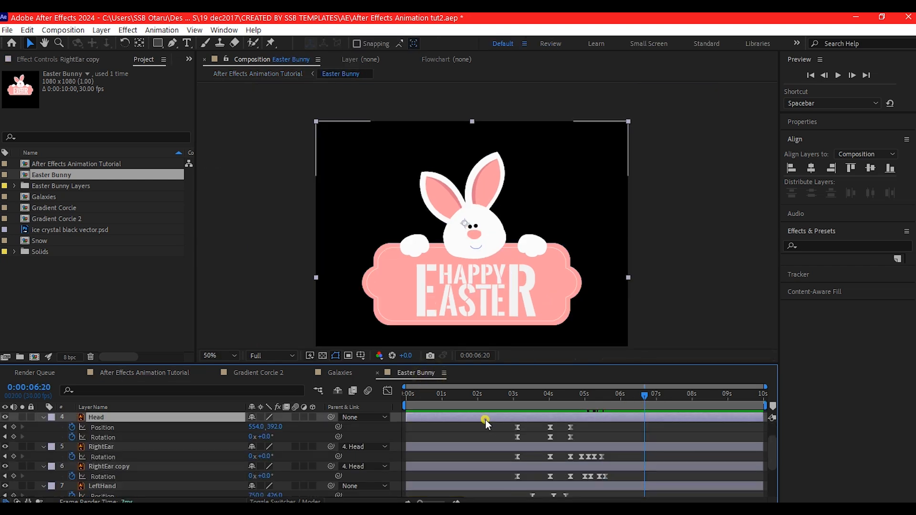
scroll(565, 451, down, 3)
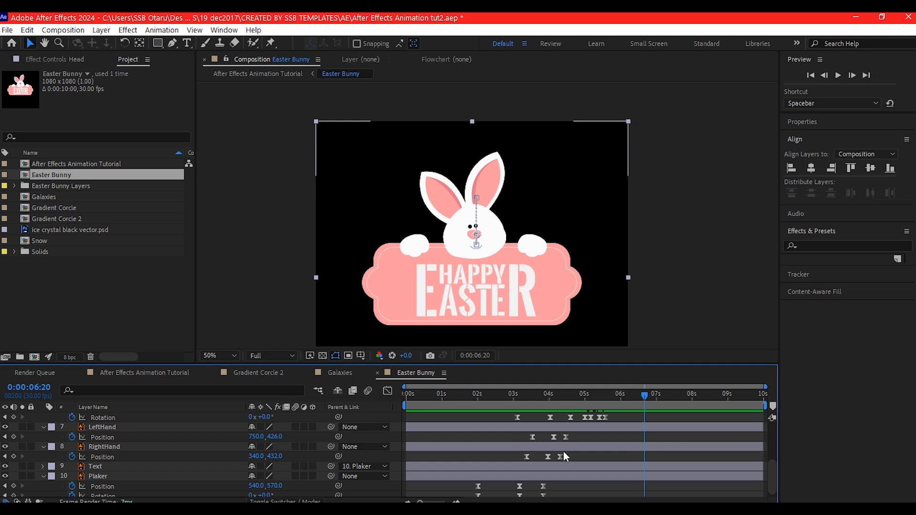
click(430, 447)
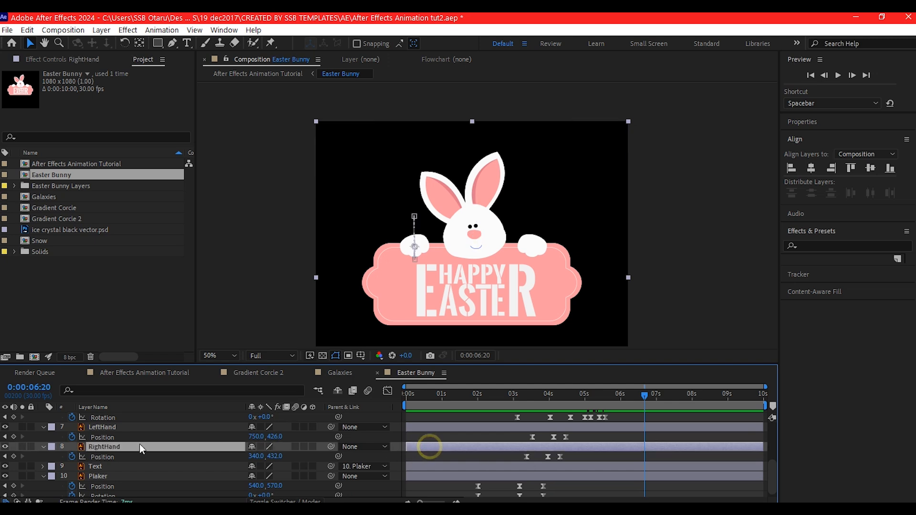
drag(409, 448, 525, 448)
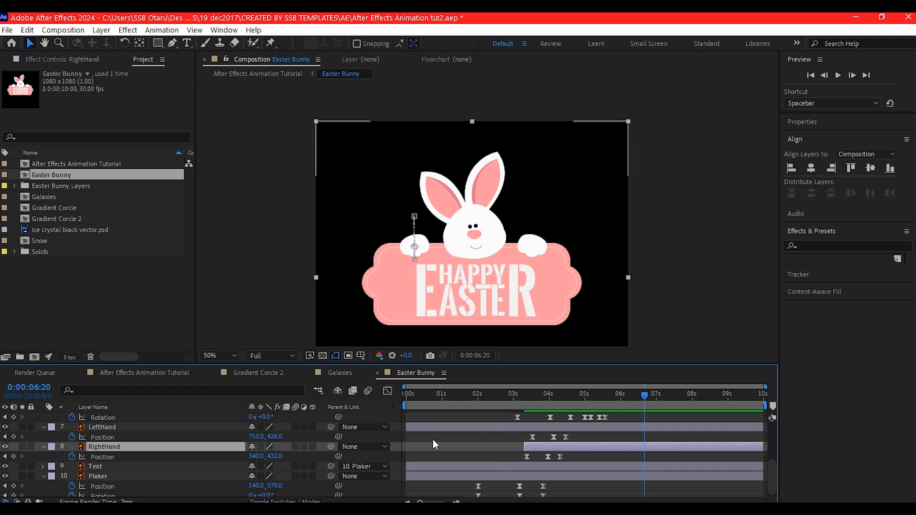
drag(405, 427, 530, 427)
scroll(542, 443, up, 3)
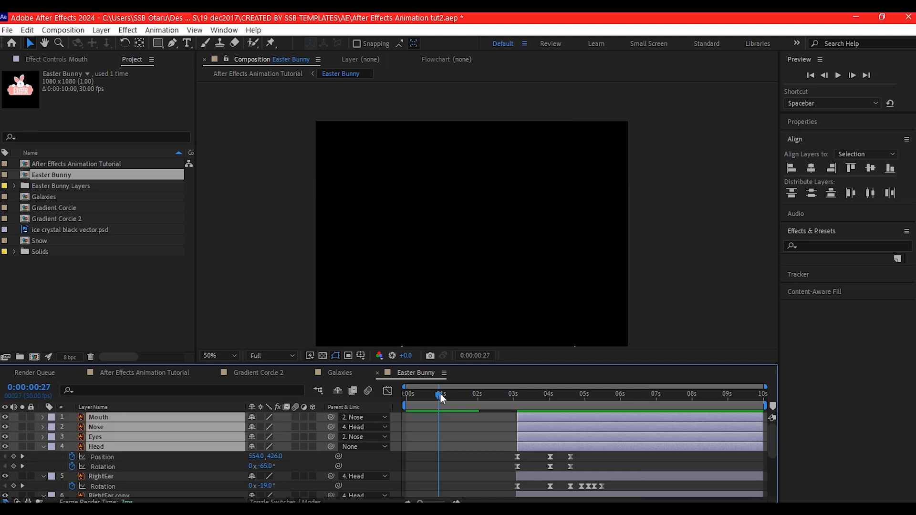
Review the trimmed layers' entrances and split the Plaker layer at 0:00:03:26
drag(438, 394, 489, 477)
drag(483, 394, 544, 394)
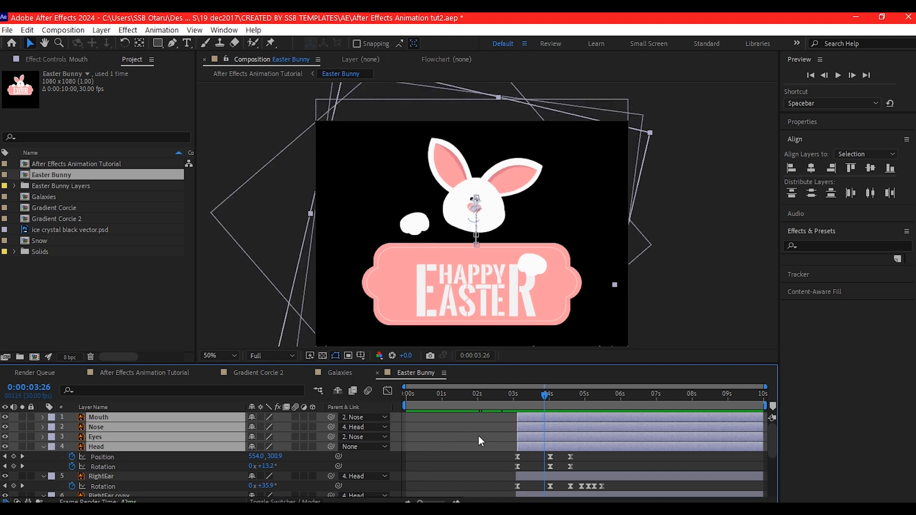
scroll(479, 440, down, 5)
click(88, 464)
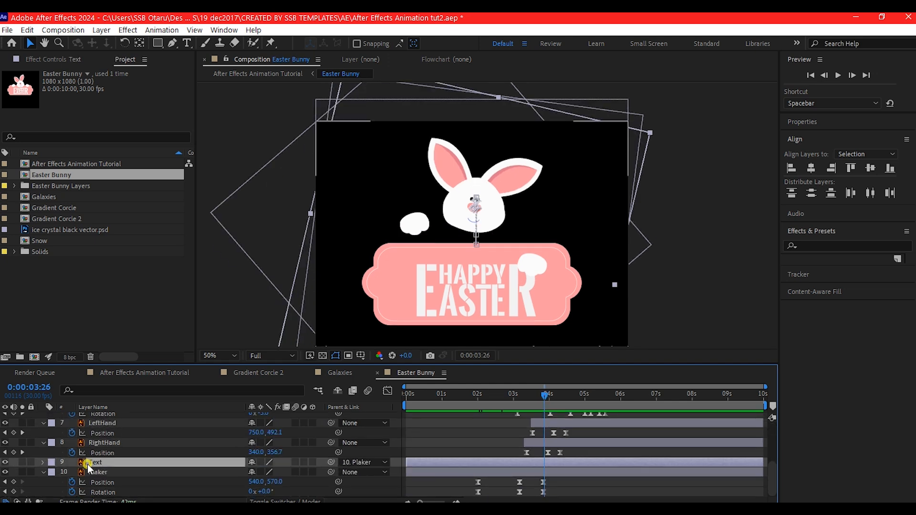
shift+click(102, 473)
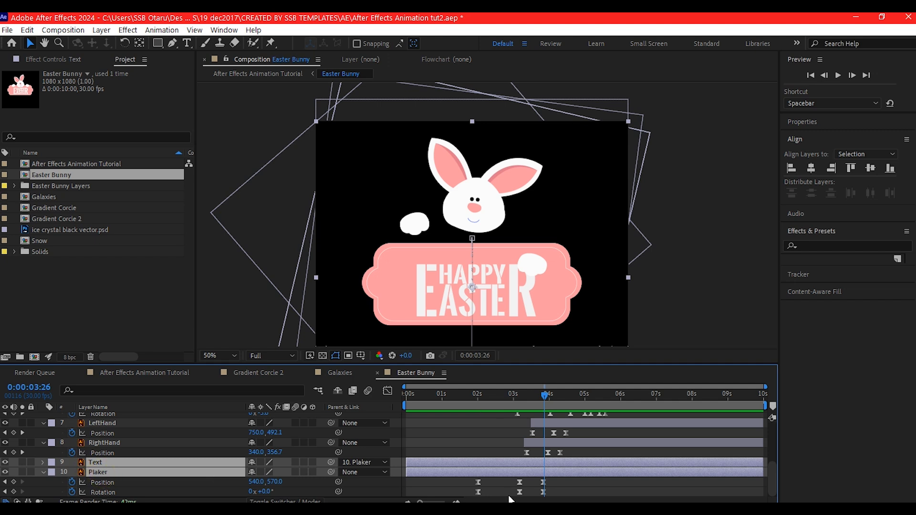
click(498, 486)
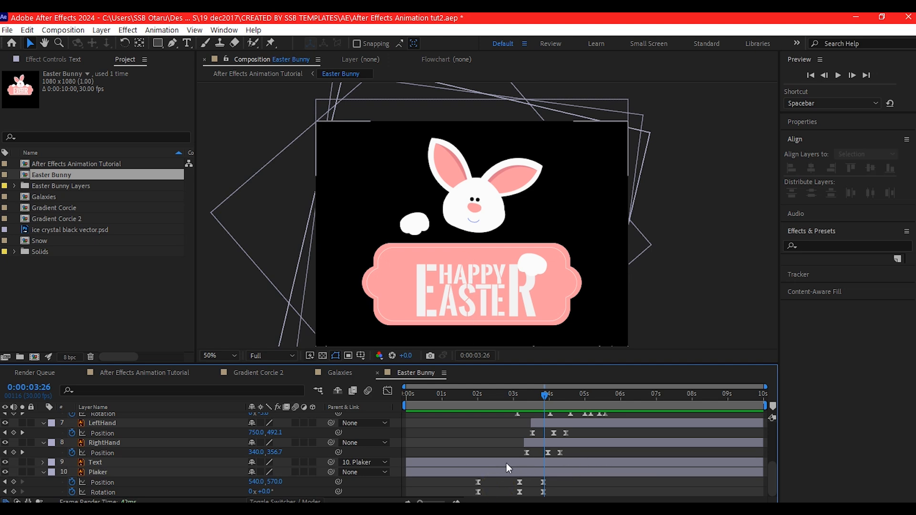
click(502, 473)
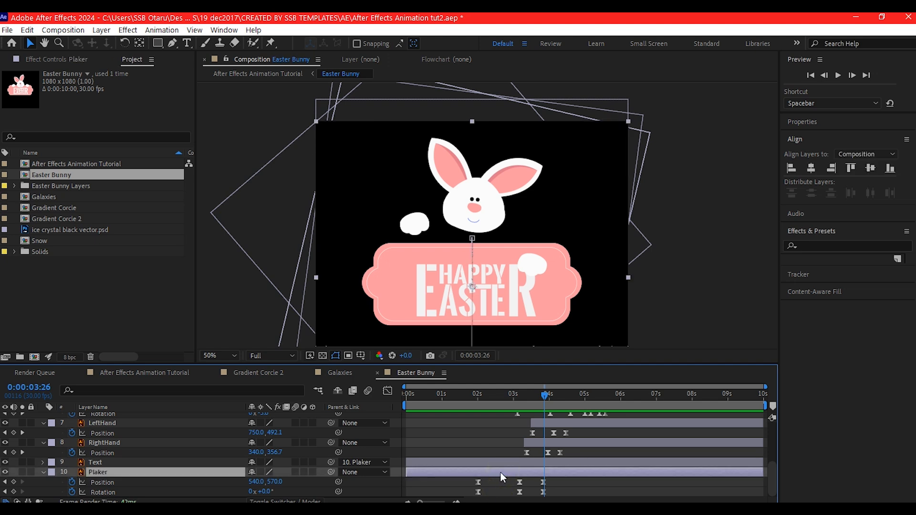
key(ctrl+shift+d)
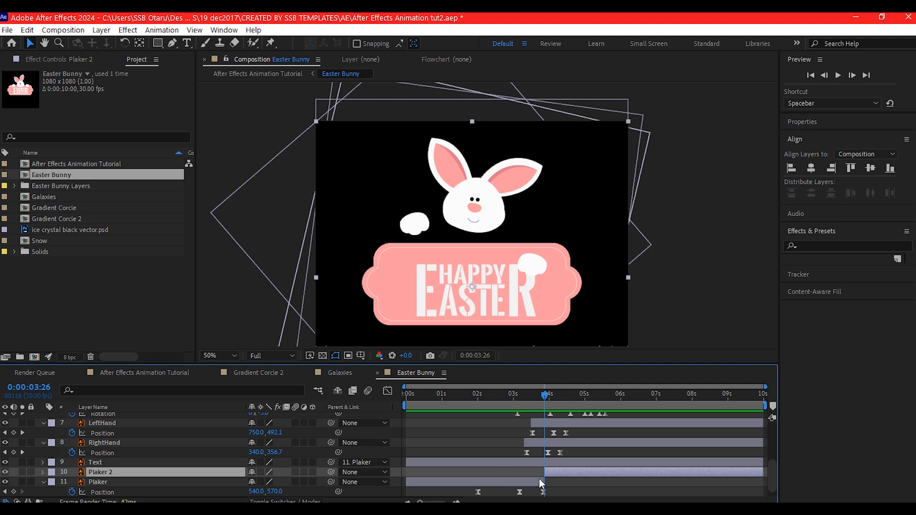
Move the first Plaker segment to the top of the layer stack and extend its end slightly past the 4-second mark
click(502, 484)
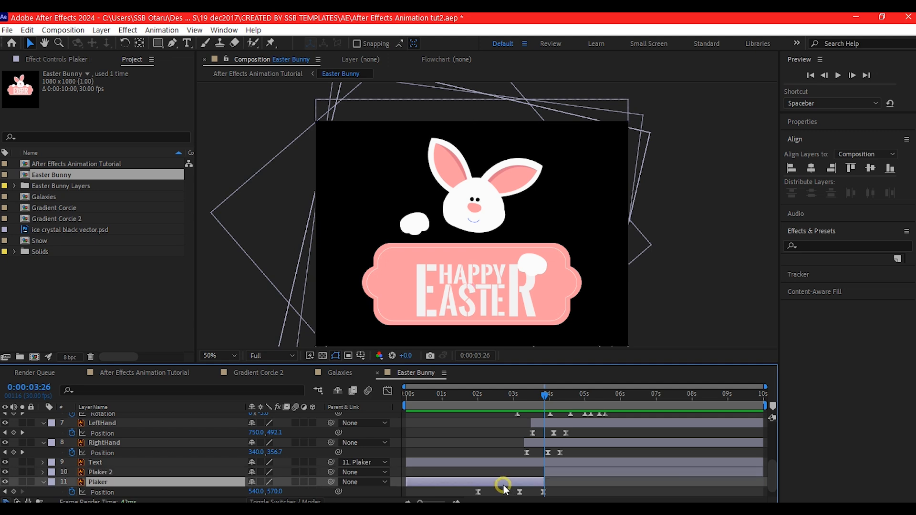
click(96, 485)
drag(95, 485, 128, 412)
drag(429, 394, 545, 402)
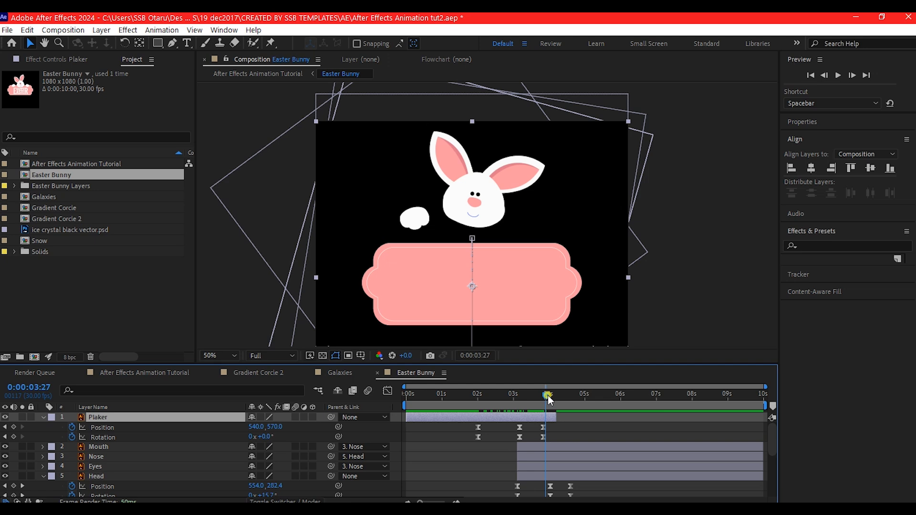
Split LeftHand at 0:00:04:02, place its second segment at the top of the layer stack, and preview the result
drag(548, 395, 553, 400)
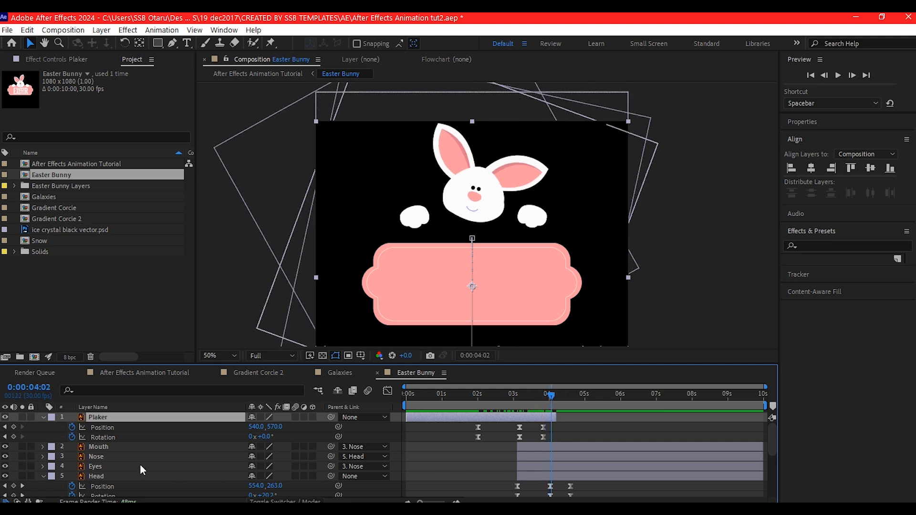
scroll(108, 477, down, 5)
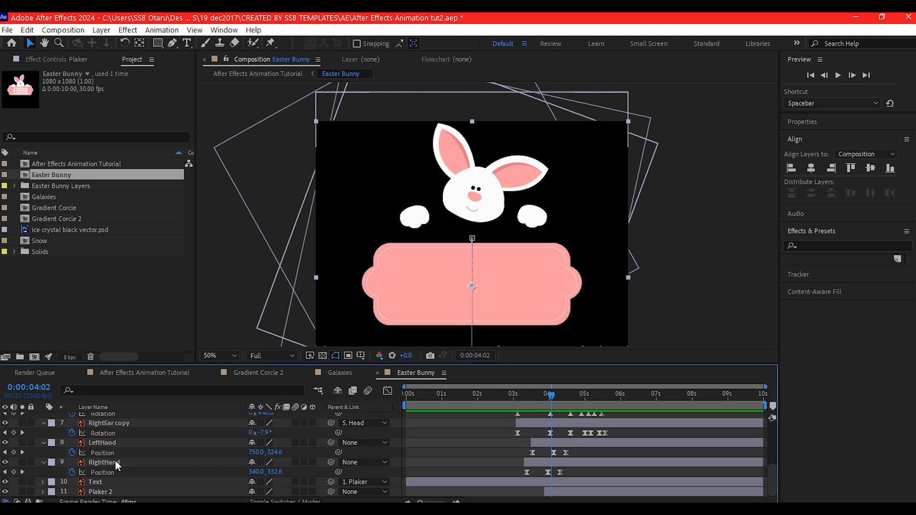
click(114, 462)
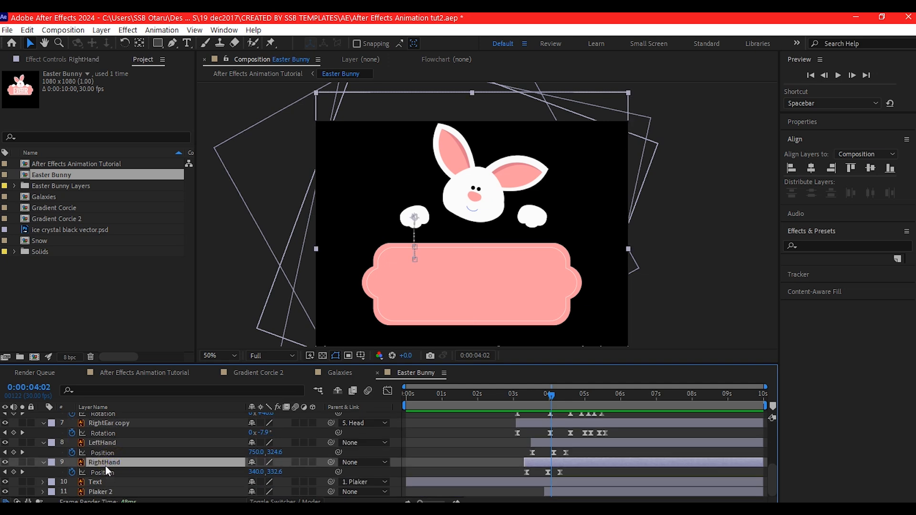
click(101, 442)
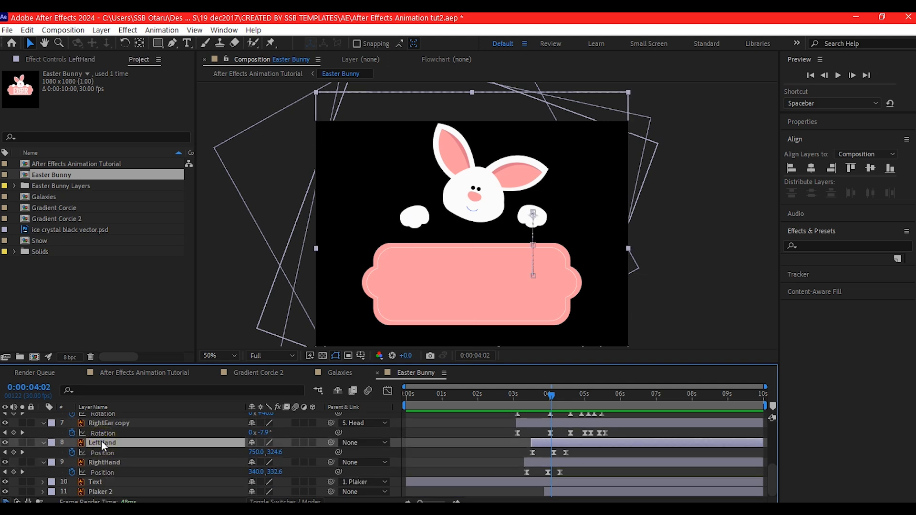
key(ctrl+shift+d)
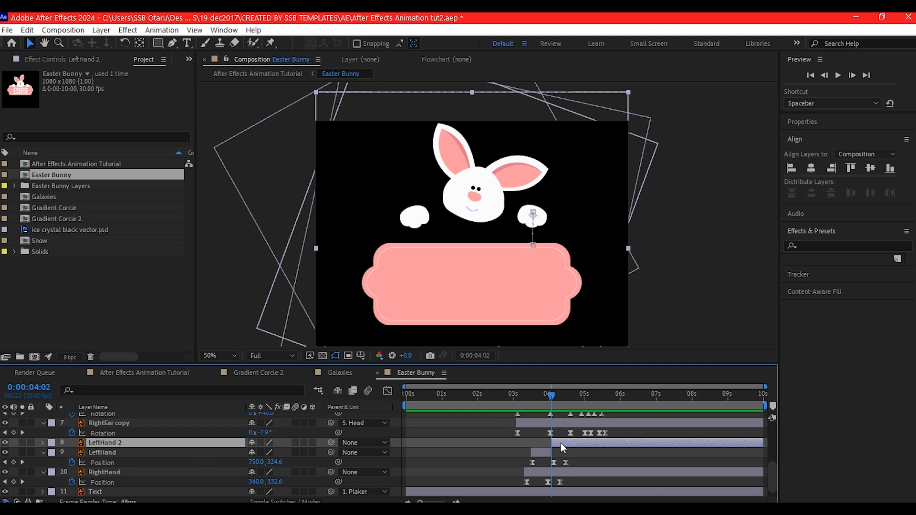
drag(98, 445, 139, 416)
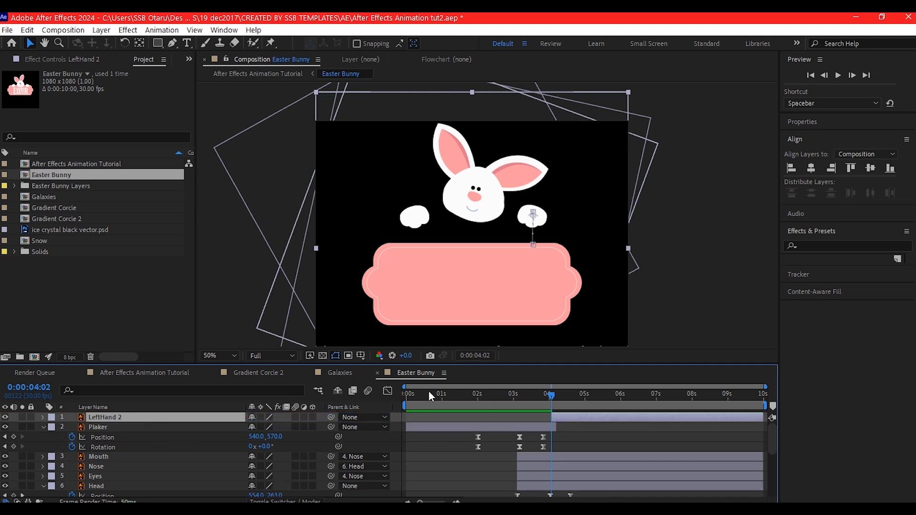
drag(428, 396, 566, 477)
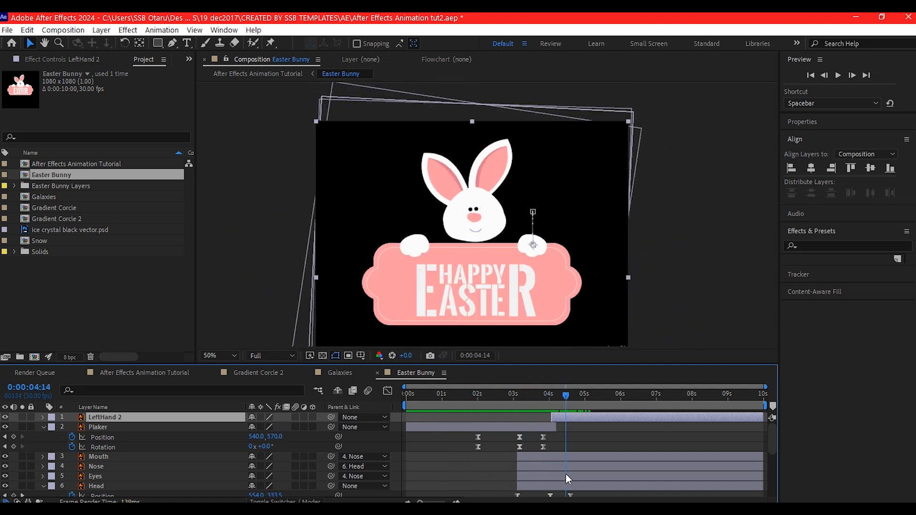
Apply the Fill effect to the sign's HAPPY EASTER Text layer
scroll(545, 448, down, 5)
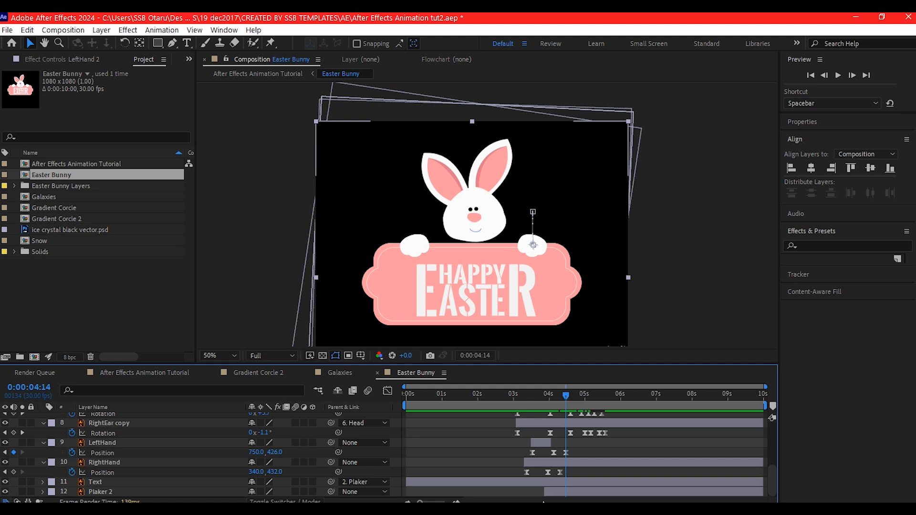
click(484, 269)
key(ctrl+space)
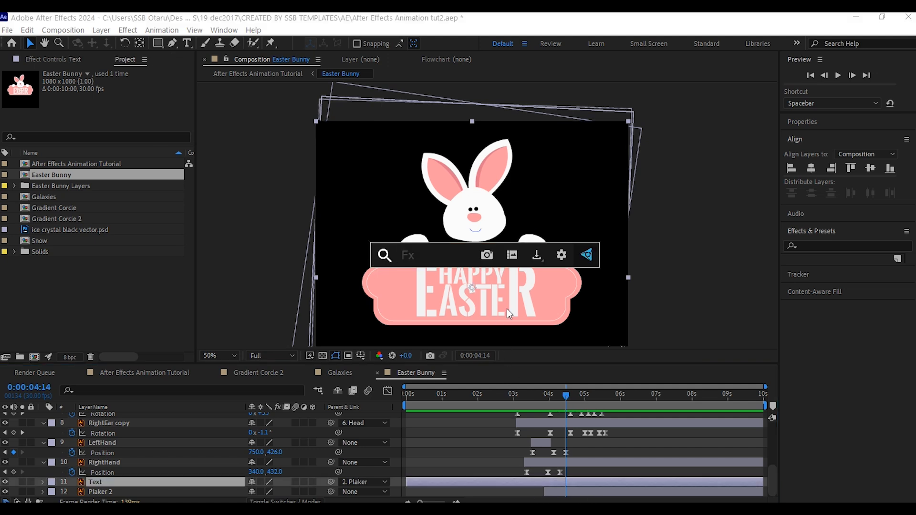
text(fill)
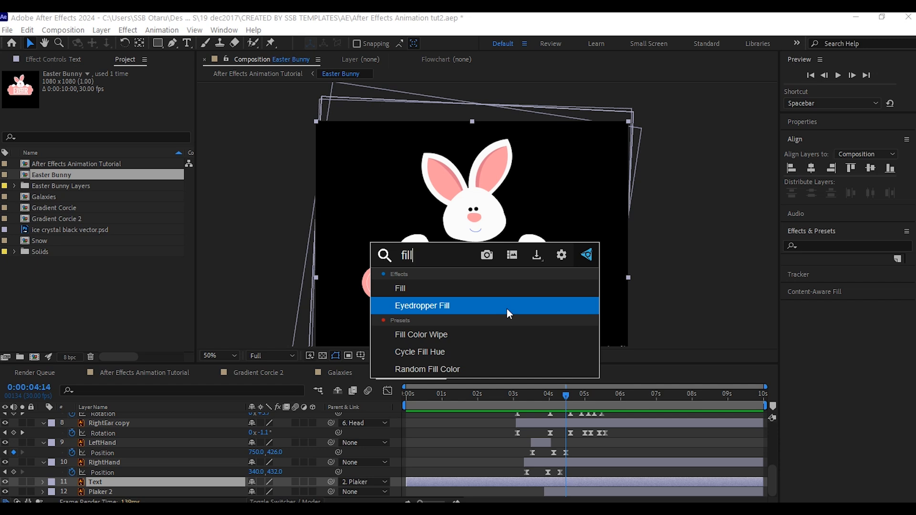
click(420, 290)
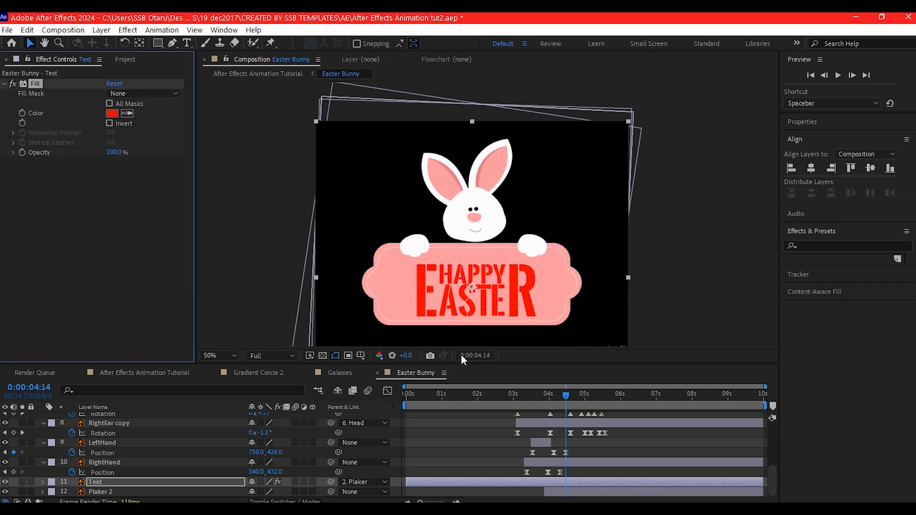
Set the Text layer's fill color to the sign's sampled pink, darkened slightly
click(126, 113)
click(554, 281)
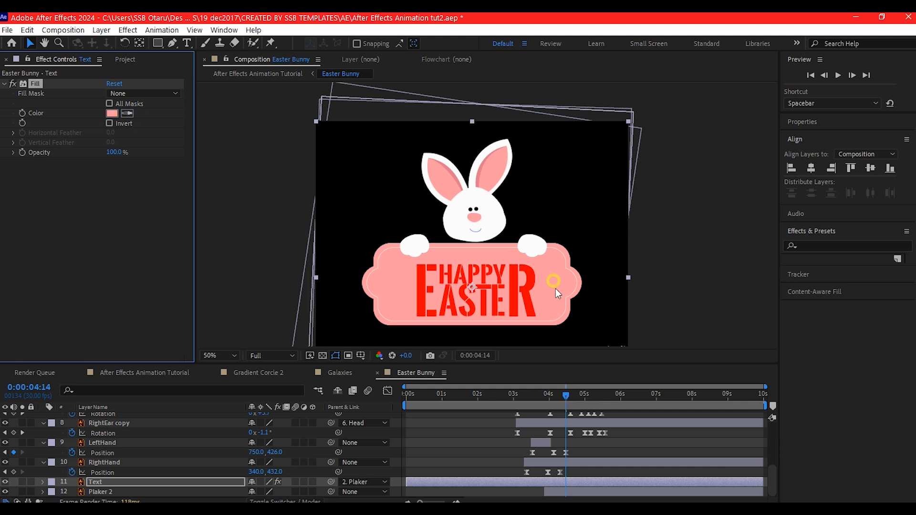
click(116, 113)
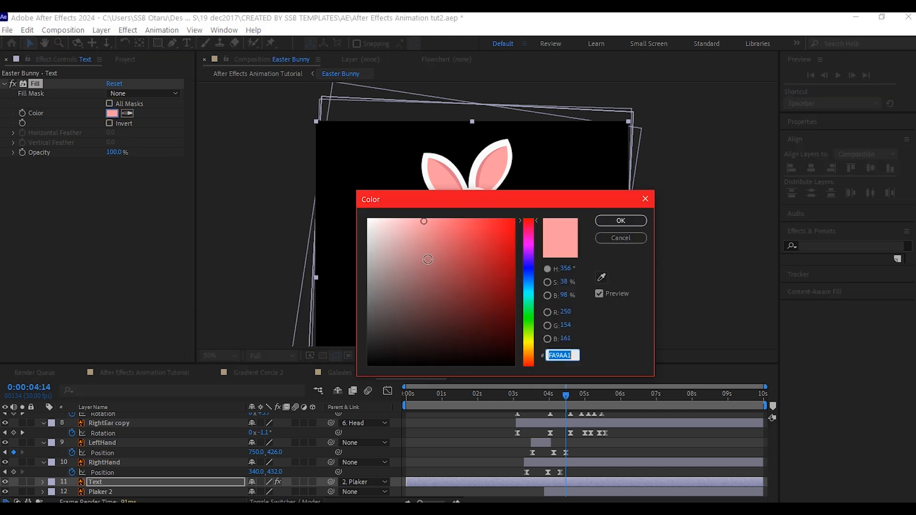
drag(432, 228, 434, 227)
click(620, 219)
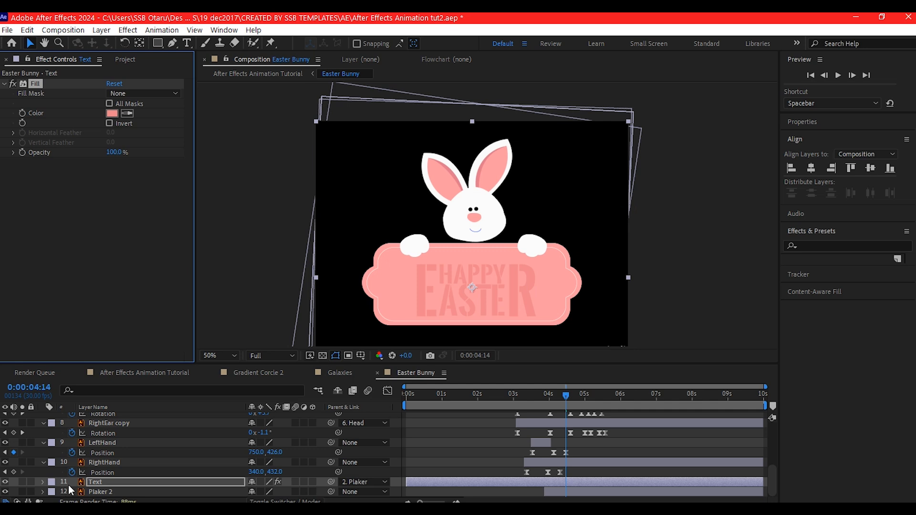
Duplicate the Text layer and apply the Vegas effect to the copy
click(114, 483)
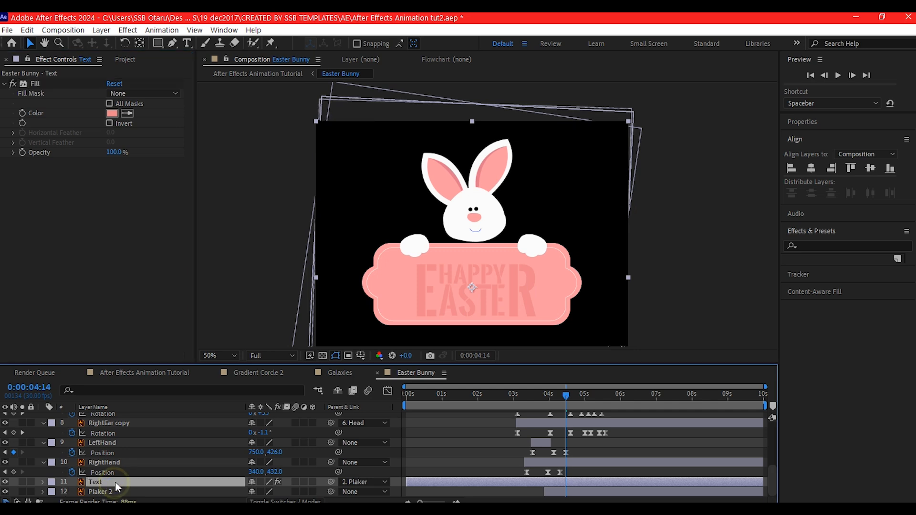
key(ctrl+d)
key(ctrl+space)
text(v)
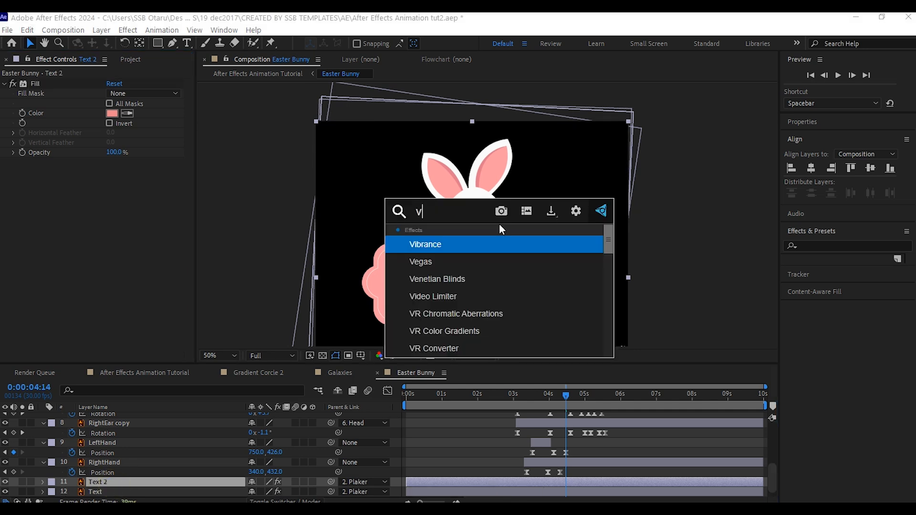
text(egas)
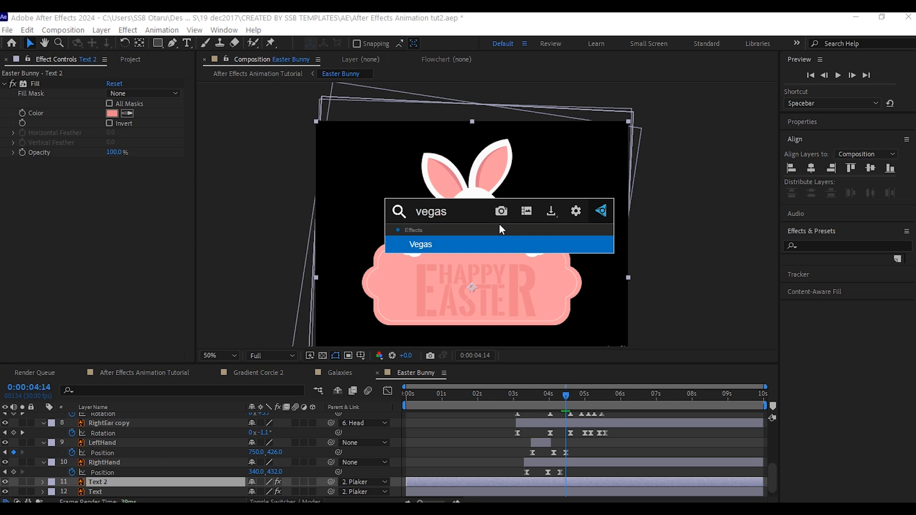
click(427, 245)
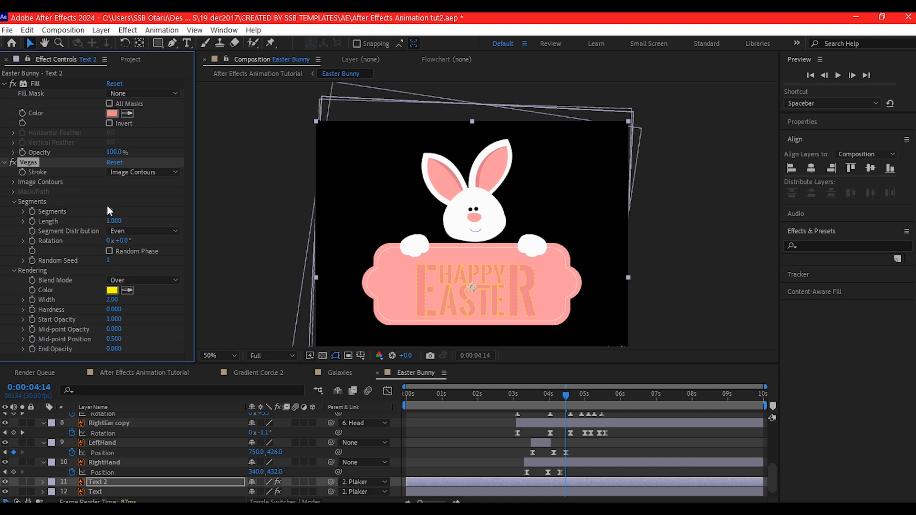
Set the Vegas effect on Text 2 to 1 segment and its stroke color to the darker sampled pink C67177
drag(110, 210, 37, 218)
click(128, 290)
click(422, 277)
click(113, 290)
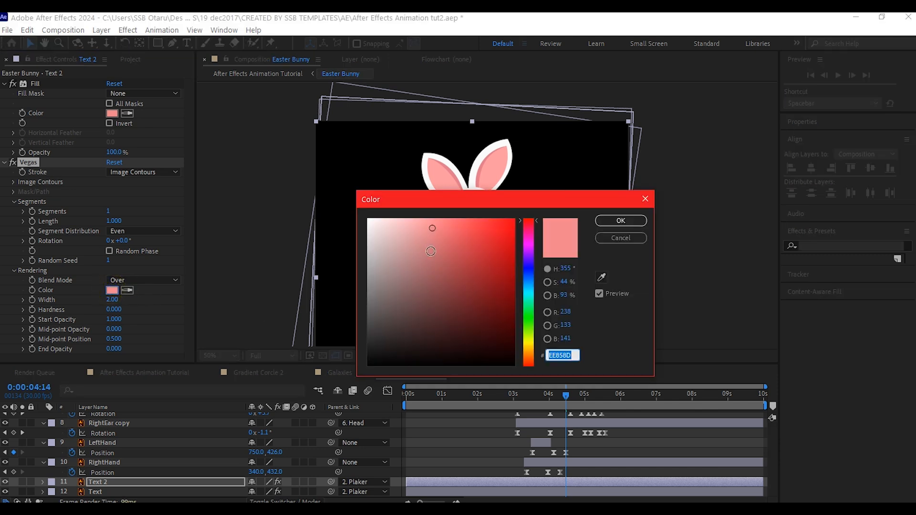
click(431, 251)
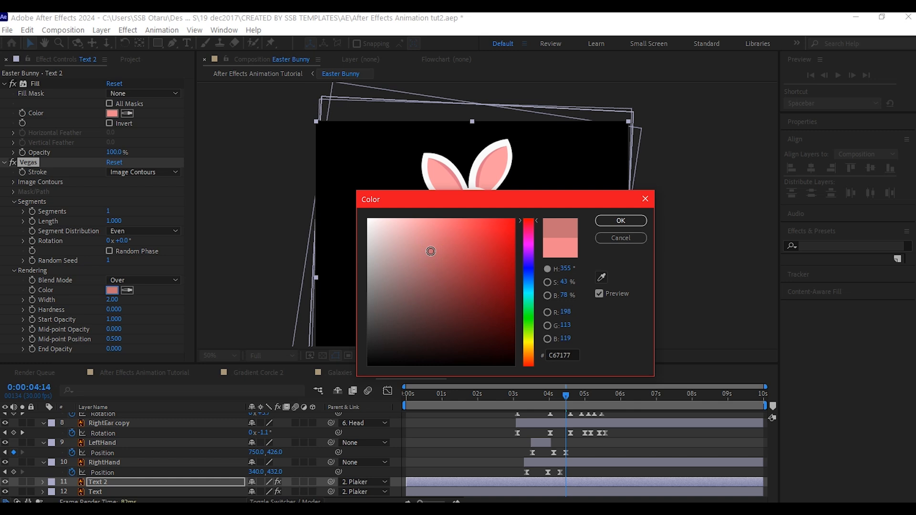
click(607, 221)
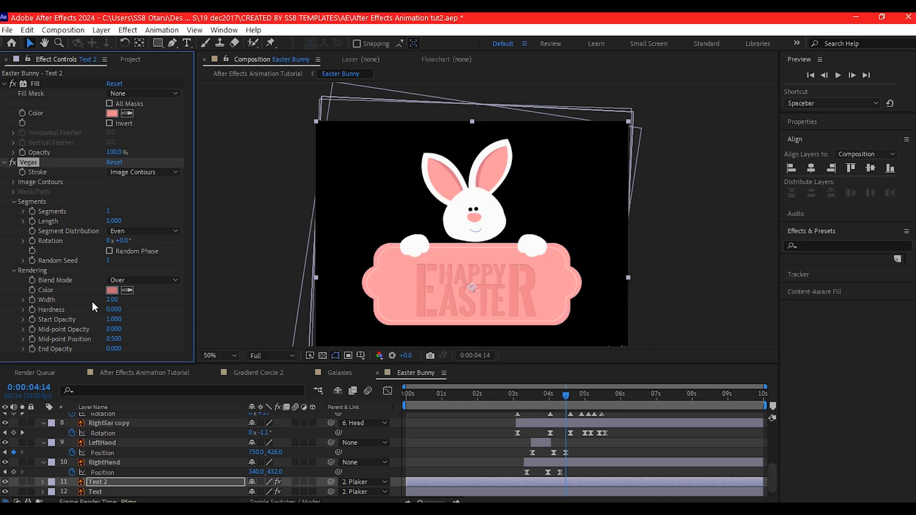
Set the Vegas stroke width to 3 and its blend mode to Transparent
click(110, 301)
text(5)
key(Return)
click(137, 280)
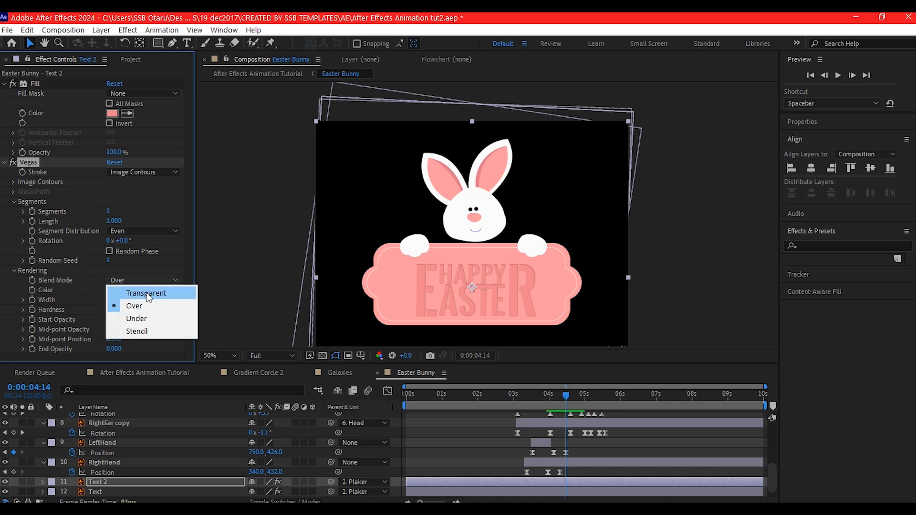
click(147, 293)
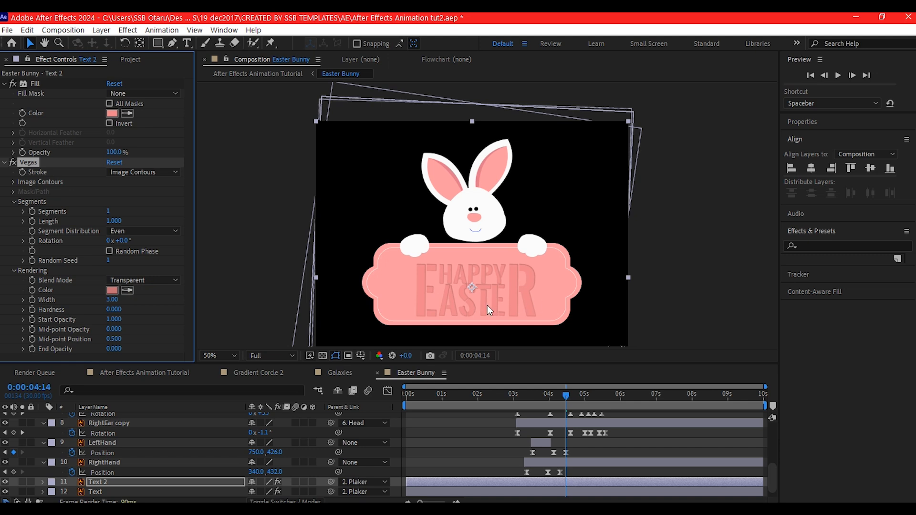
Add an Inner Shadow layer style to the Text layer and sample its shadow color from the pink lettering
click(94, 492)
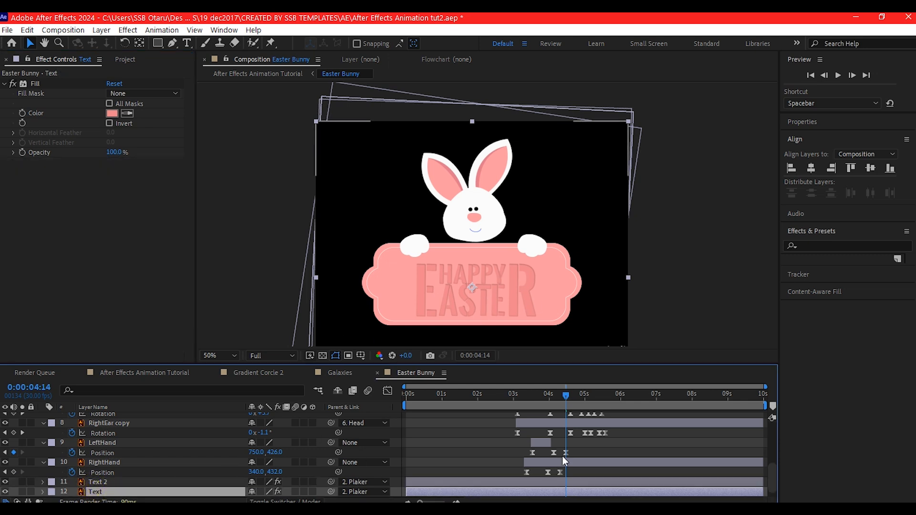
scroll(548, 467, down, 1)
right_click(533, 479)
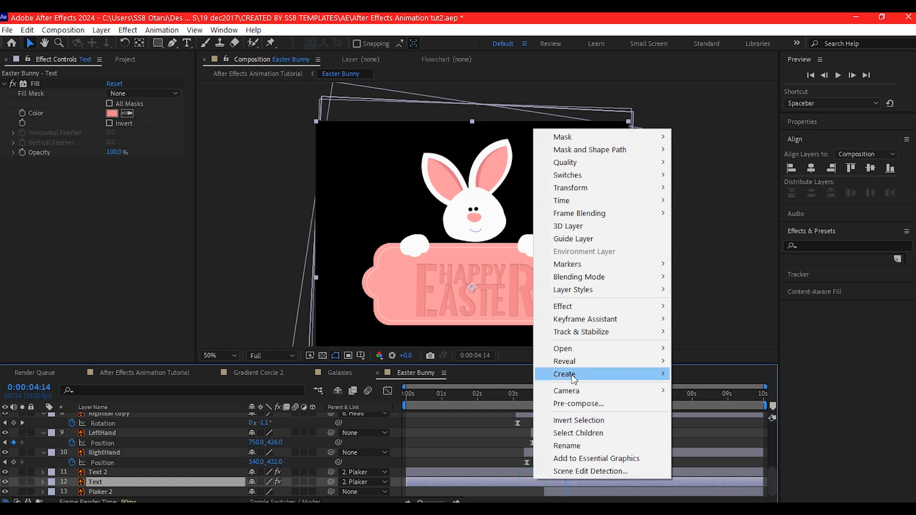
mouse_move(597, 290)
click(723, 347)
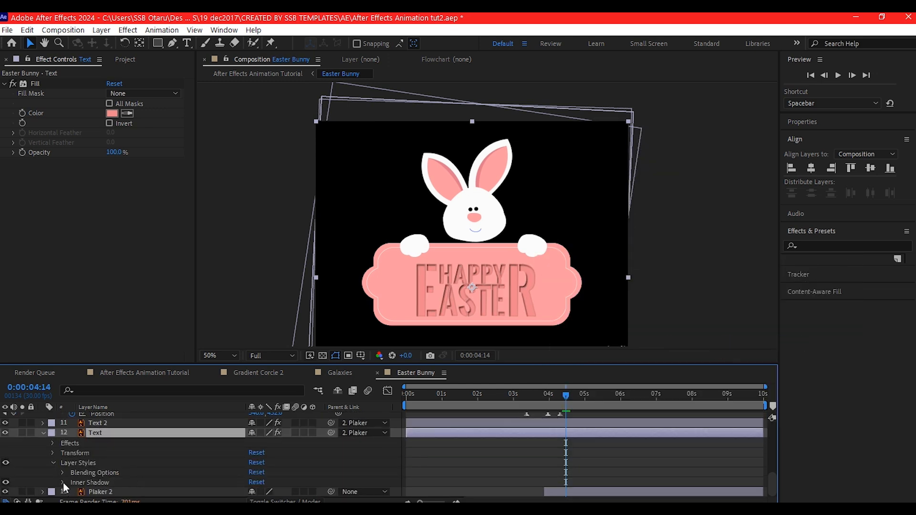
click(63, 483)
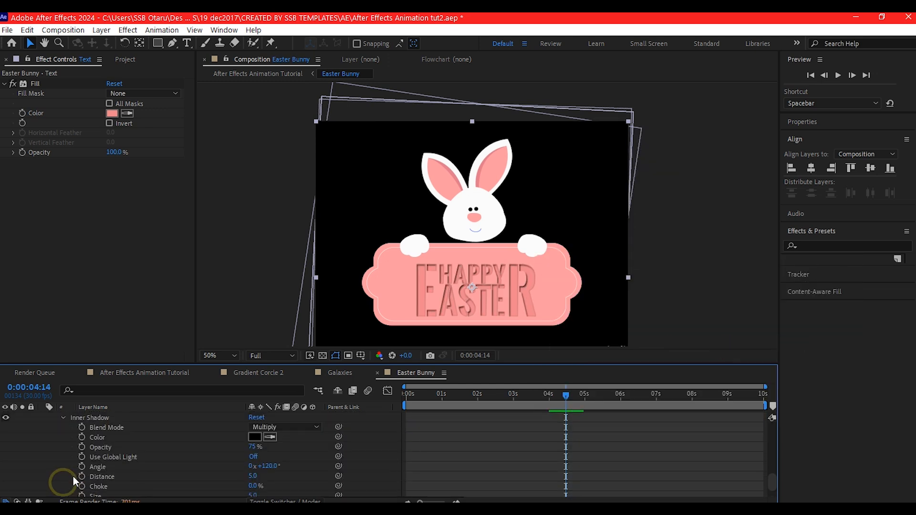
click(270, 437)
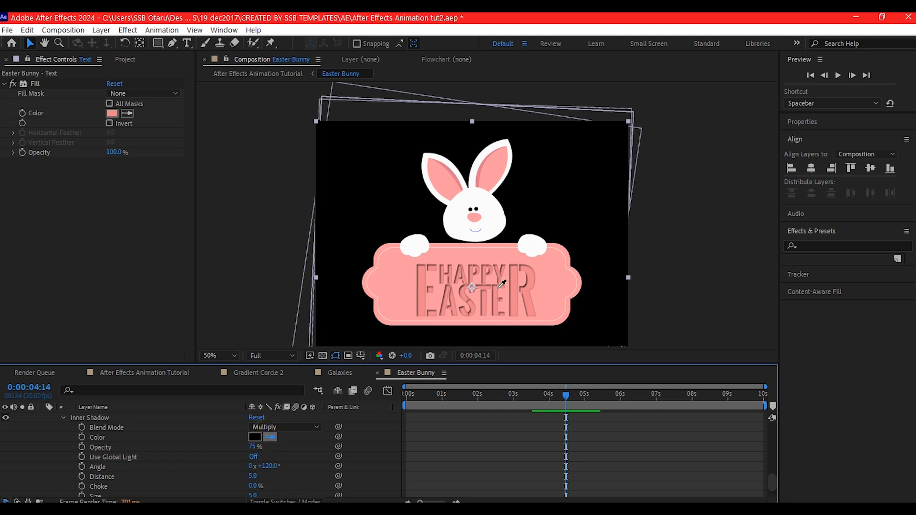
click(515, 274)
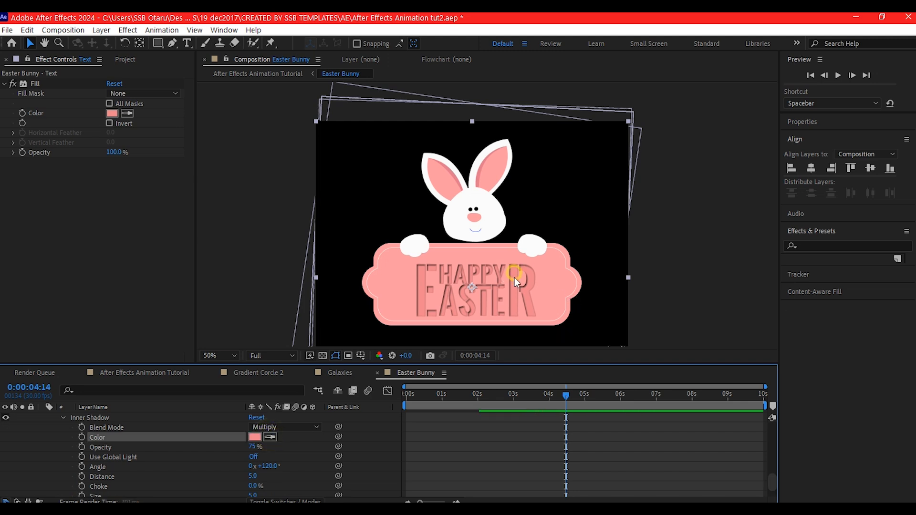
Darken the Text layer's fill color to a deeper, muted pink
click(112, 113)
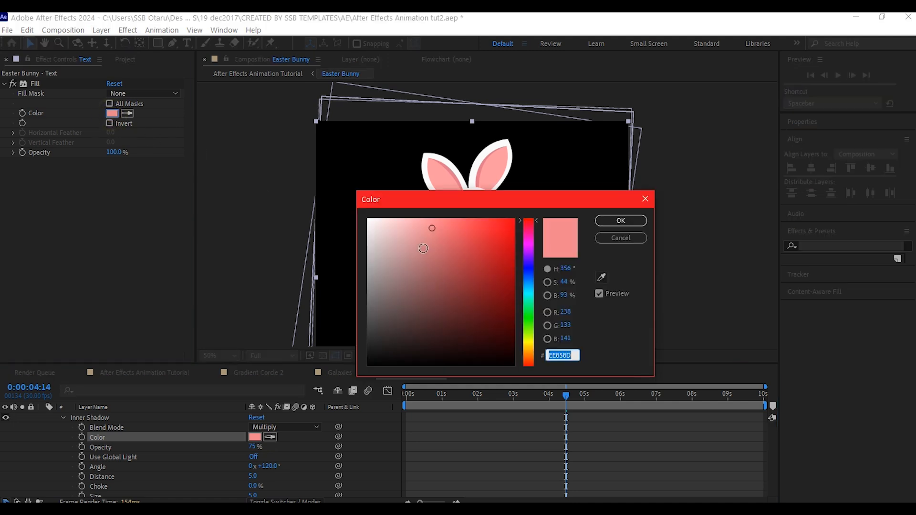
click(432, 258)
click(607, 222)
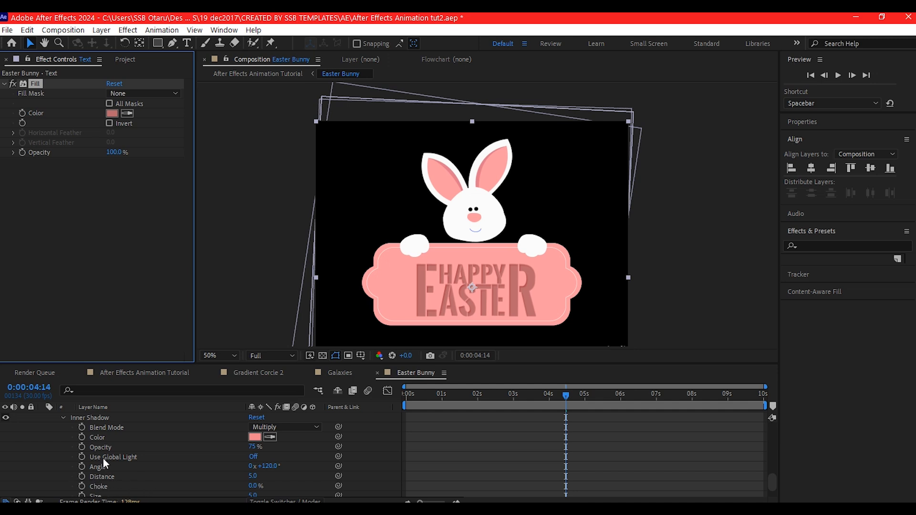
Set the Text layer's Inner Shadow size to 10 and distance to 7
scroll(123, 485, down, 2)
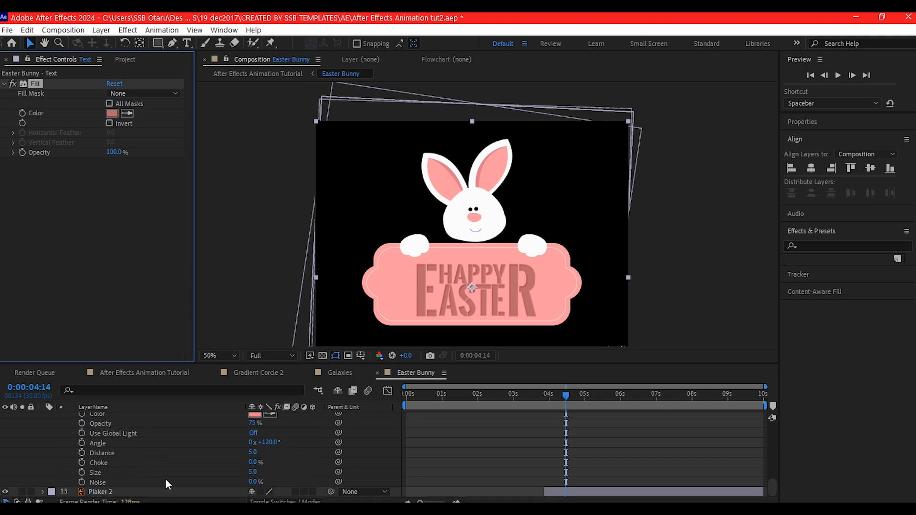
click(251, 471)
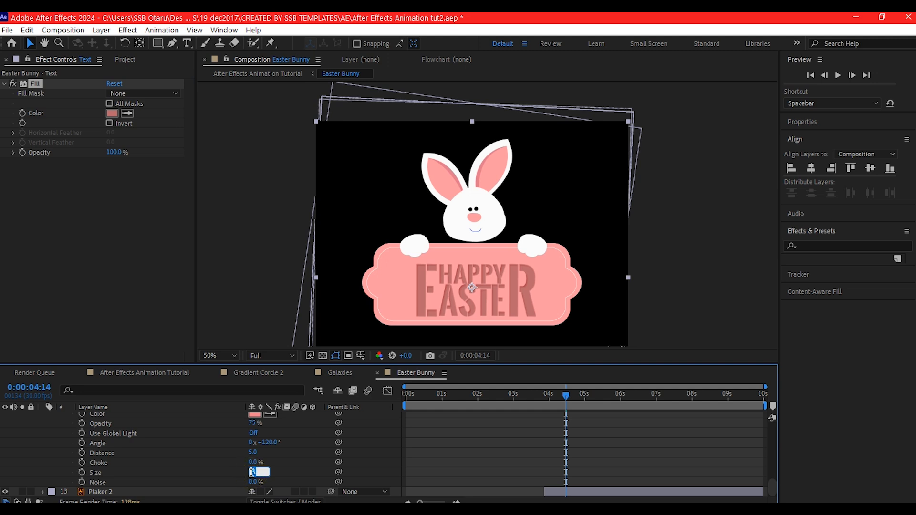
text(10)
key(Return)
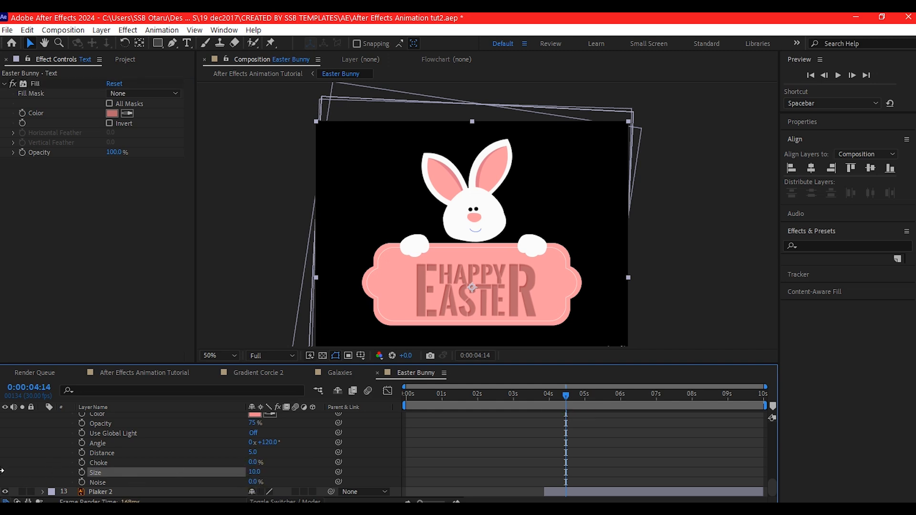
click(252, 452)
key(Return)
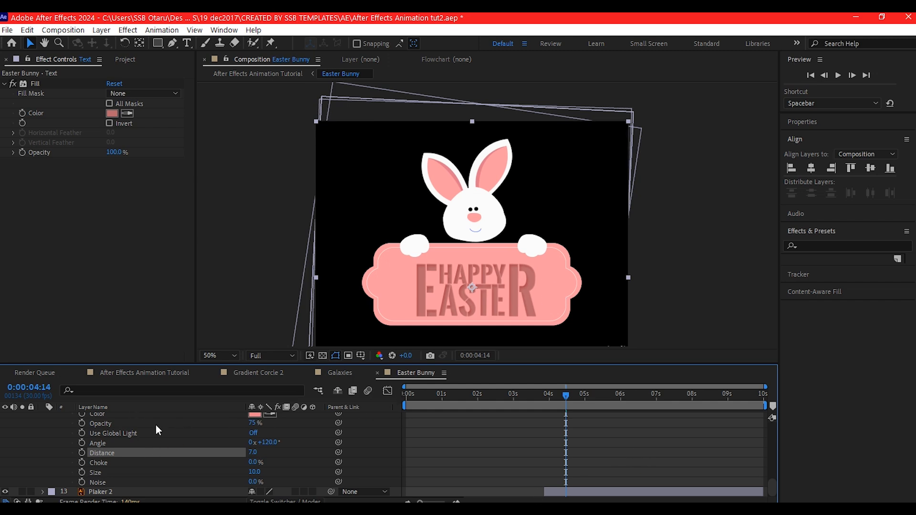
Duplicate the Text 2 layer
scroll(150, 434, up, 10)
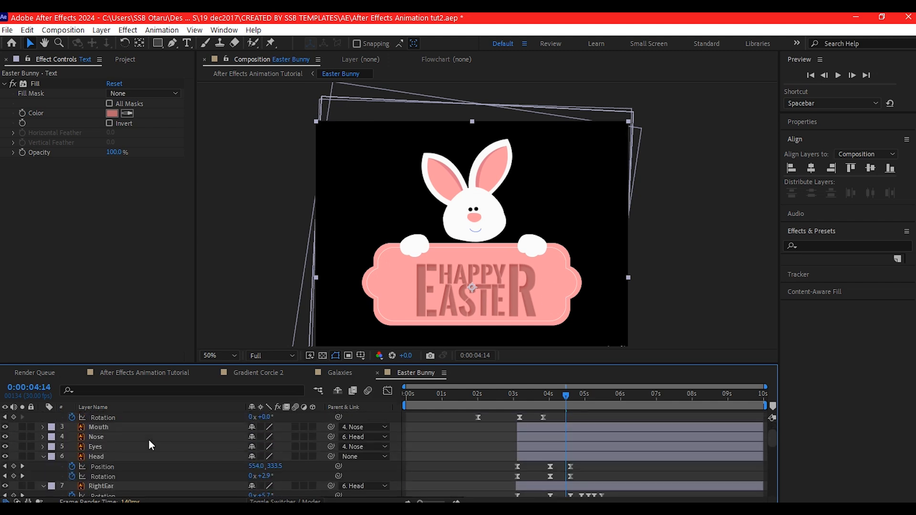
scroll(148, 441, up, 2)
scroll(102, 471, down, 3)
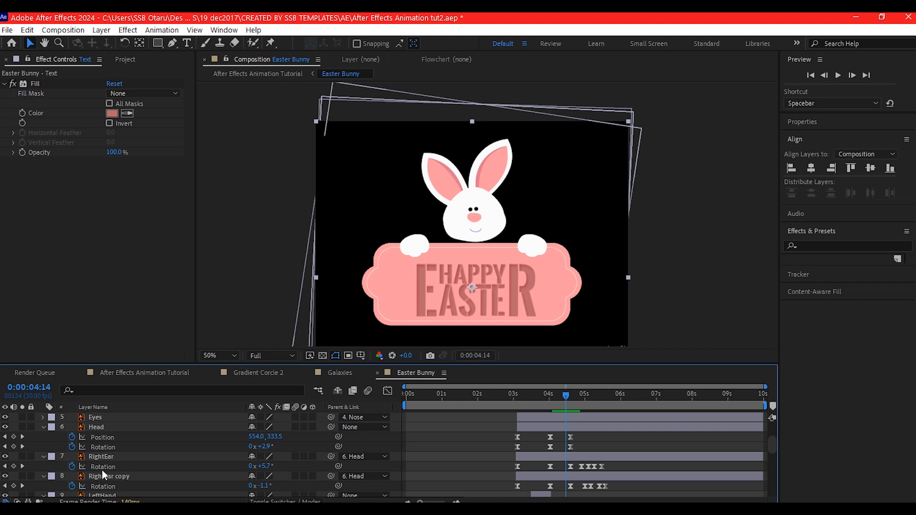
scroll(558, 474, down, 4)
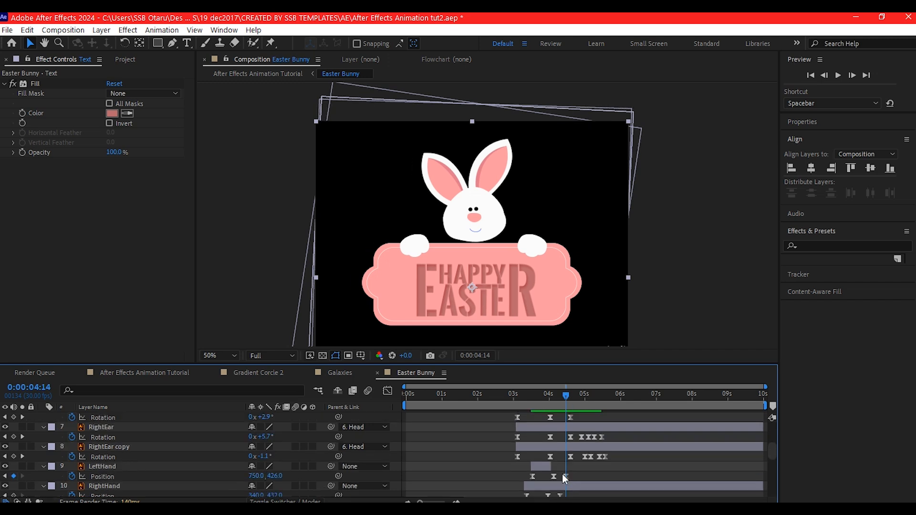
click(519, 441)
click(502, 447)
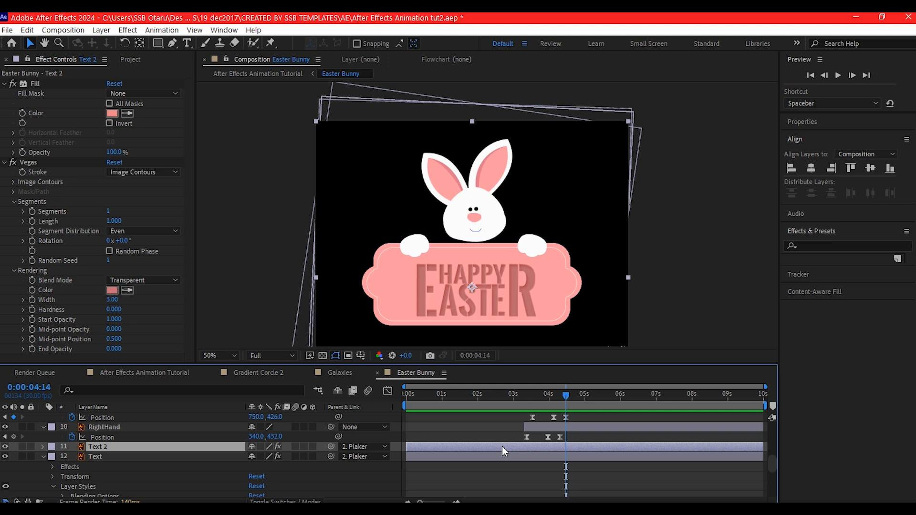
key(ctrl+d)
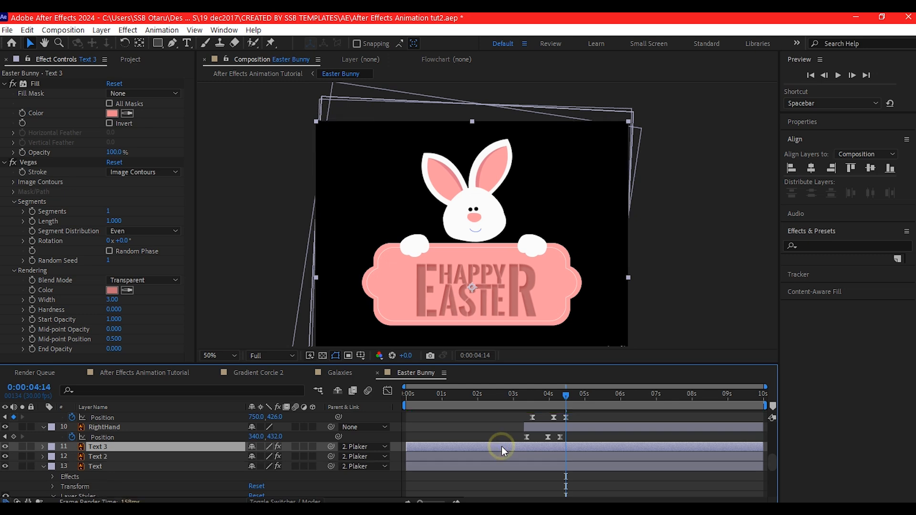
Remove the Fill and Vegas effects from the Text 3 layer
click(30, 83)
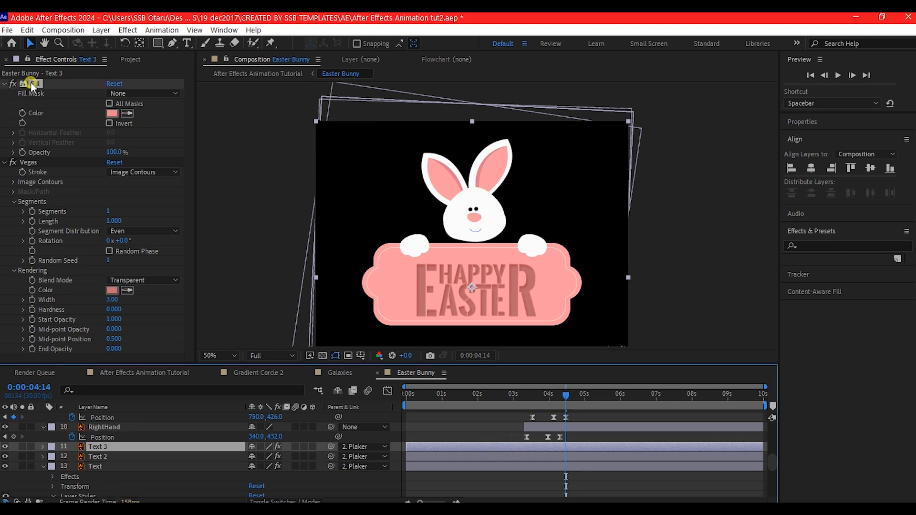
key(Delete)
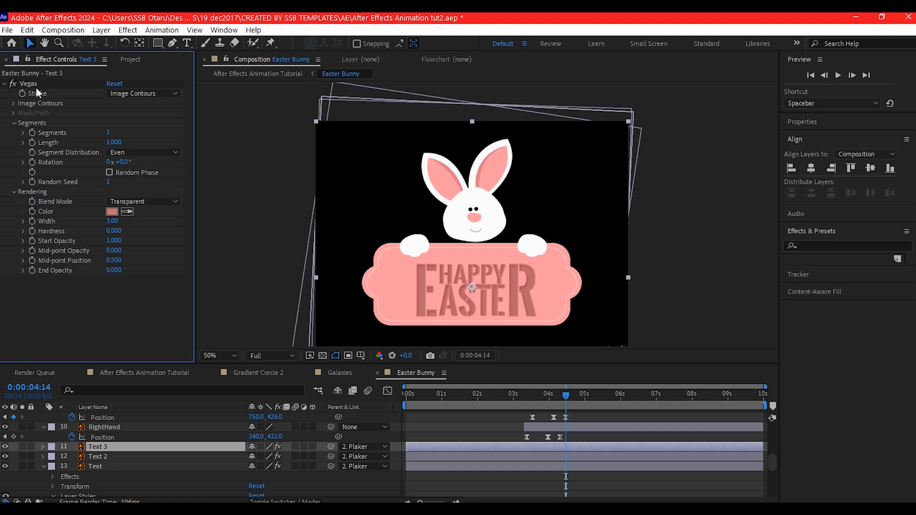
click(34, 87)
key(Delete)
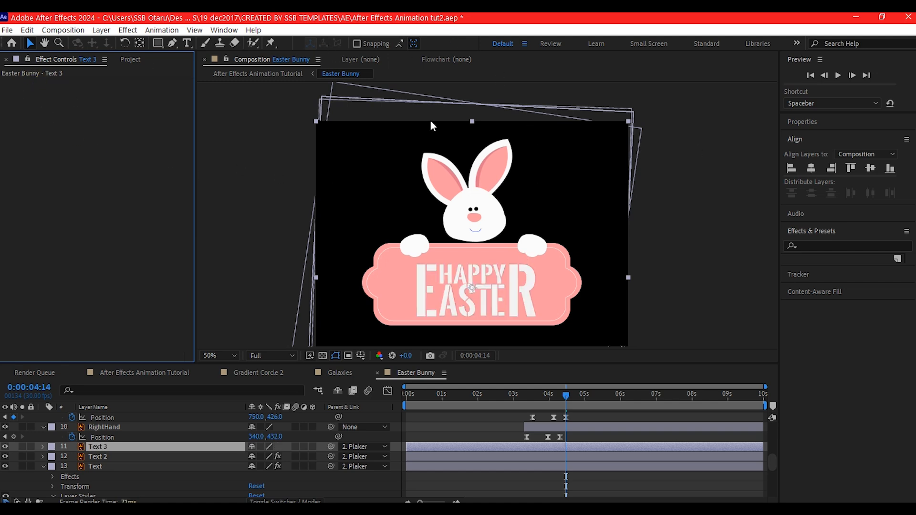
Apply the CC Burn Film effect to the Text 3 layer
key(ctrl+space)
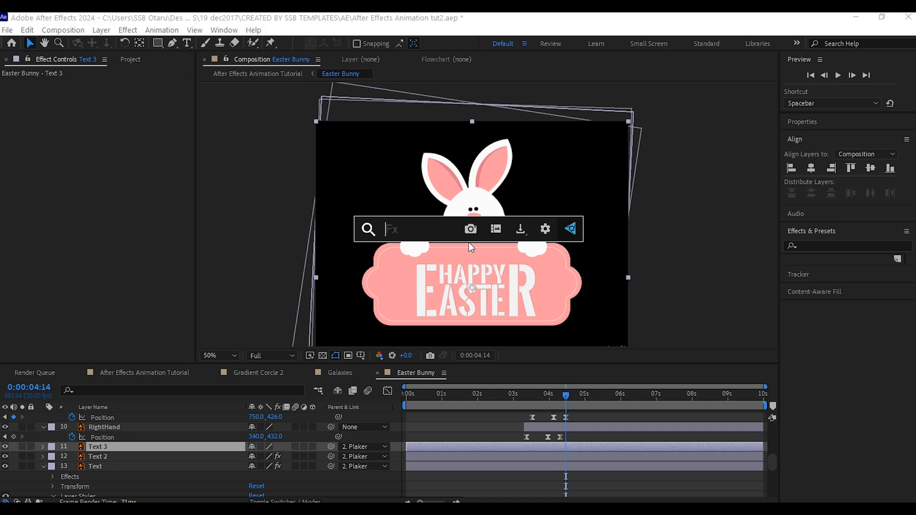
text(cc bur)
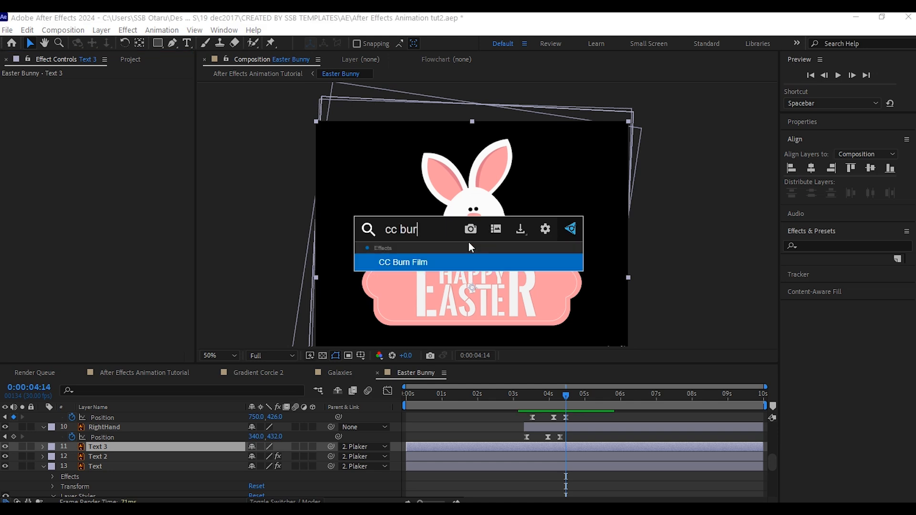
click(433, 263)
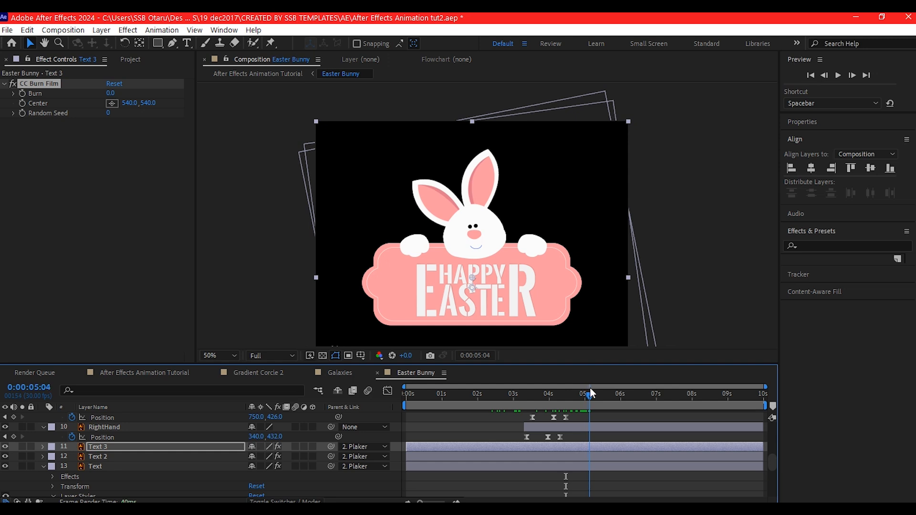
Keyframe Text 3's Burn from 100 at 0:00:04:10 to 0 at about 0:00:05:16, and check the transition
click(22, 94)
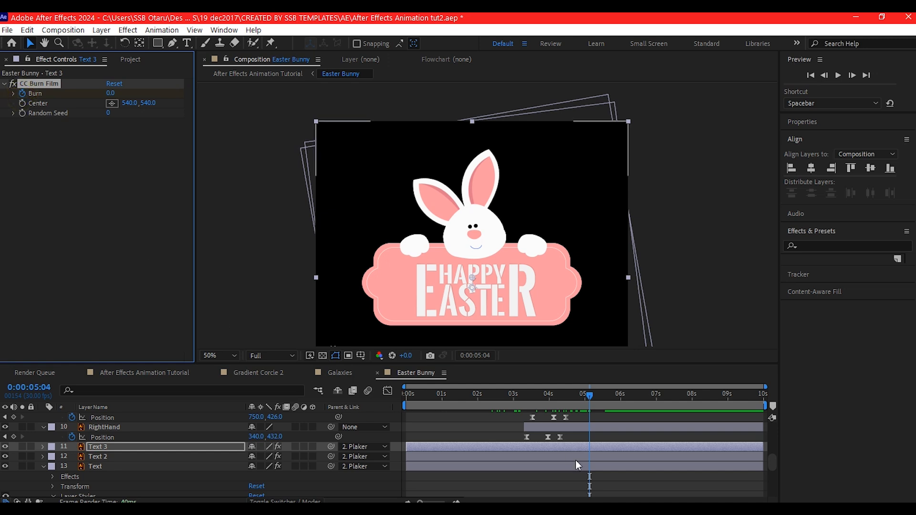
key(u)
drag(554, 396, 560, 397)
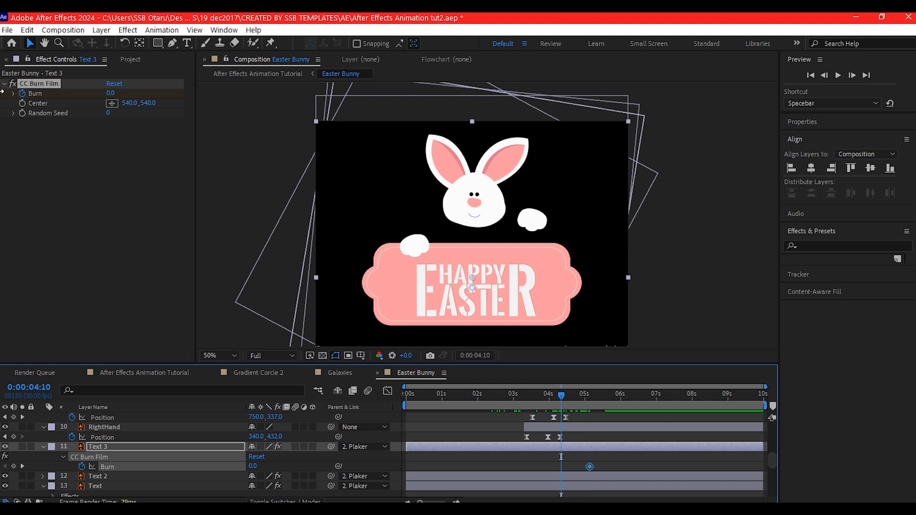
drag(111, 96, 189, 92)
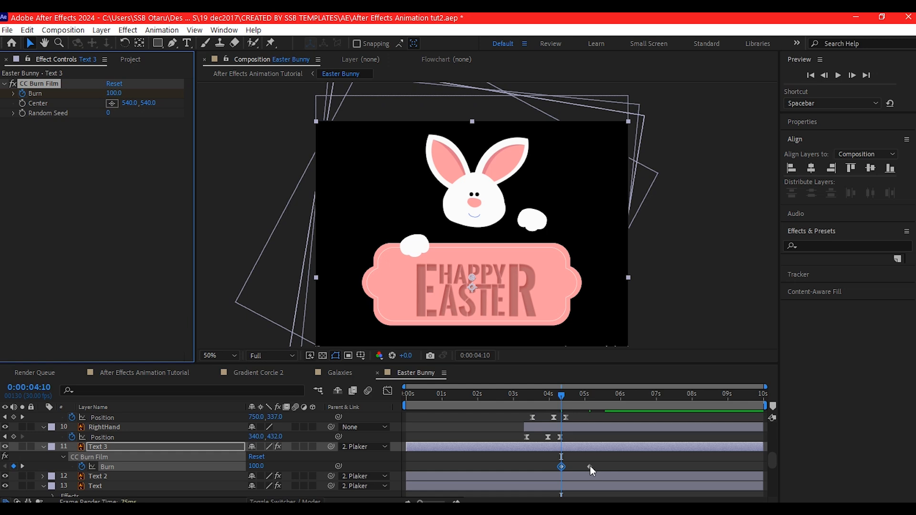
drag(590, 466, 603, 468)
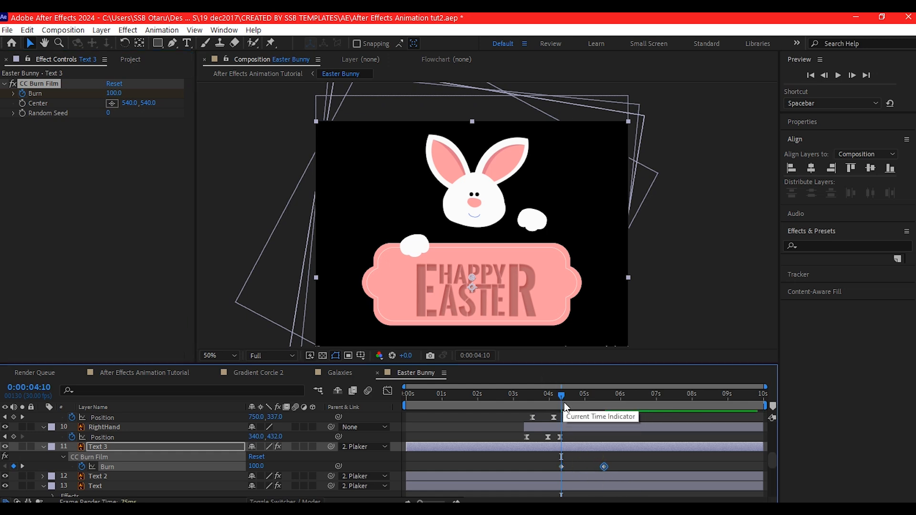
mouse_move(560, 393)
mouse_down()
mouse_move(616, 400)
mouse_move(585, 404)
mouse_up()
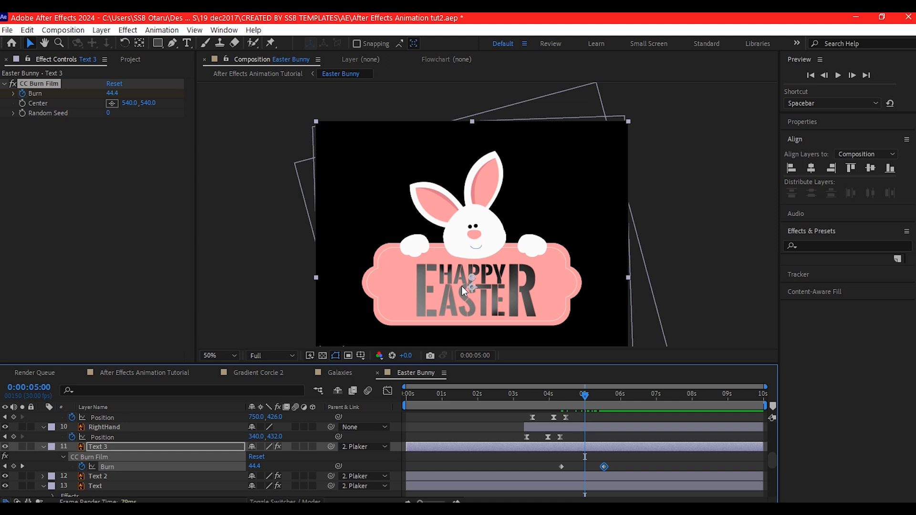
Set the Text 3 layer's blending mode to Screen and check the burn transition
click(108, 447)
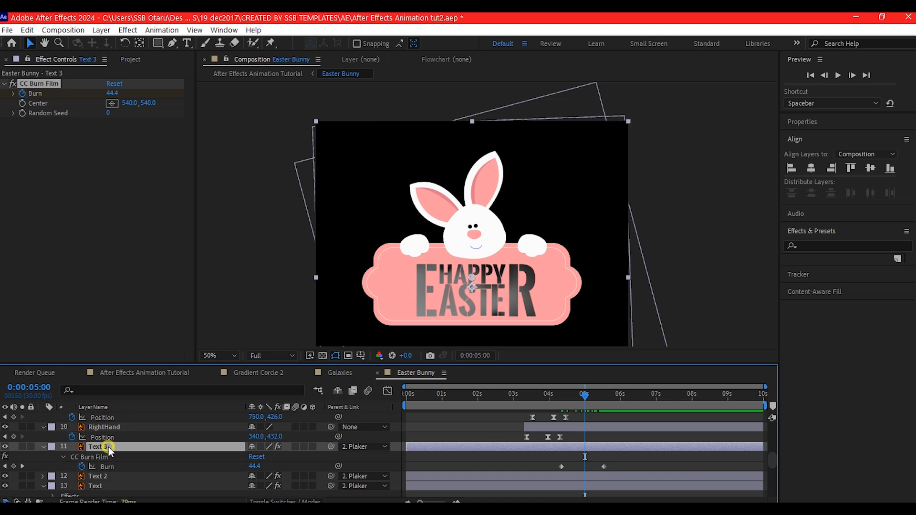
click(281, 501)
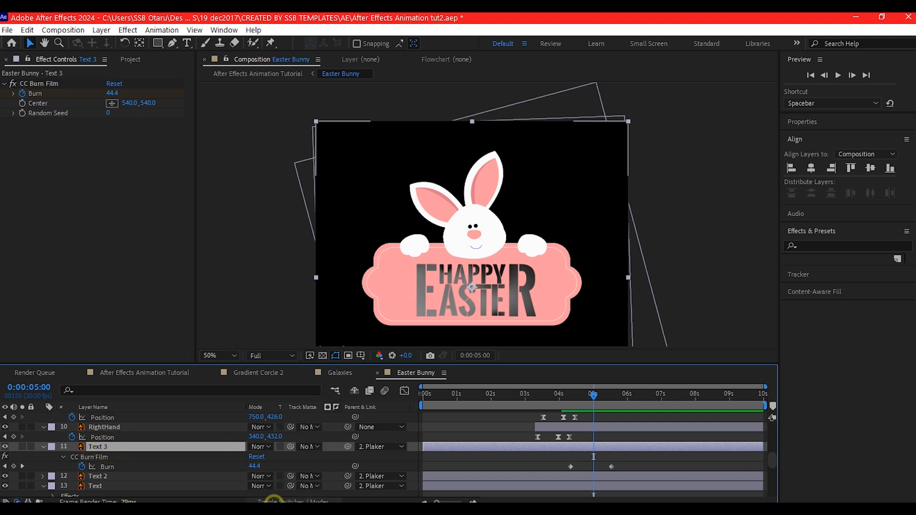
click(267, 443)
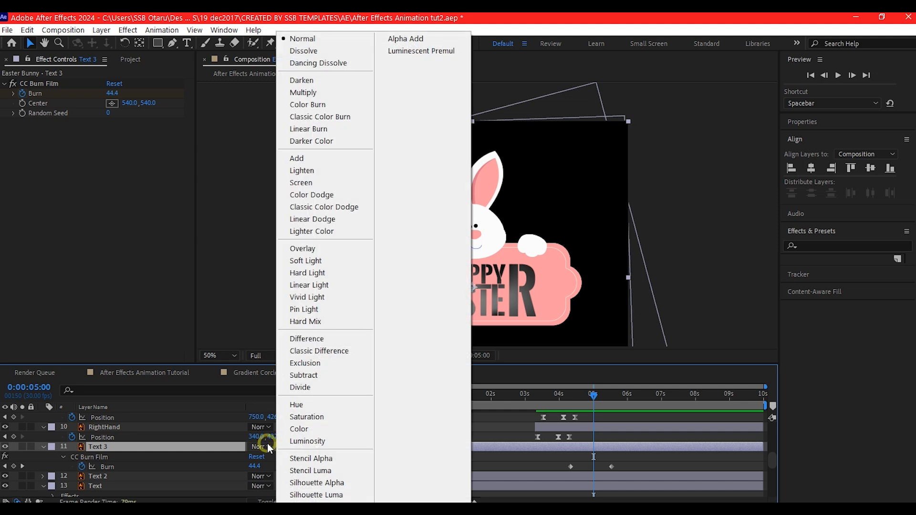
click(309, 183)
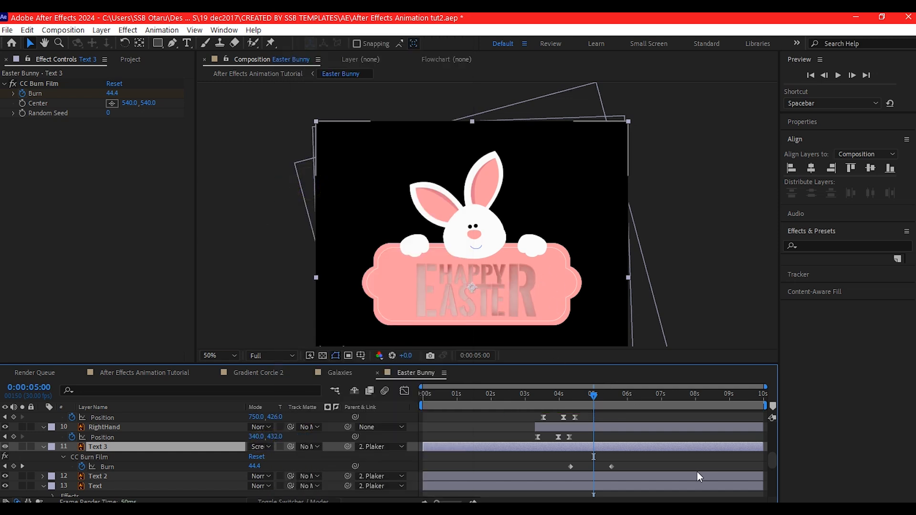
mouse_move(541, 398)
mouse_down()
mouse_move(636, 404)
mouse_move(501, 425)
mouse_move(571, 432)
mouse_up()
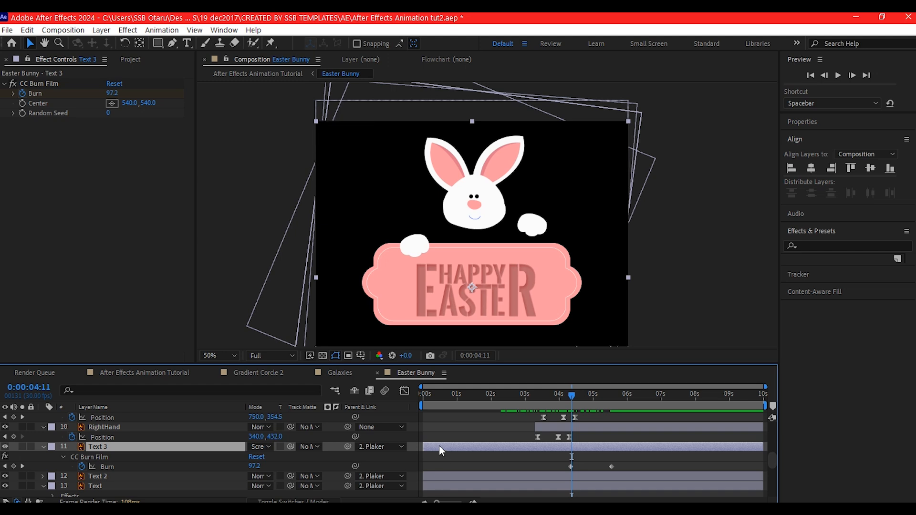
Split the Text 2 and Text layers at 0:00:04:05
scroll(505, 444, up, 10)
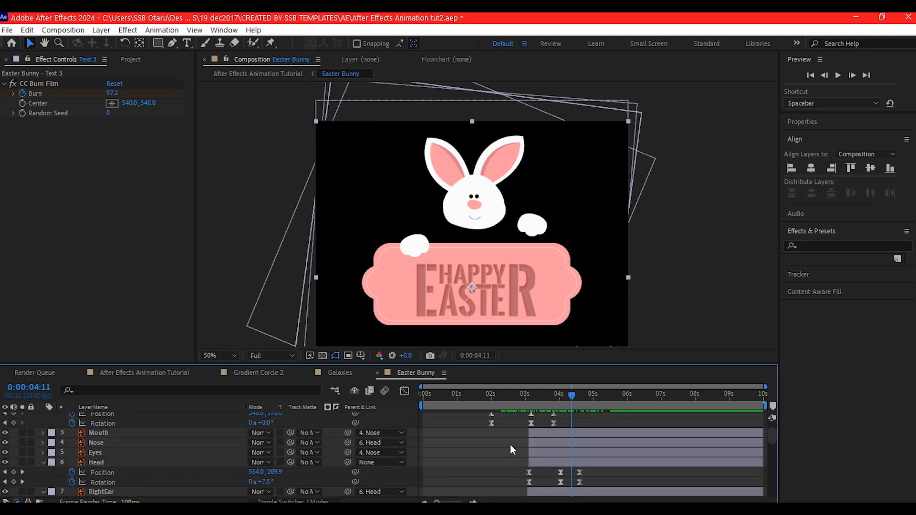
scroll(510, 444, up, 3)
scroll(557, 480, down, 8)
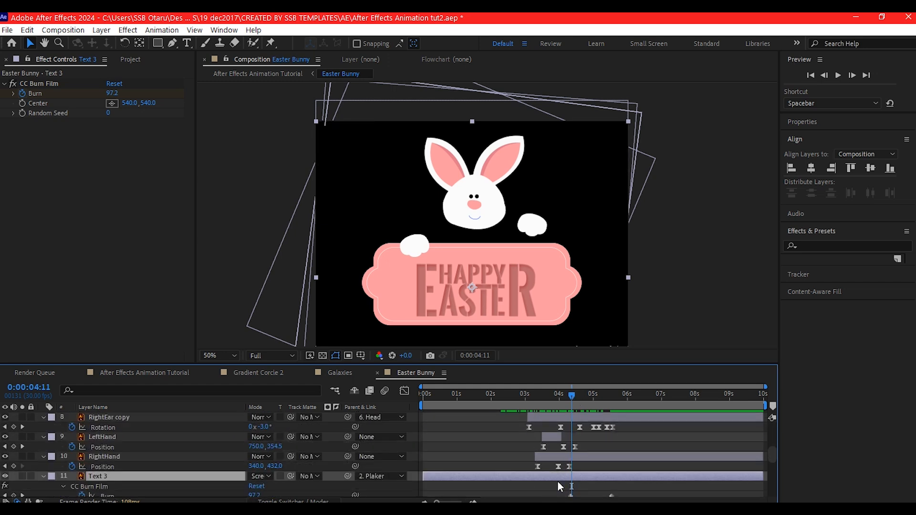
scroll(557, 480, up, 8)
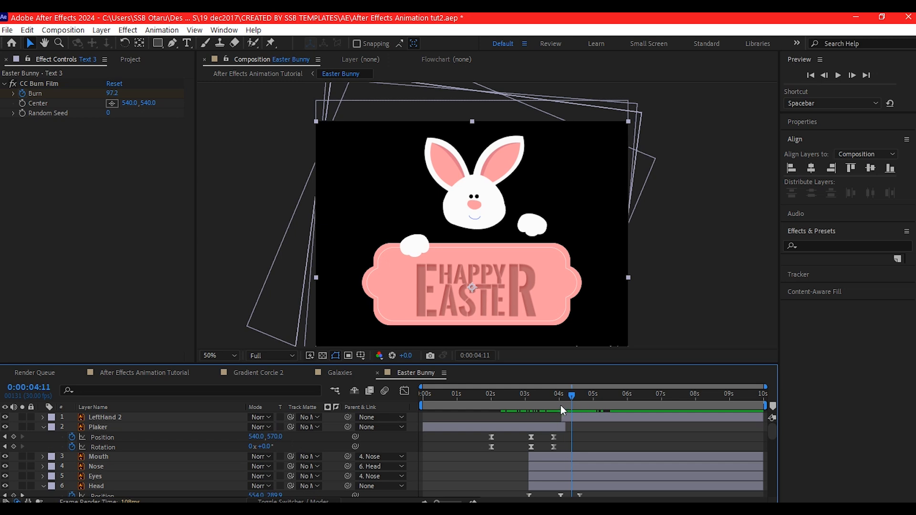
drag(573, 396, 571, 396)
scroll(554, 462, down, 10)
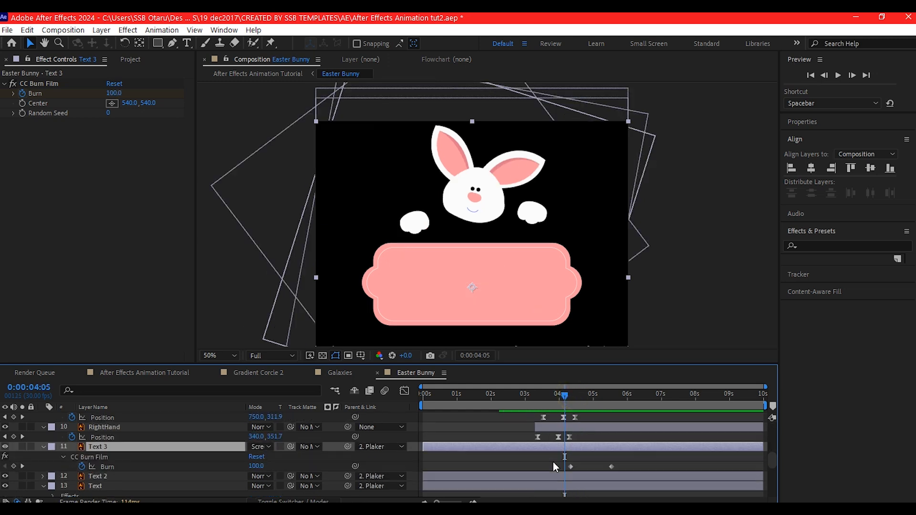
scroll(543, 463, up, 6)
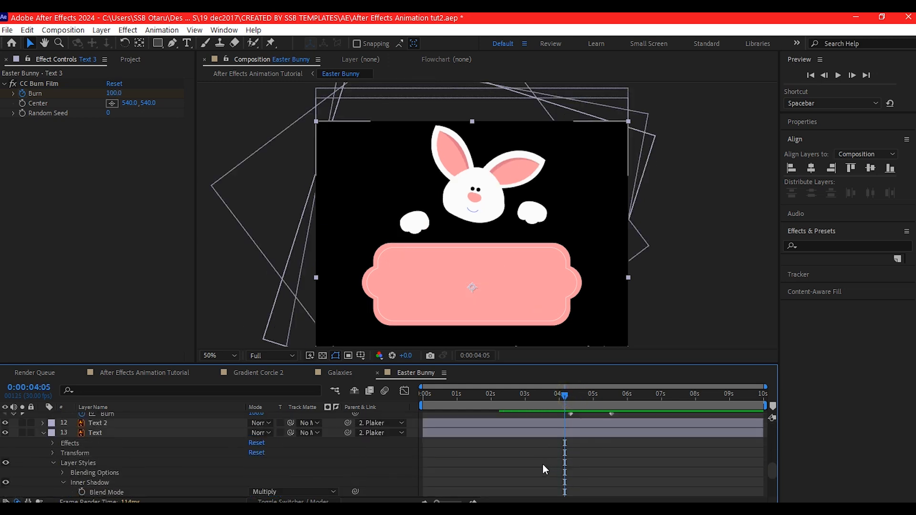
click(523, 445)
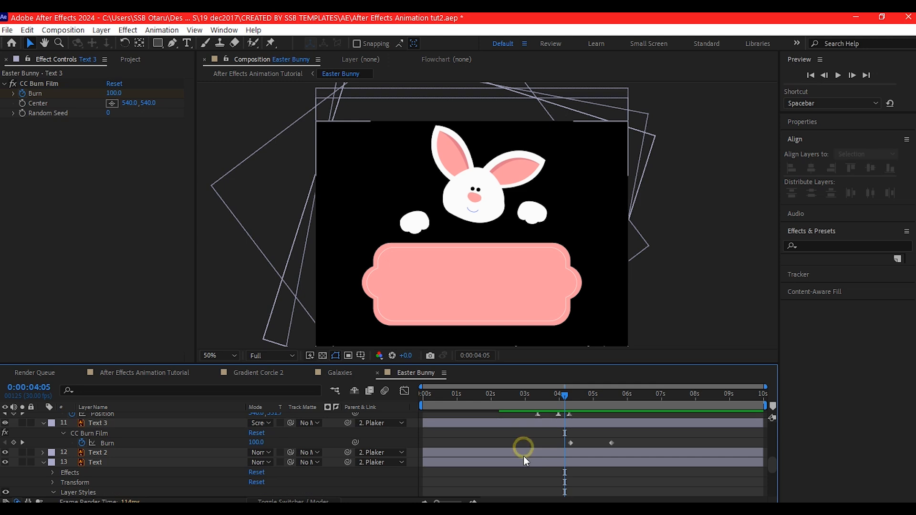
click(525, 453)
shift+click(525, 462)
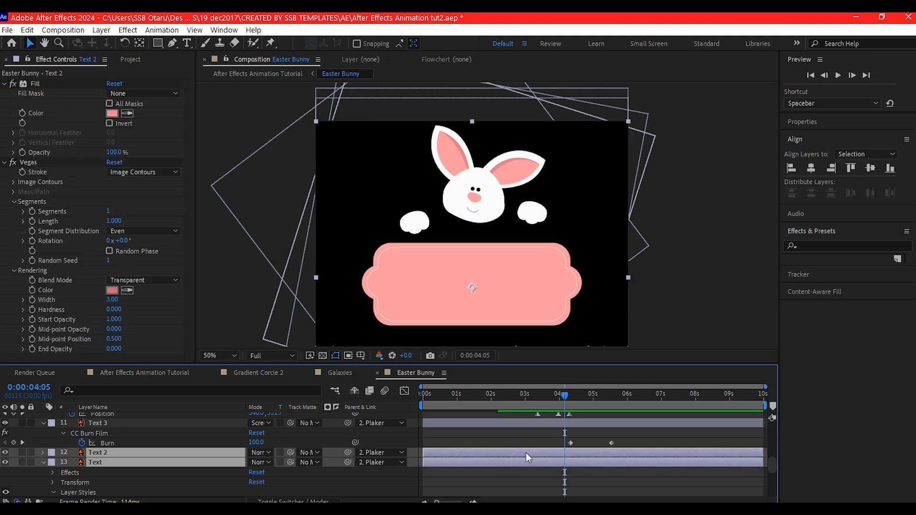
key(ctrl+shift+d)
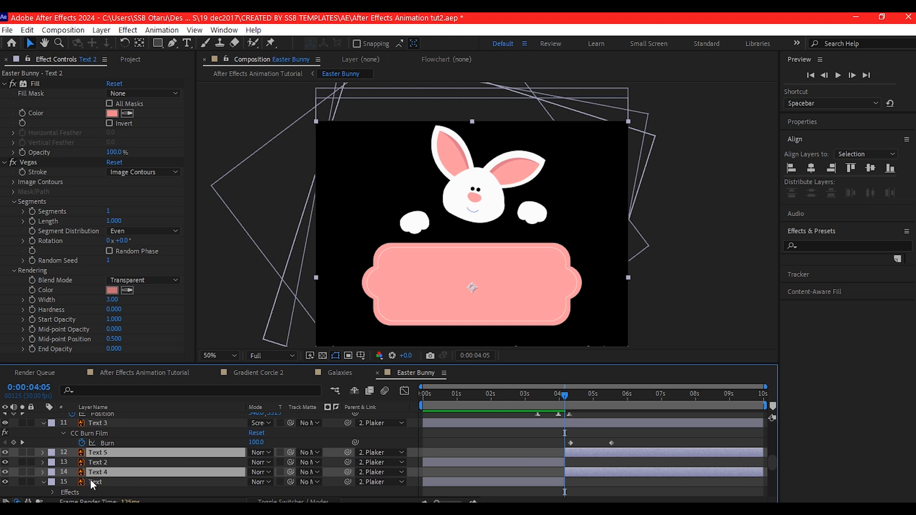
Move the earlier halves of the split layers, Text 2 and Text, to the top of the layer stack and preview the animation
click(93, 464)
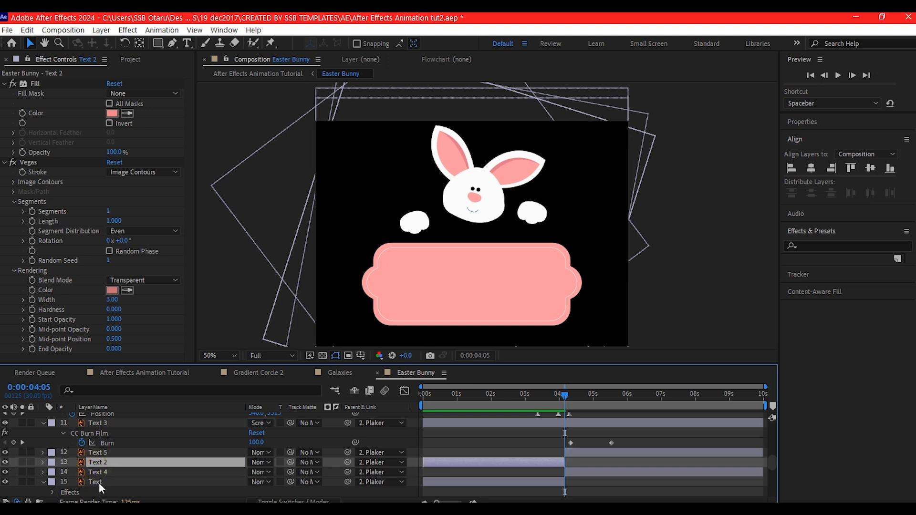
shift+click(483, 487)
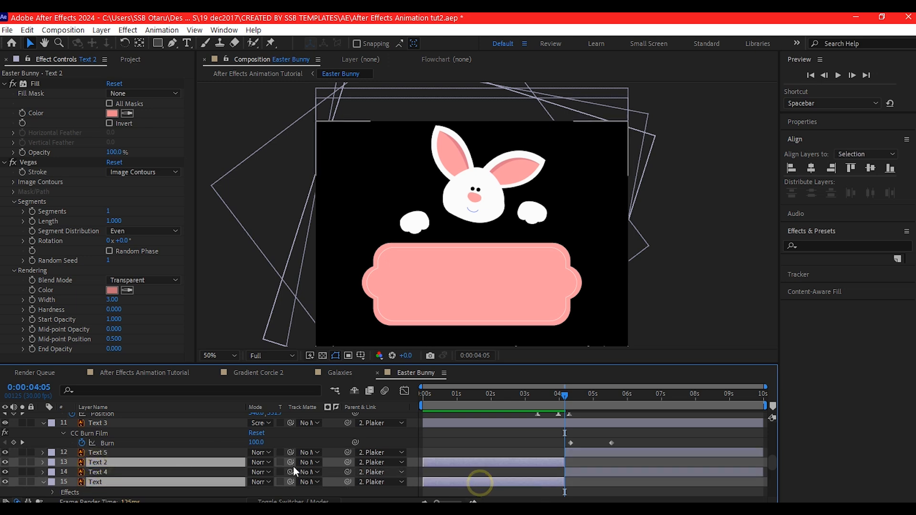
drag(147, 461, 151, 415)
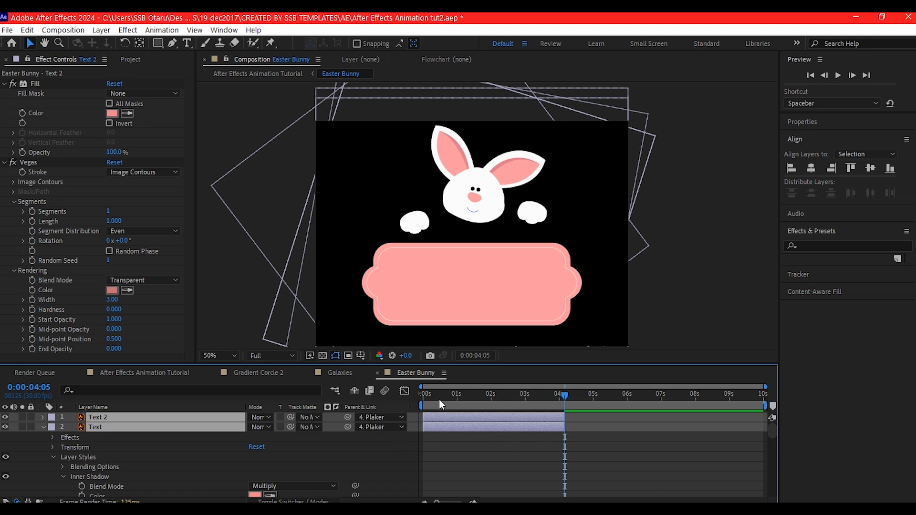
drag(439, 399, 515, 389)
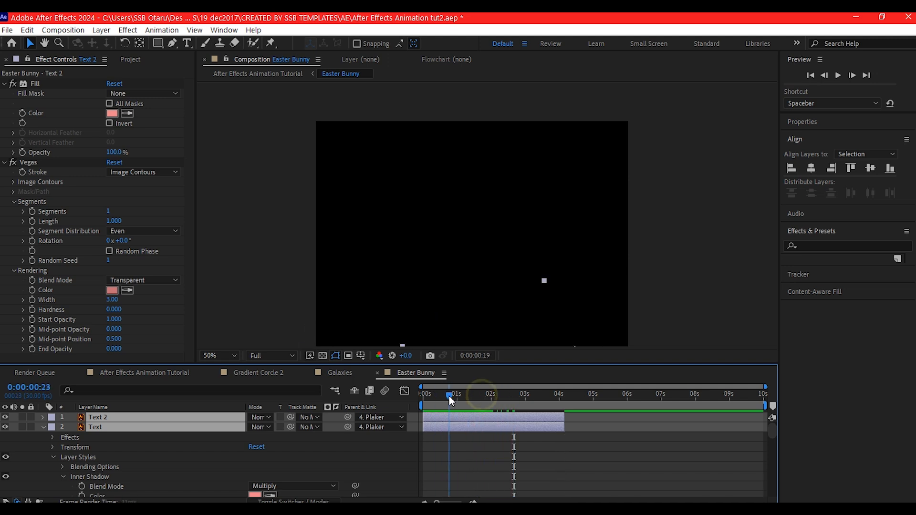
click(528, 394)
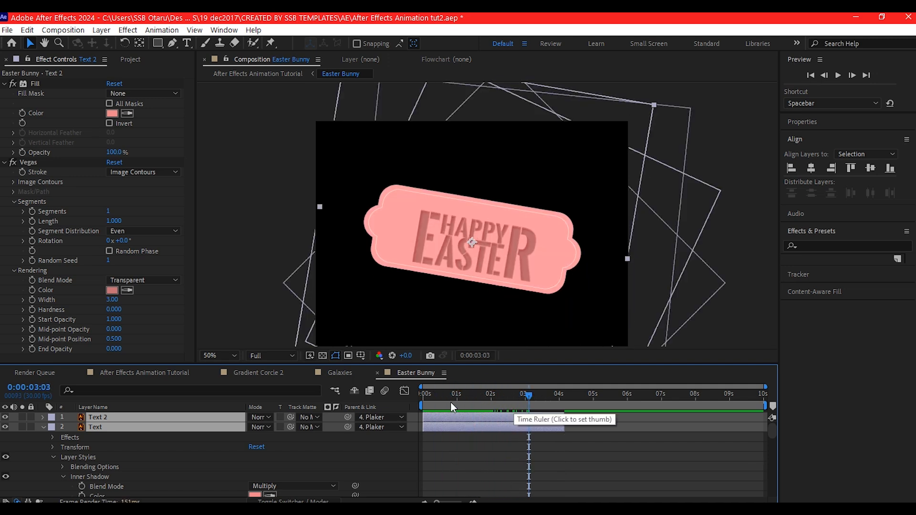
drag(434, 394, 619, 402)
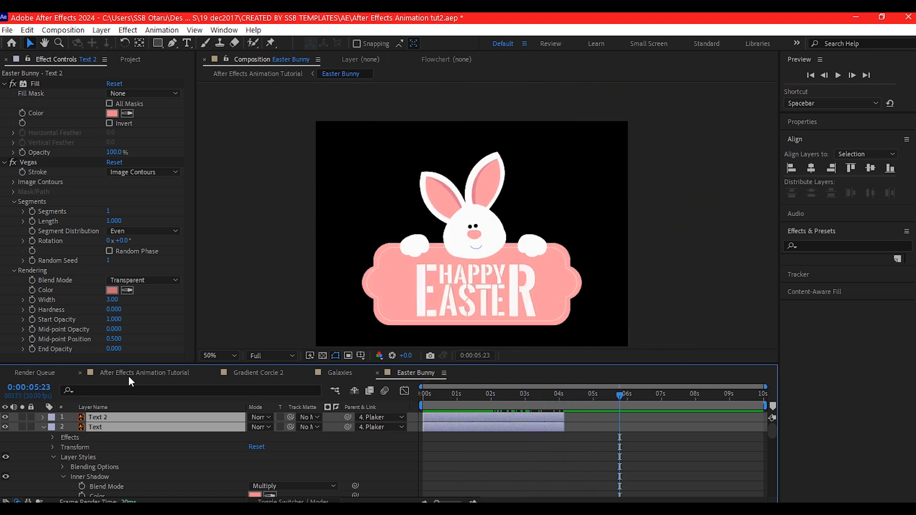
Return to the After Effects Animation Tutorial composition and save the project
click(155, 373)
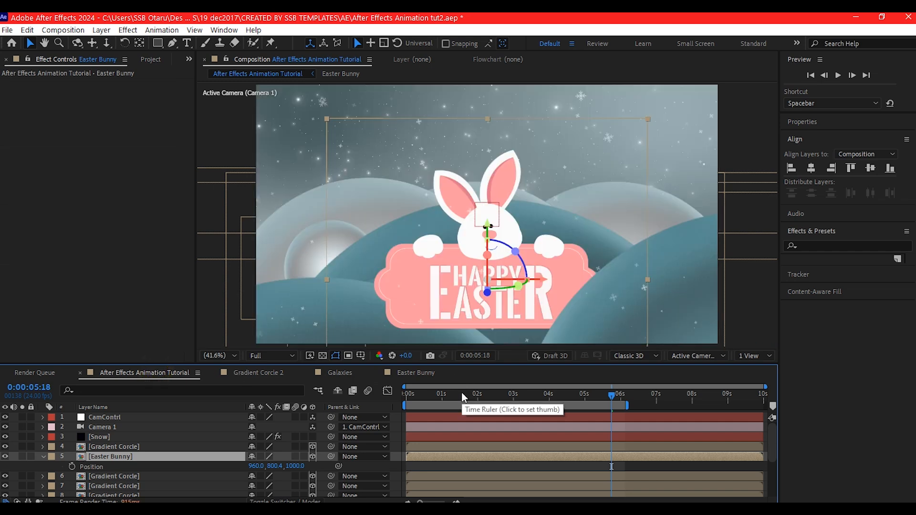
key(ctrl+s)
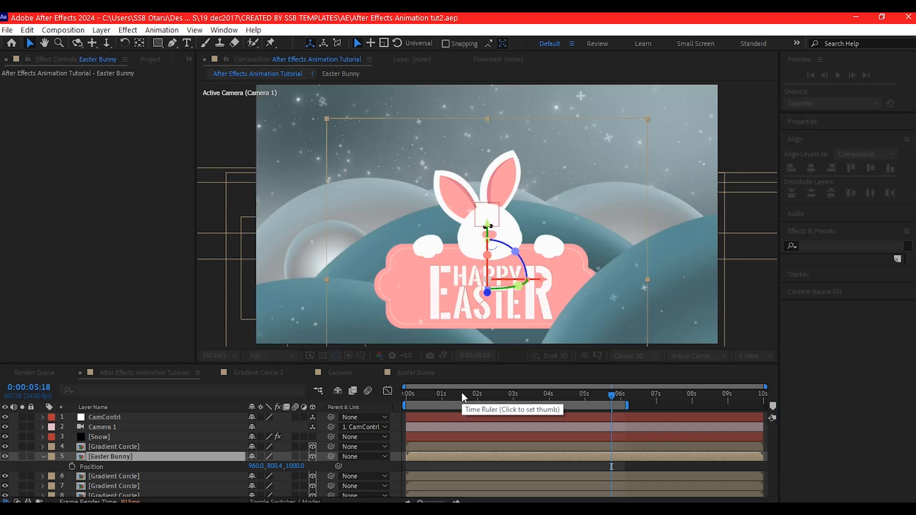